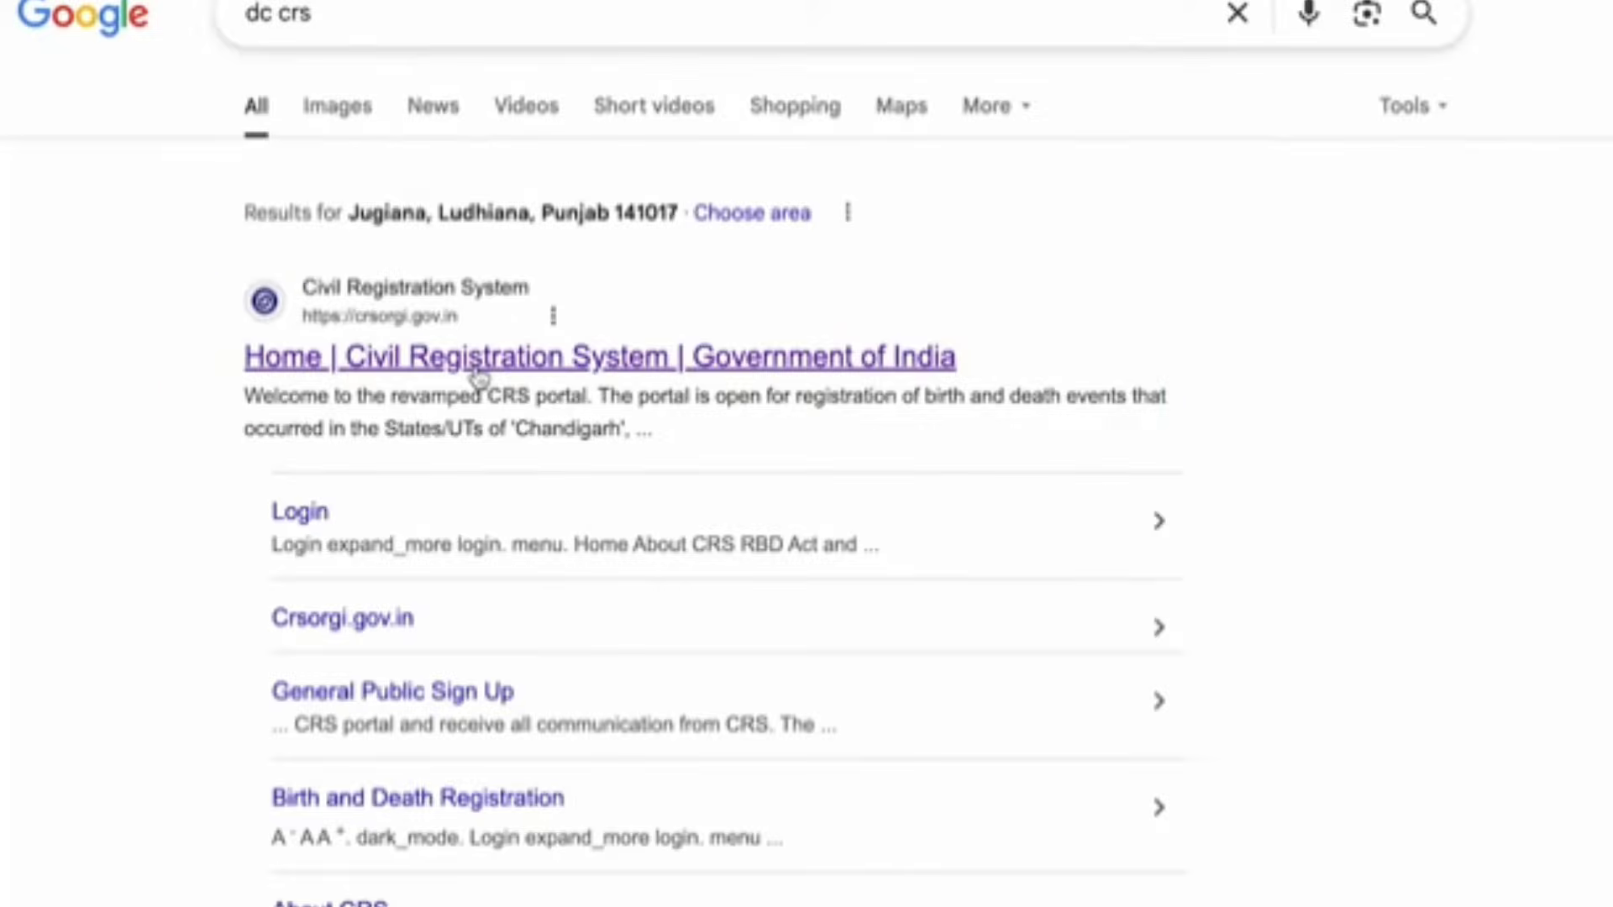
Open the 'Home | Civil Registration System | Government of India' result for the 'dc crs' search.
left_click(479, 376)
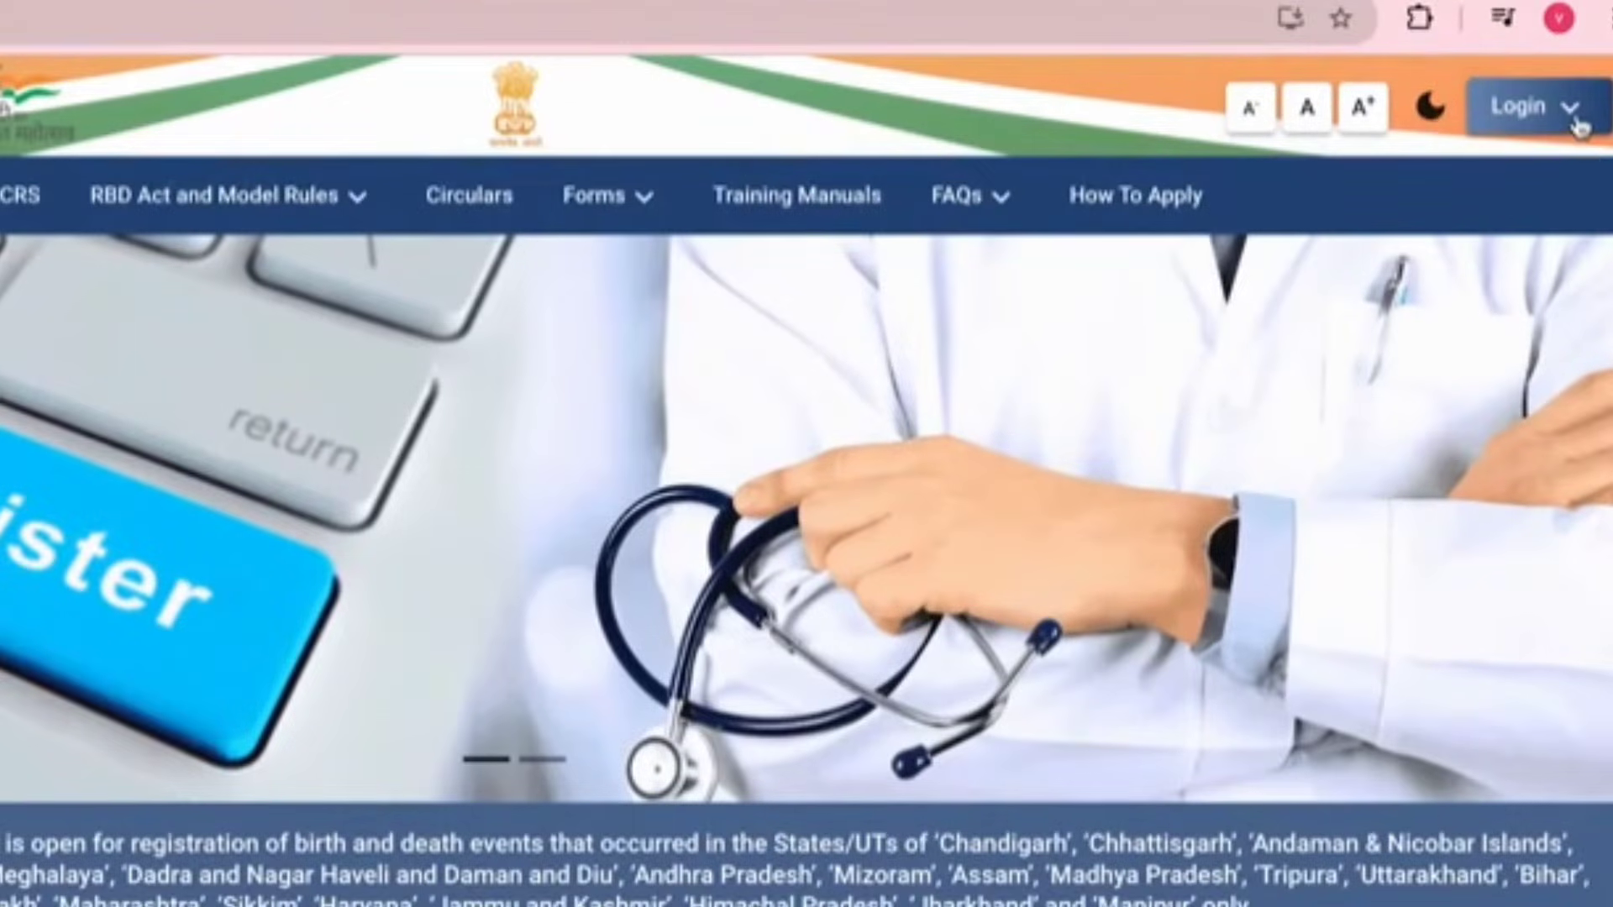
Go to Login > General Public, then switch from sign-in to the new-account Sign Up form.
left_click(1573, 117)
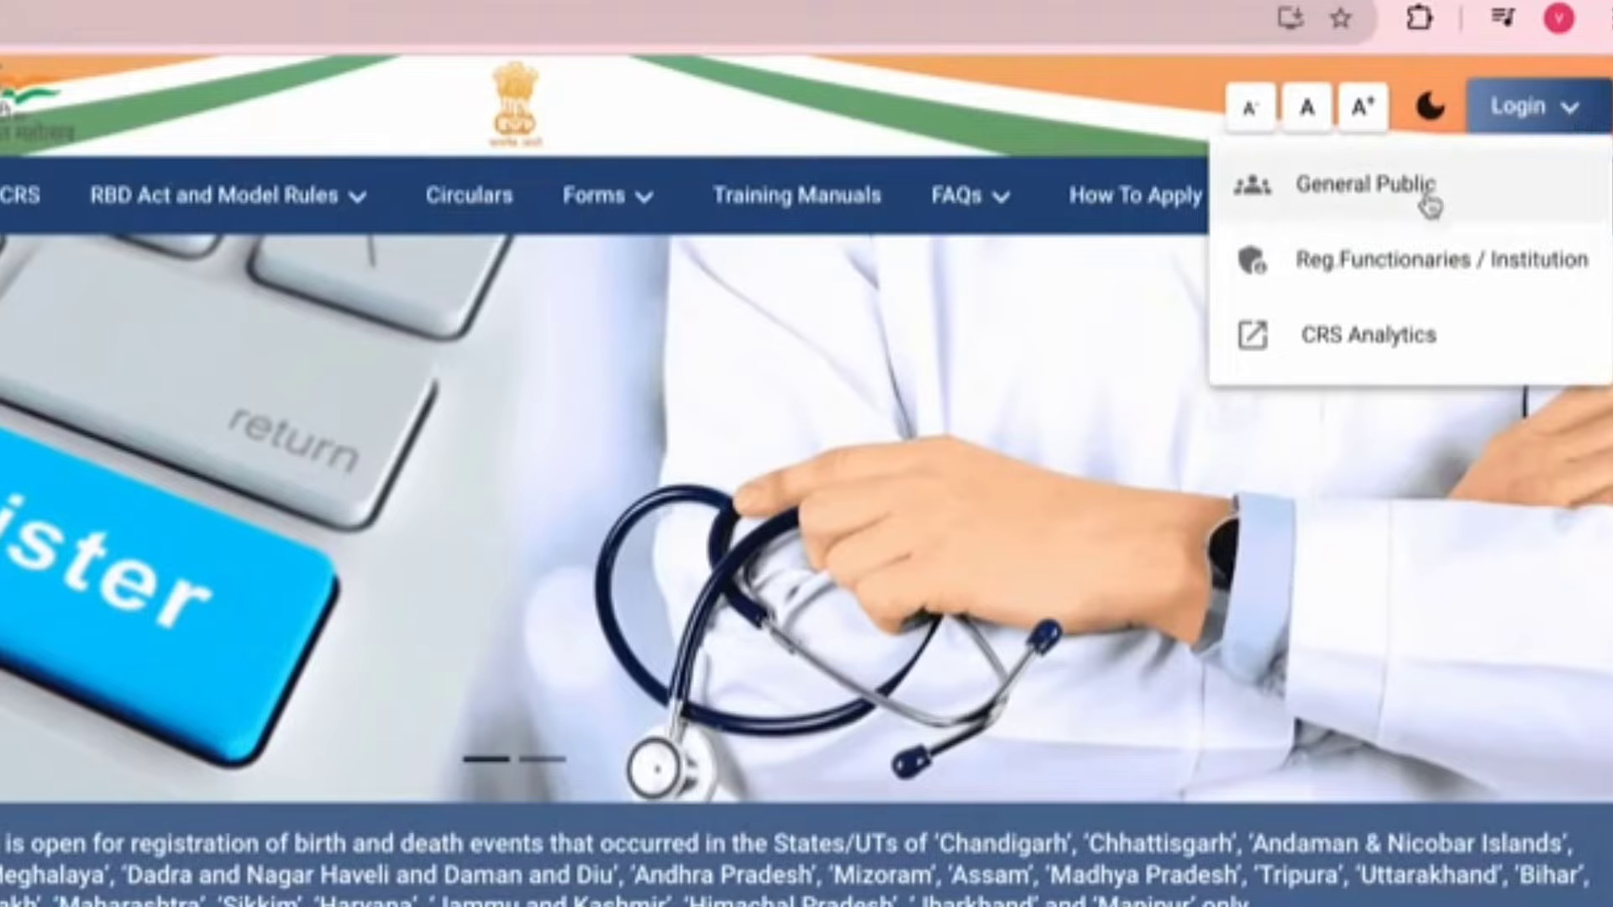
left_click(1392, 200)
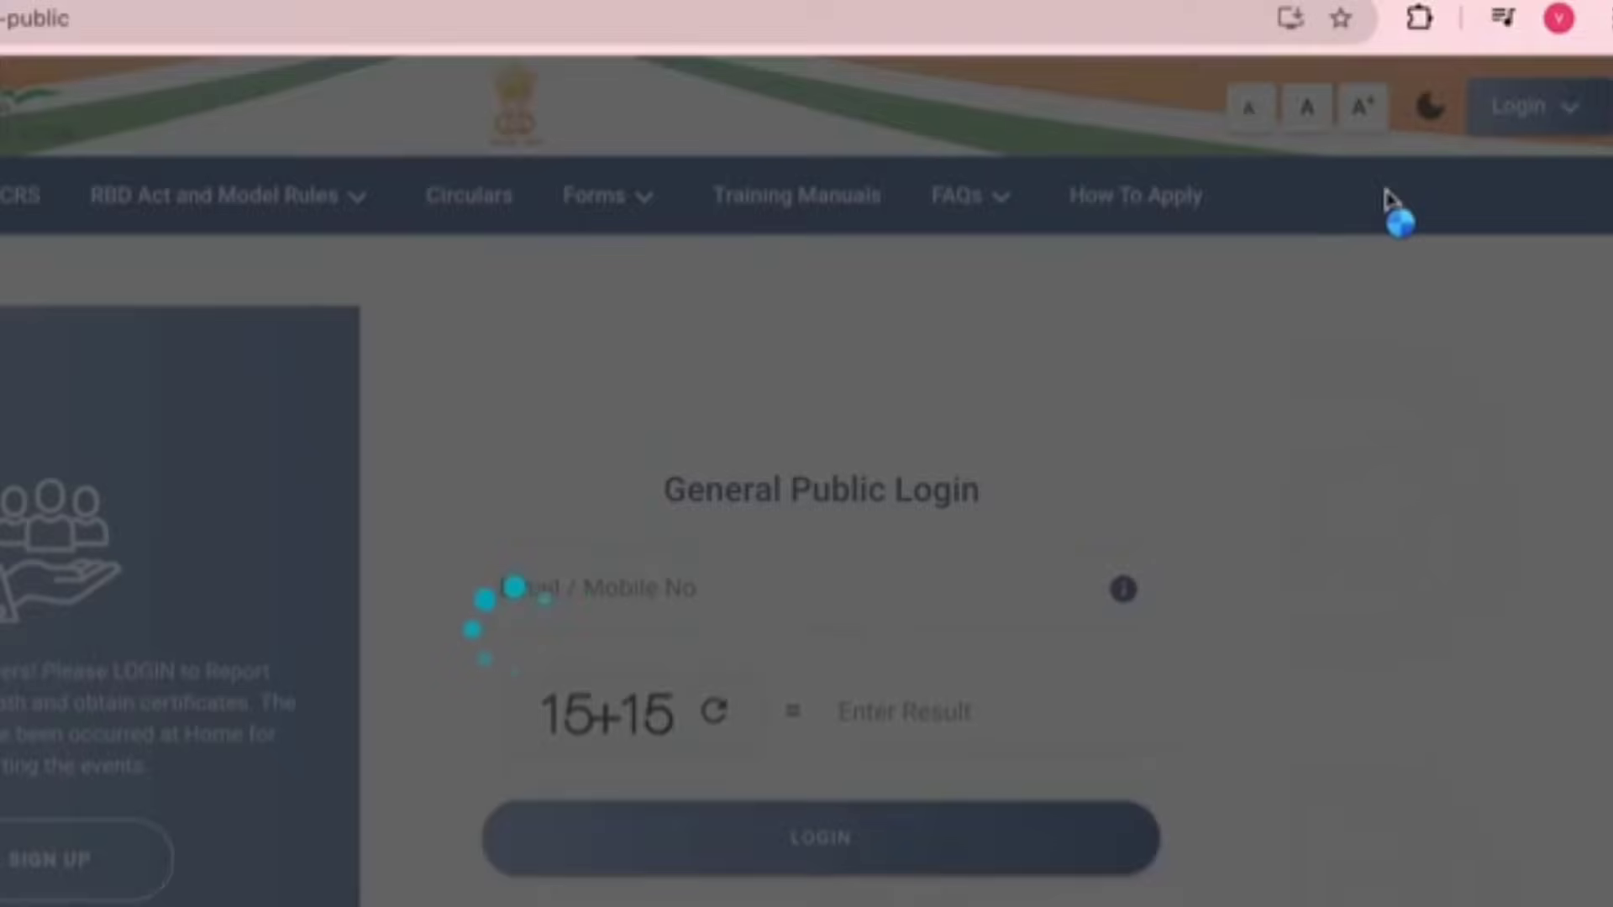
left_click(897, 432)
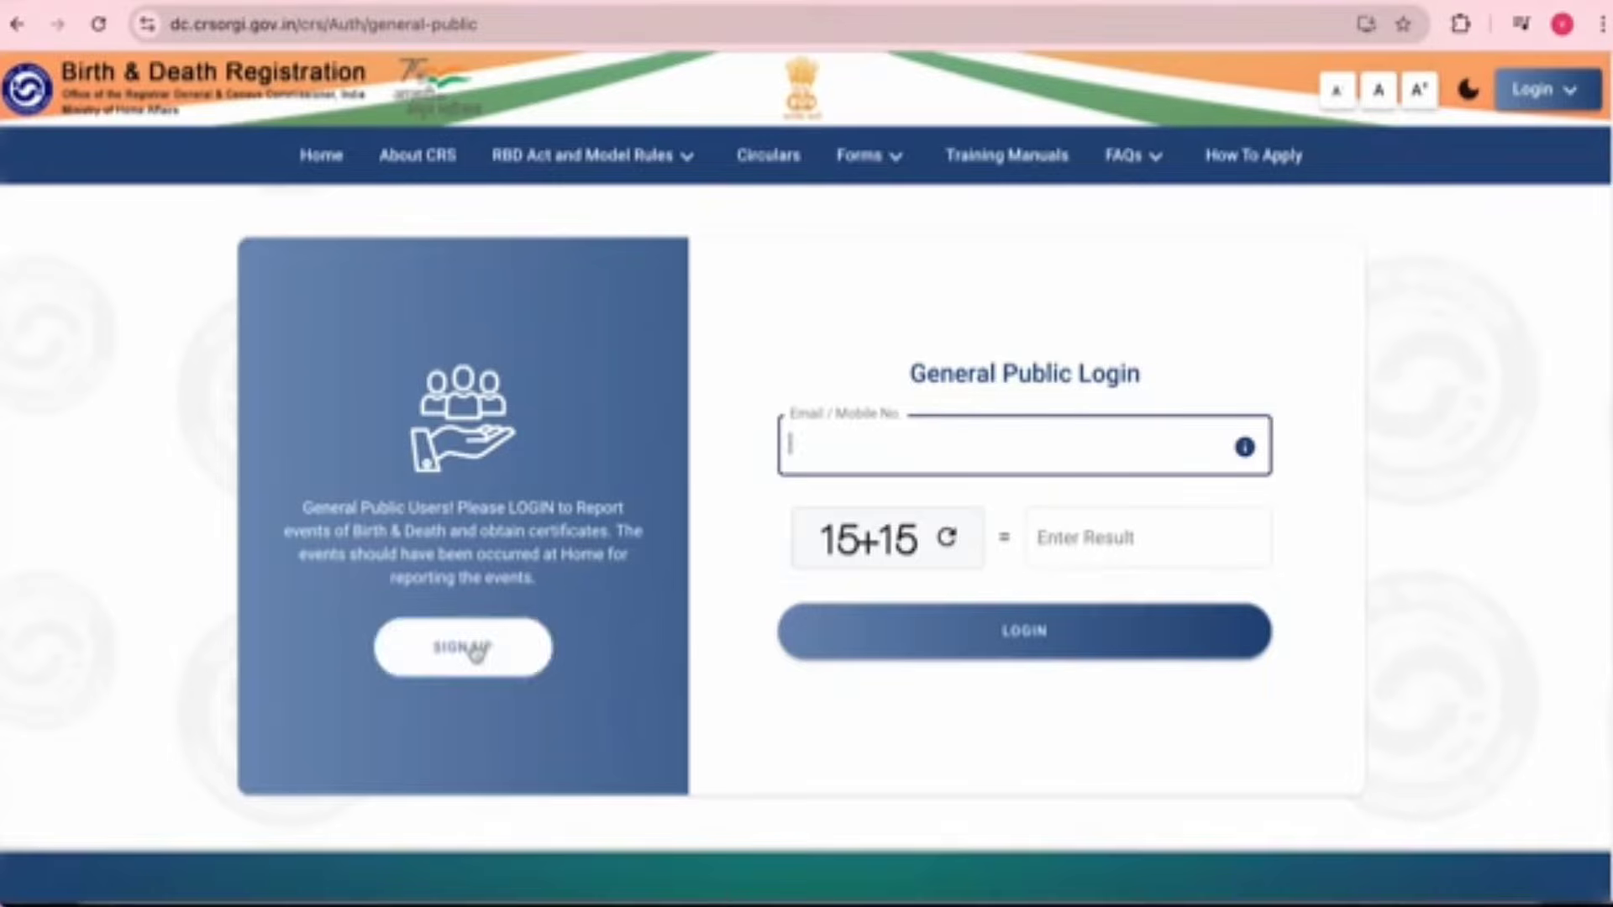
left_click(503, 650)
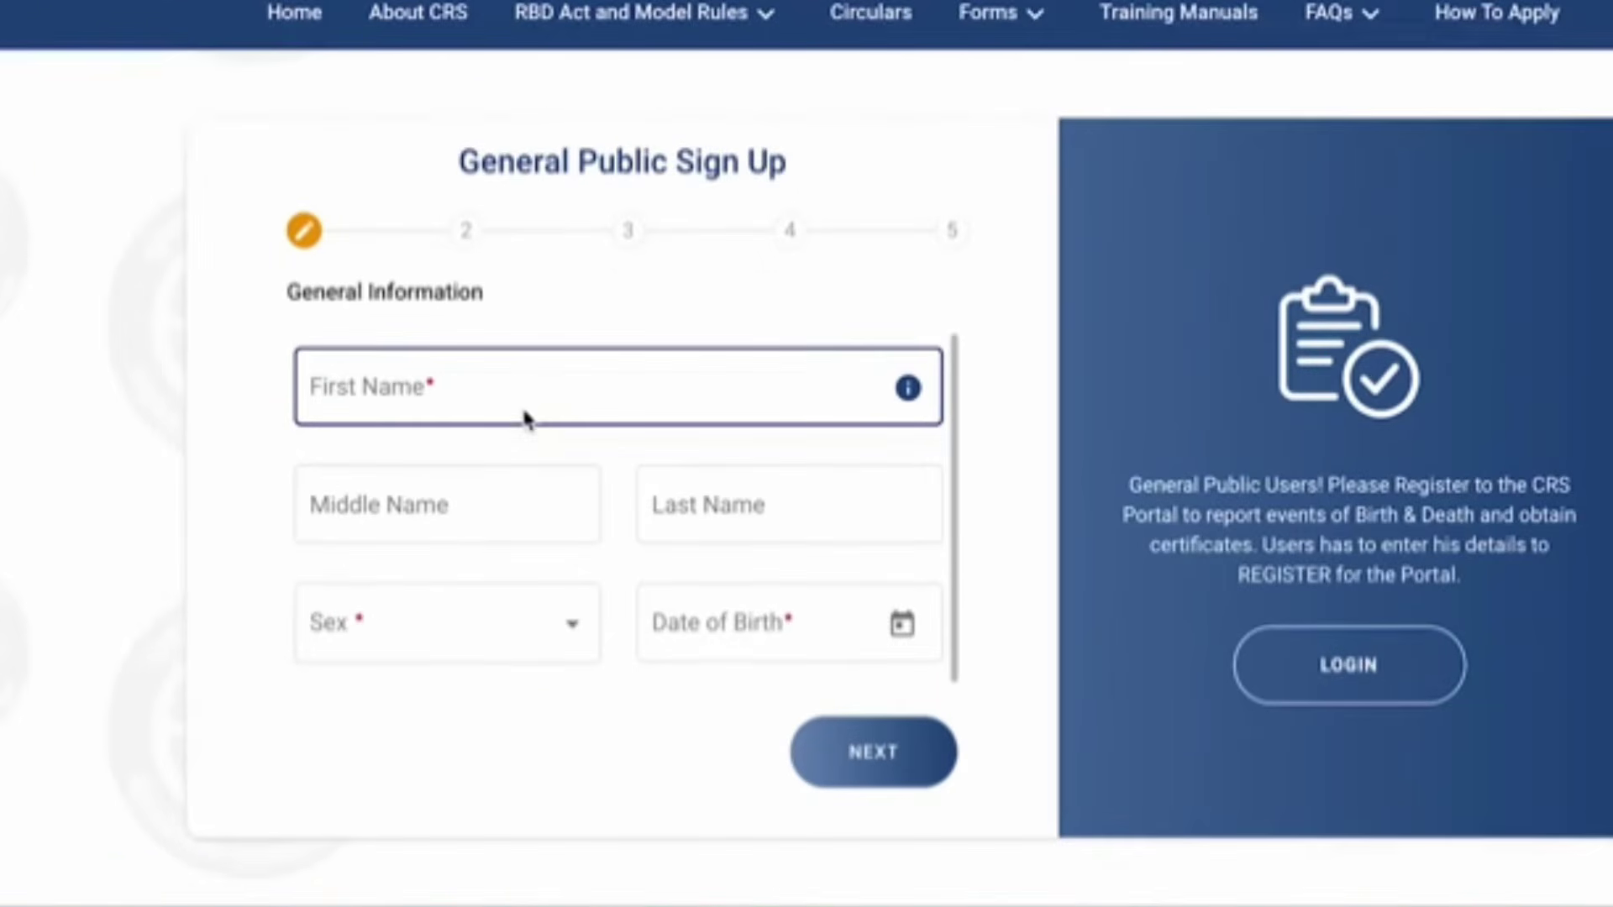
Move into the Middle Name and Last Name fields of the General Information step.
left_click(442, 506)
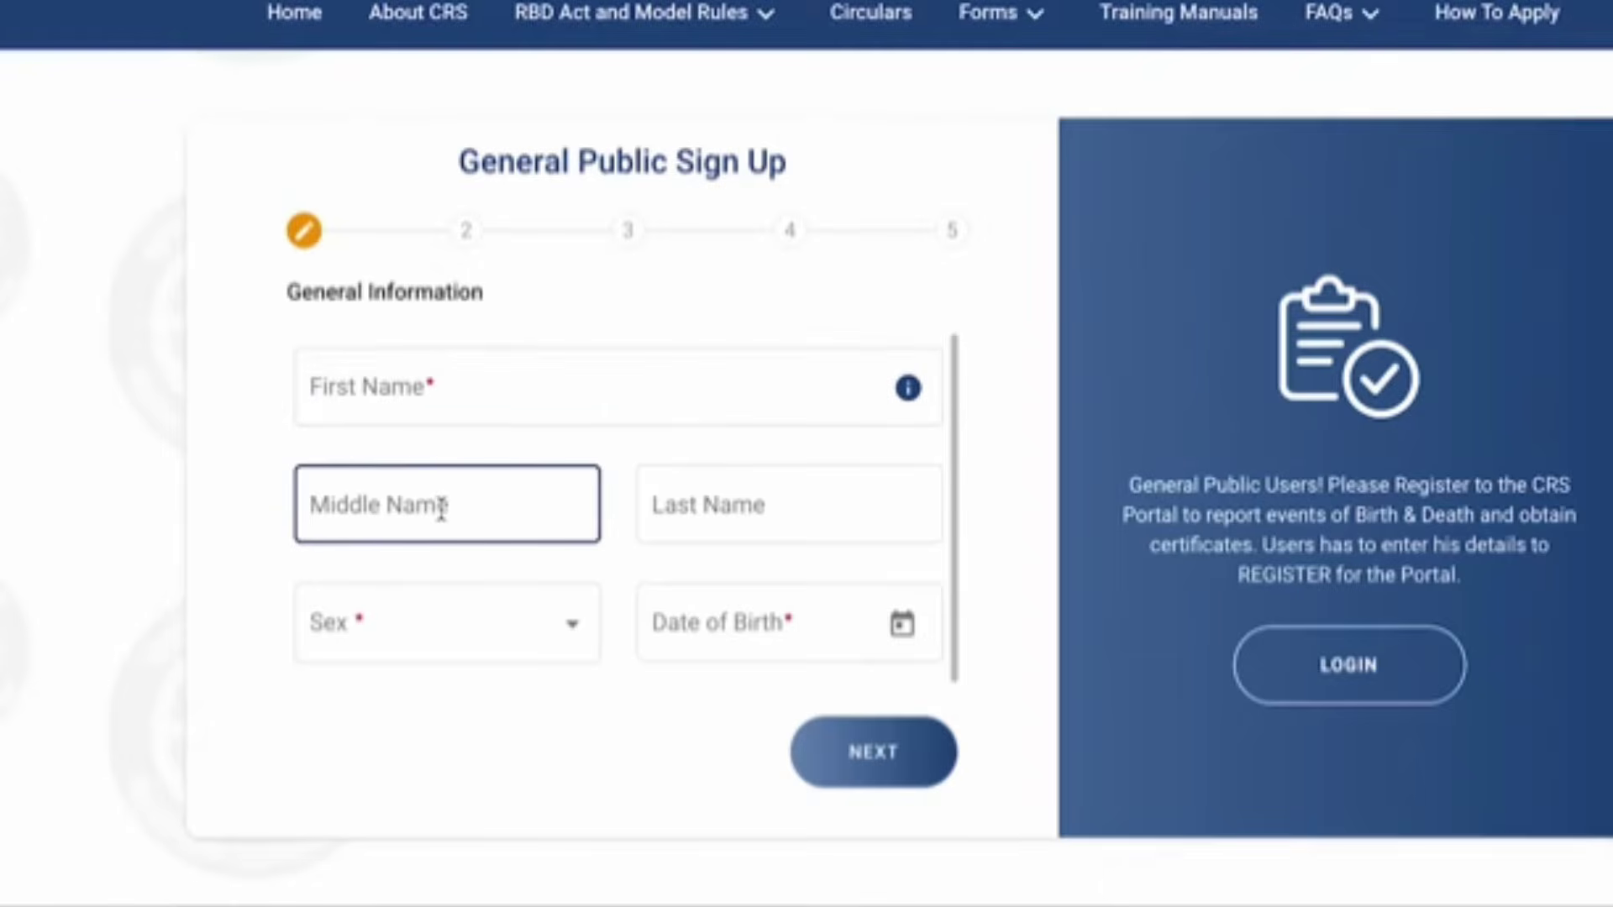
left_click(720, 505)
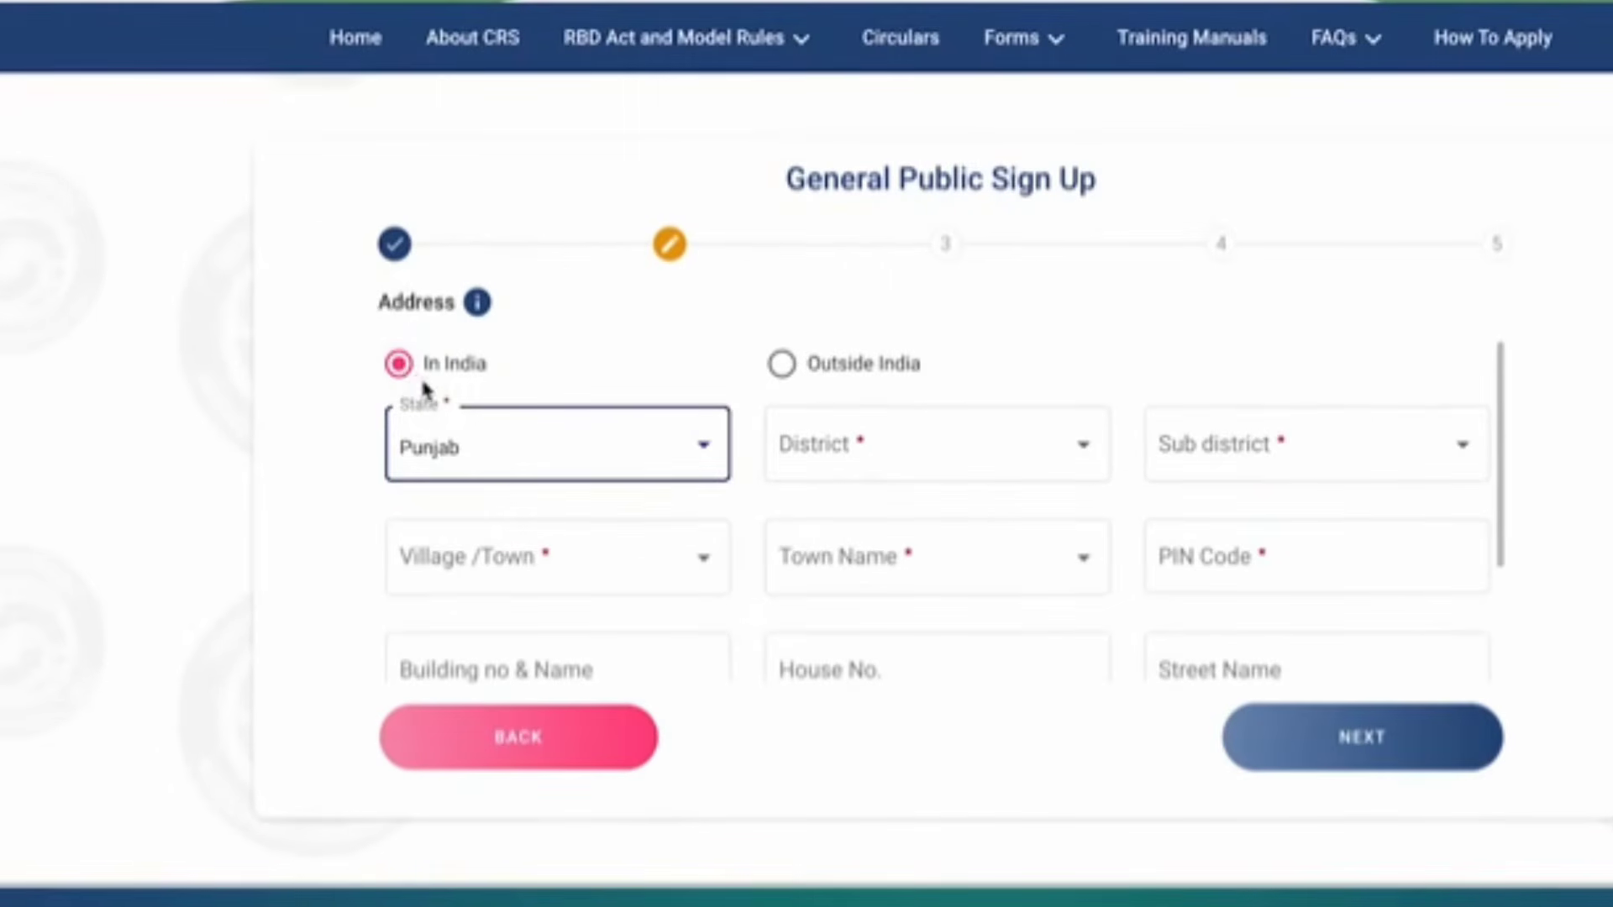
Choose district Ludhiana, sub-district Ludhiana West, and Village as the address type.
left_click(925, 464)
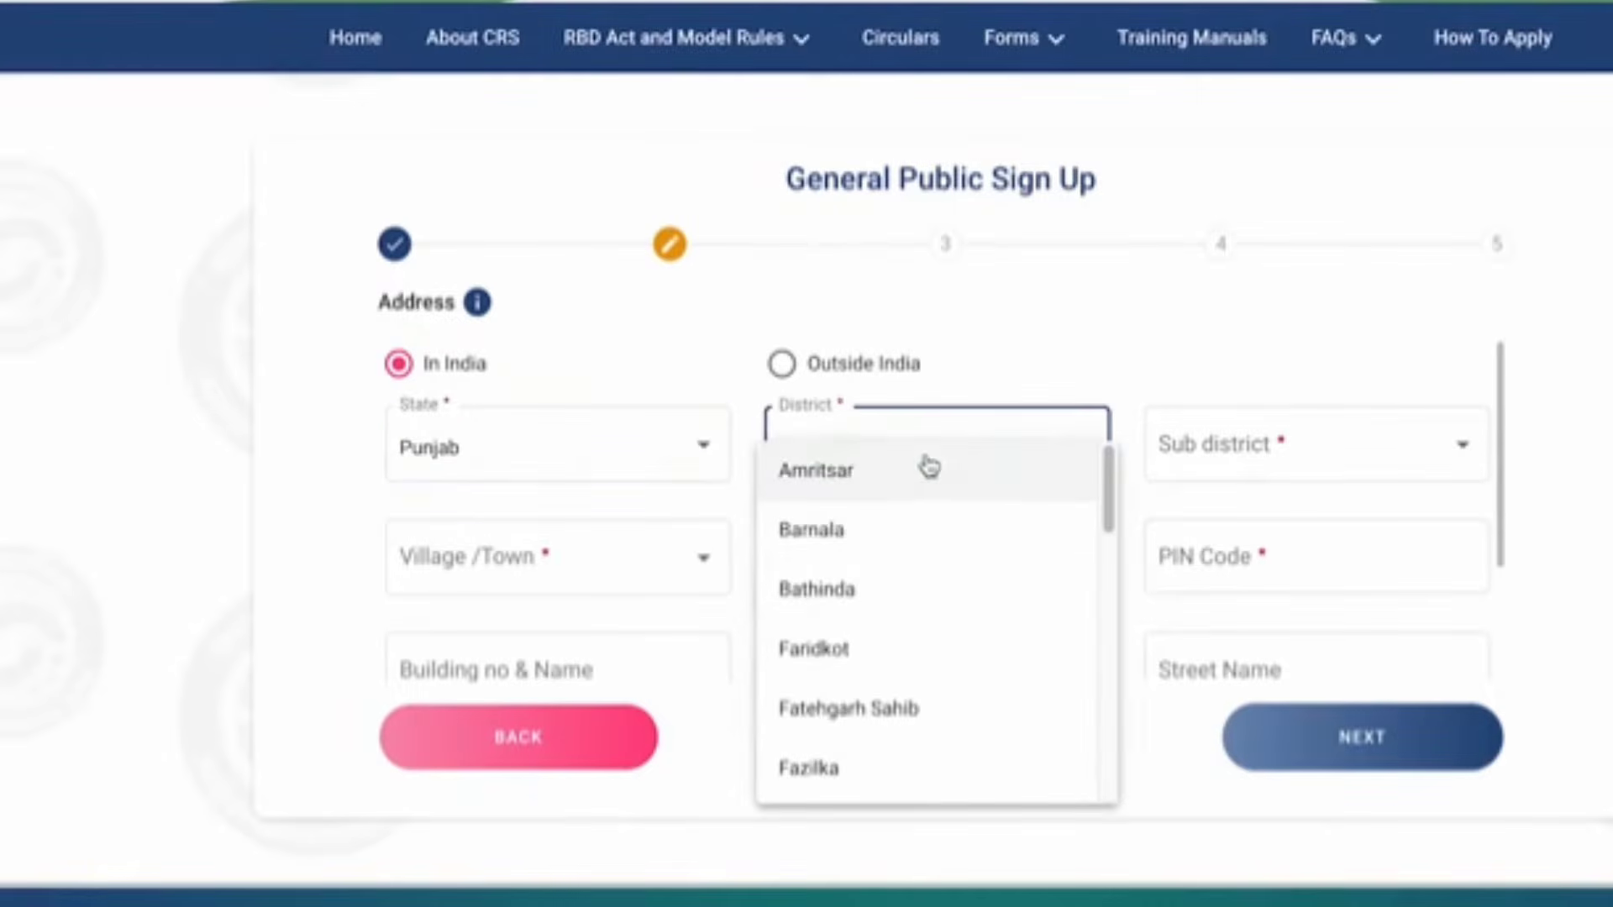
scroll(976, 619, "down", 5)
left_click(977, 619)
left_click(1217, 456)
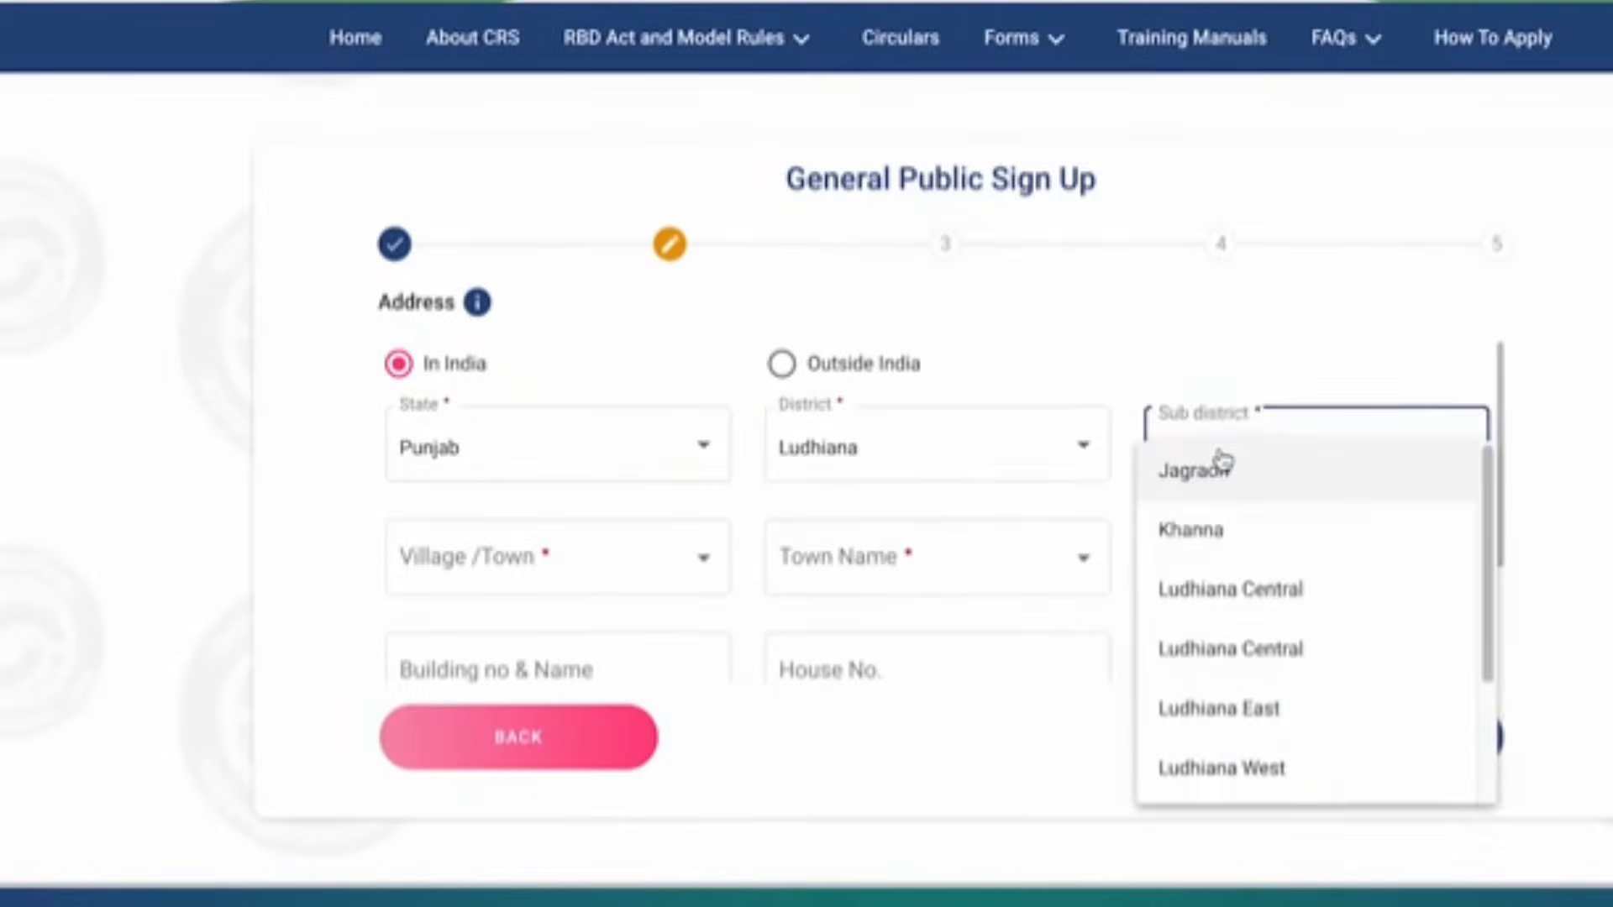
left_click(1221, 768)
left_click(554, 557)
left_click(486, 593)
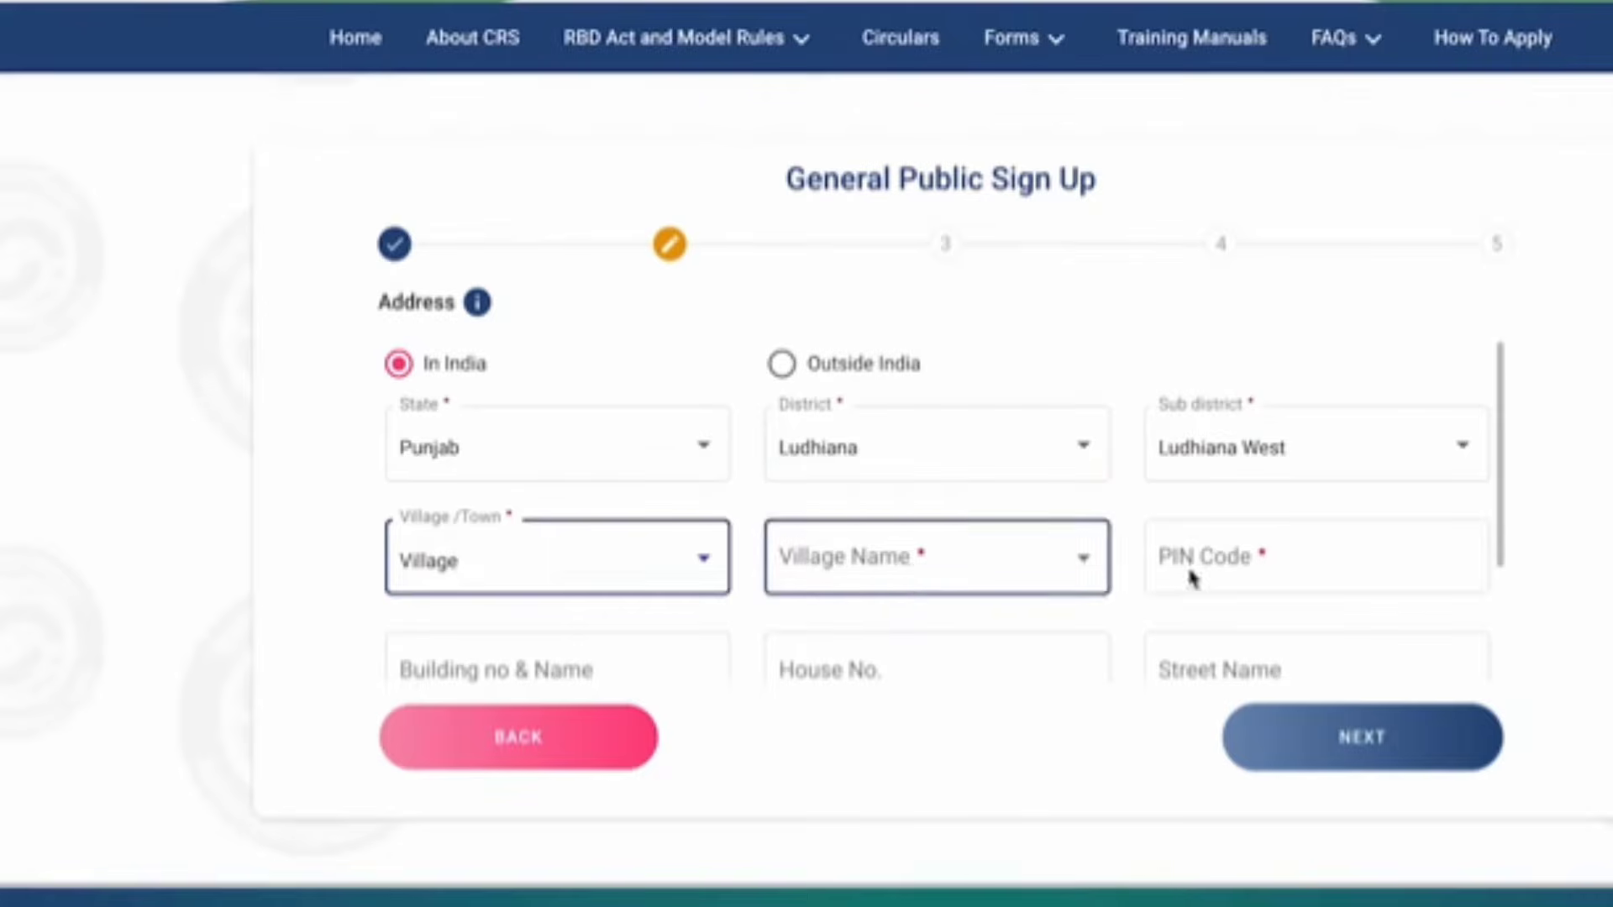
scroll(673, 623, "down", 1)
scroll(673, 624, "down", 1)
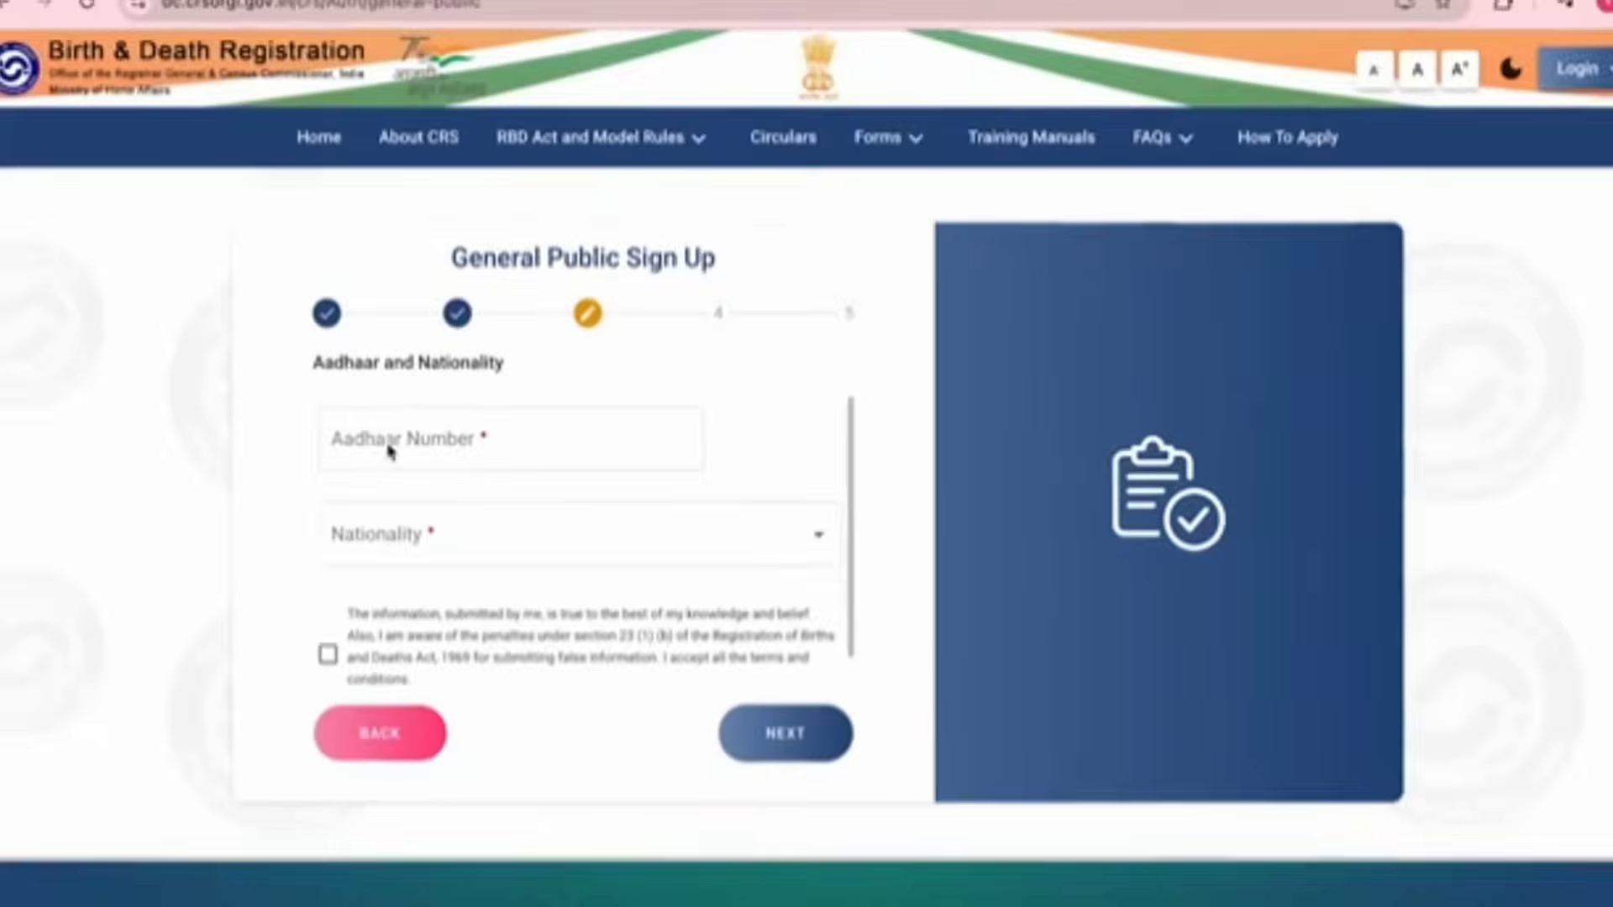
Set nationality to Indian, accept the declaration, and advance to mobile verification.
left_click(414, 536)
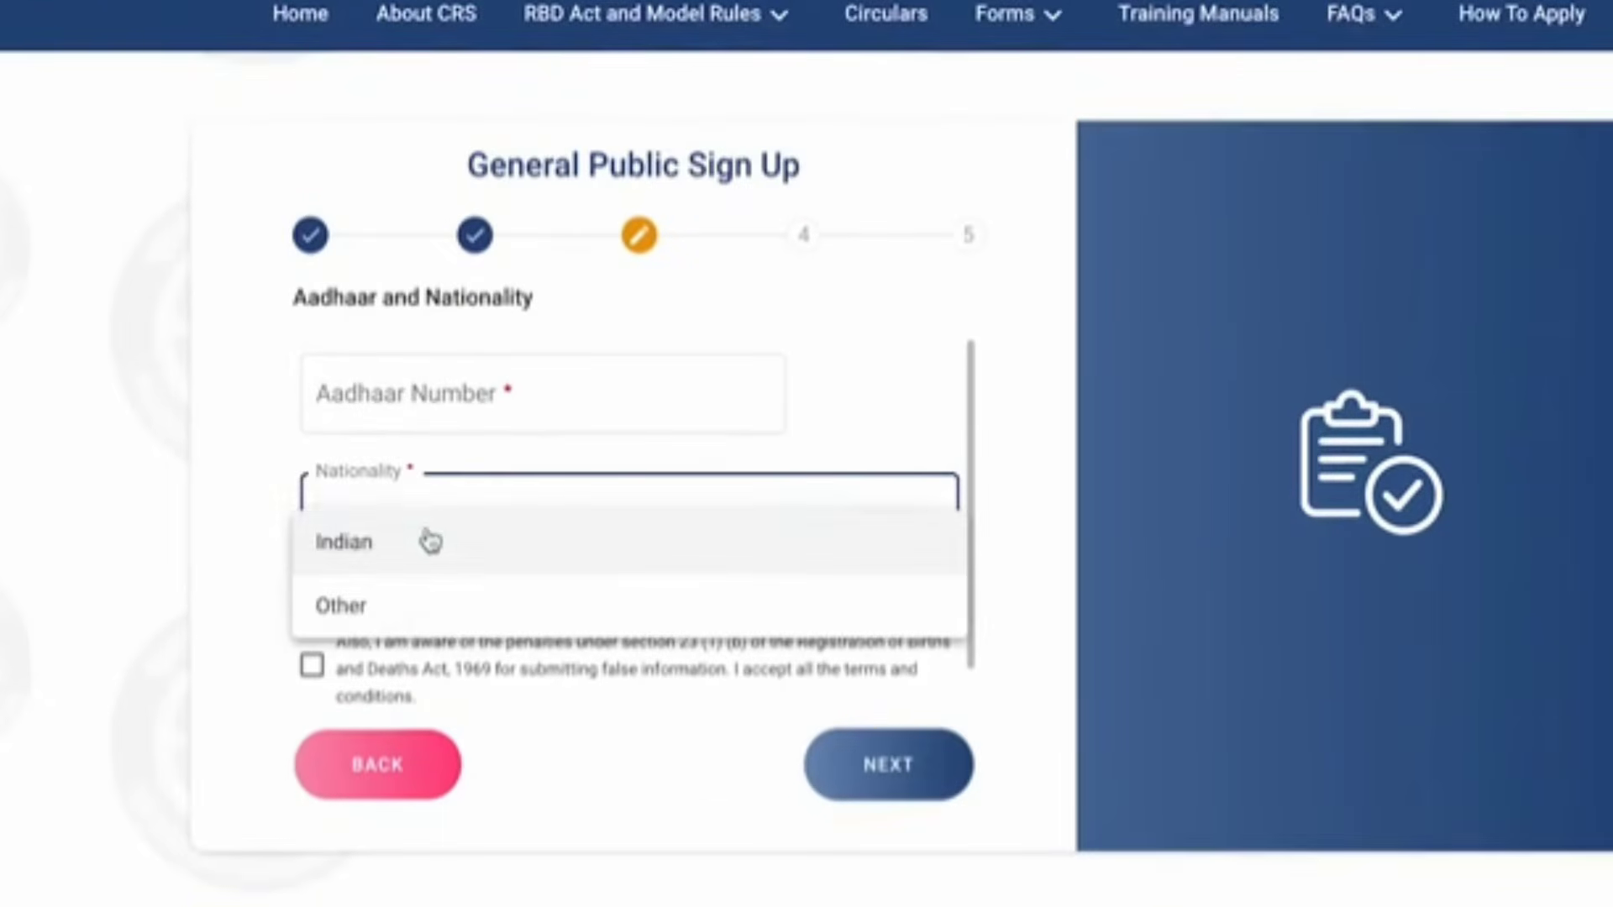
left_click(431, 542)
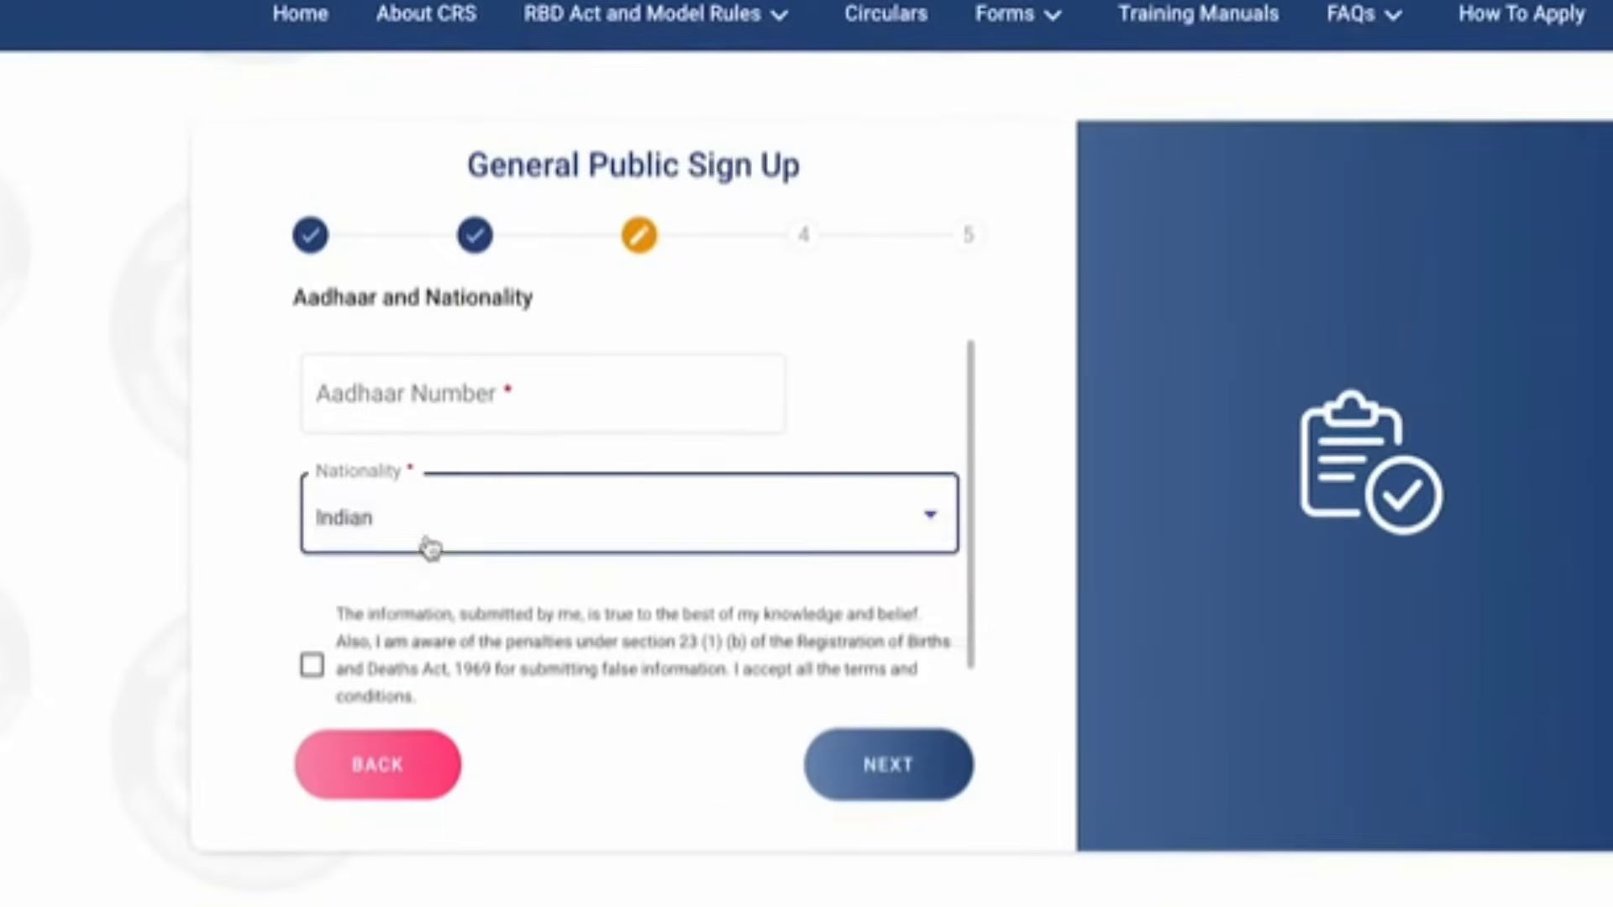
left_click(311, 666)
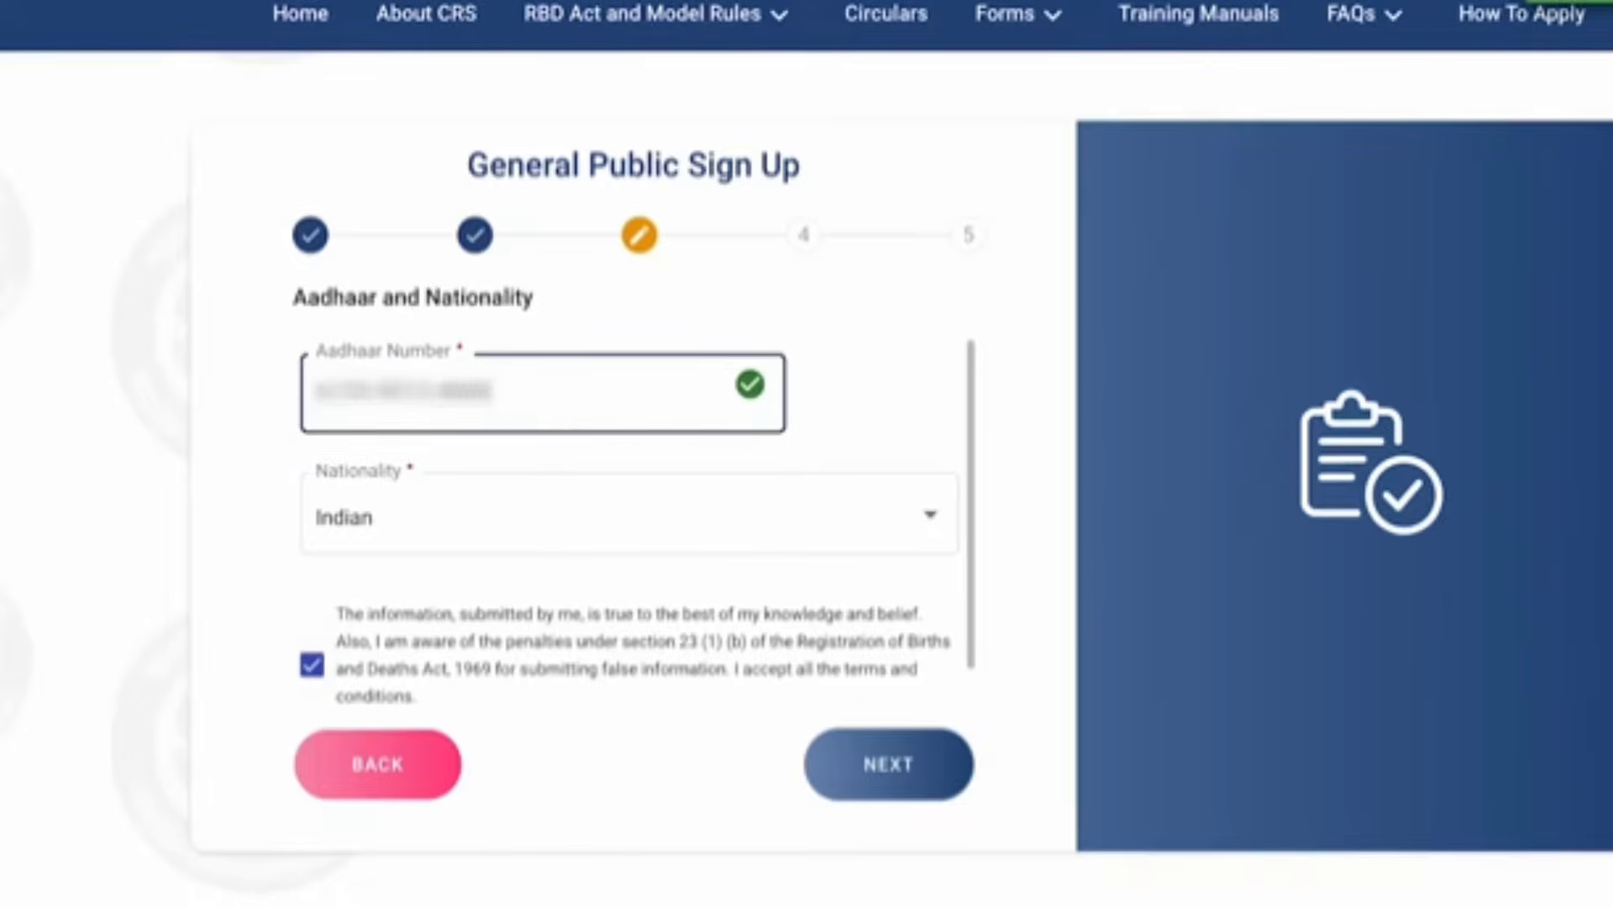
left_click(922, 766)
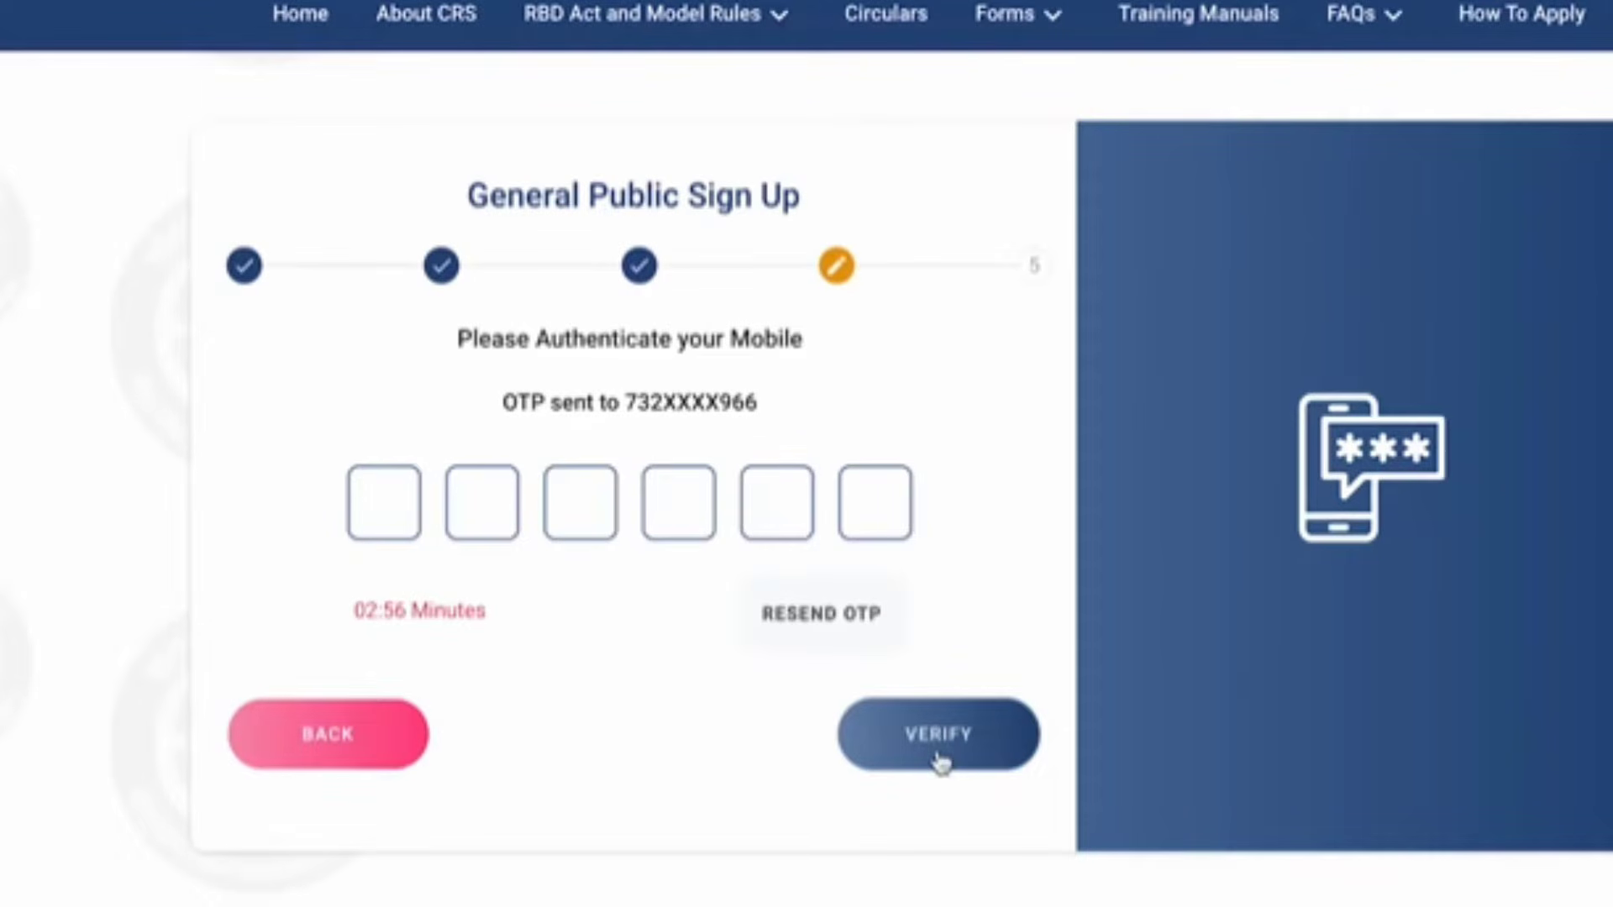
Verify the mobile number with the one-time code and continue to email authentication.
left_click(403, 513)
left_click(1010, 736)
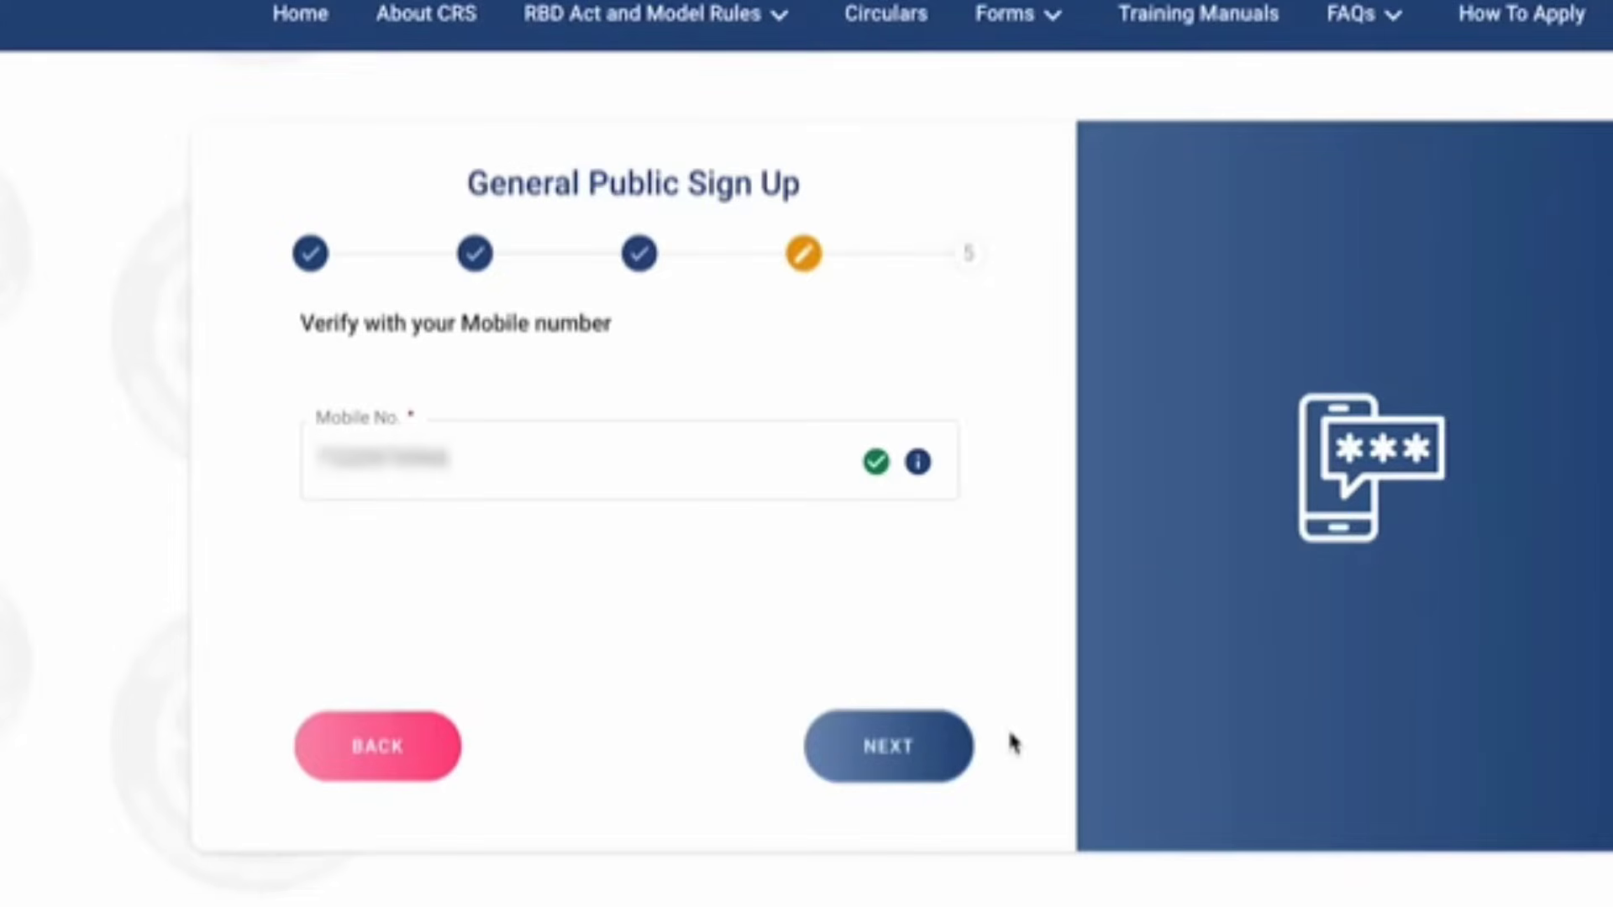
left_click(923, 748)
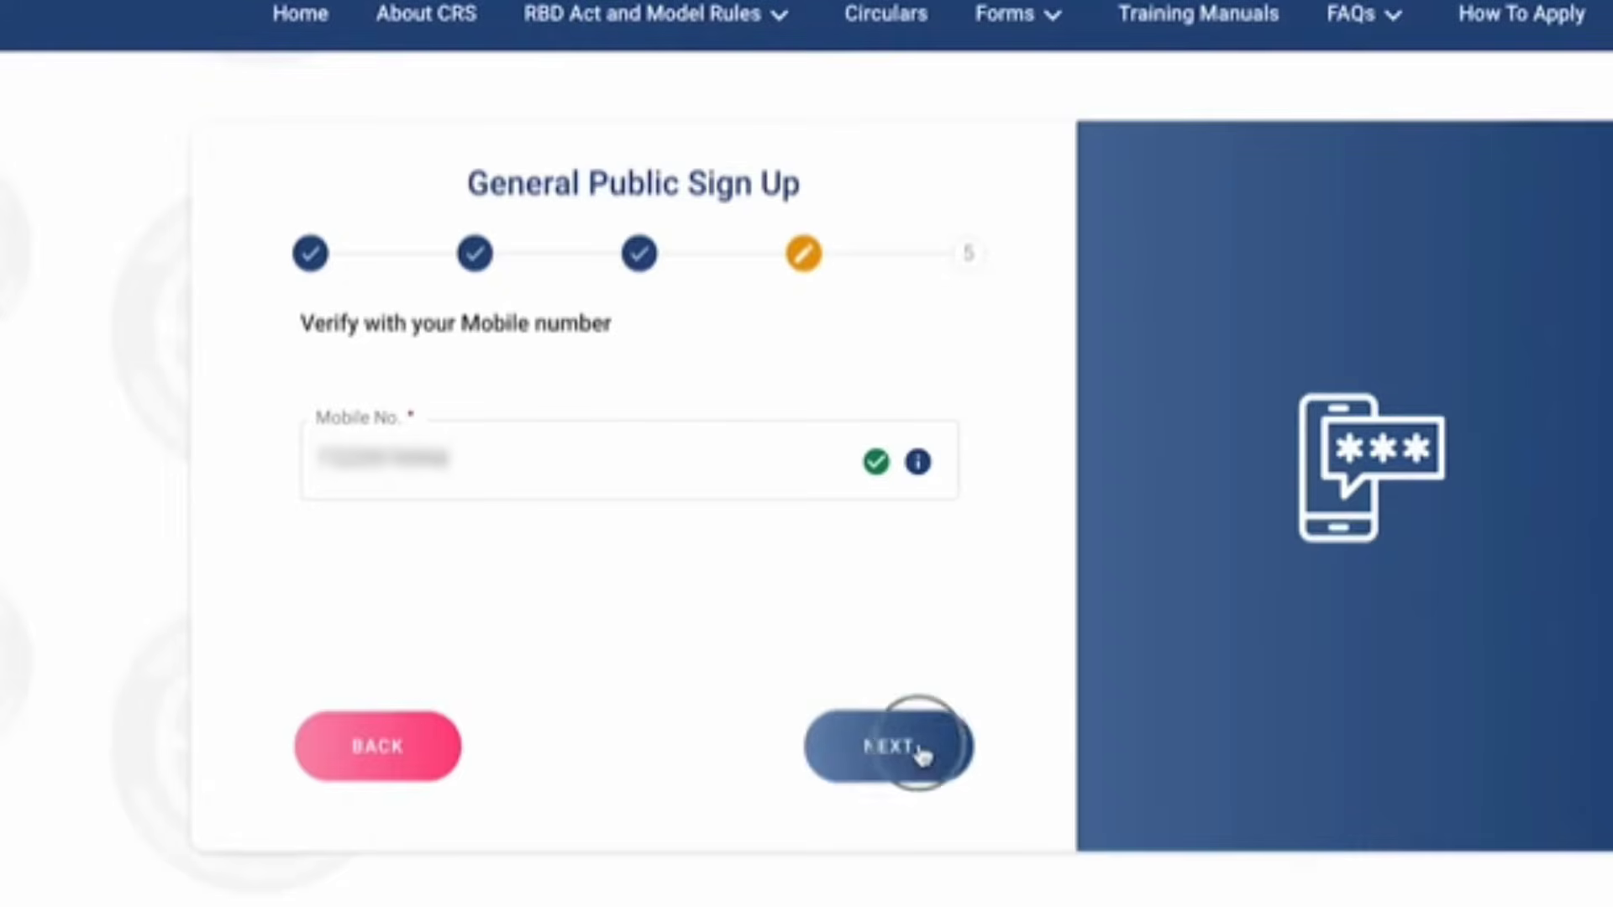
left_click(689, 412)
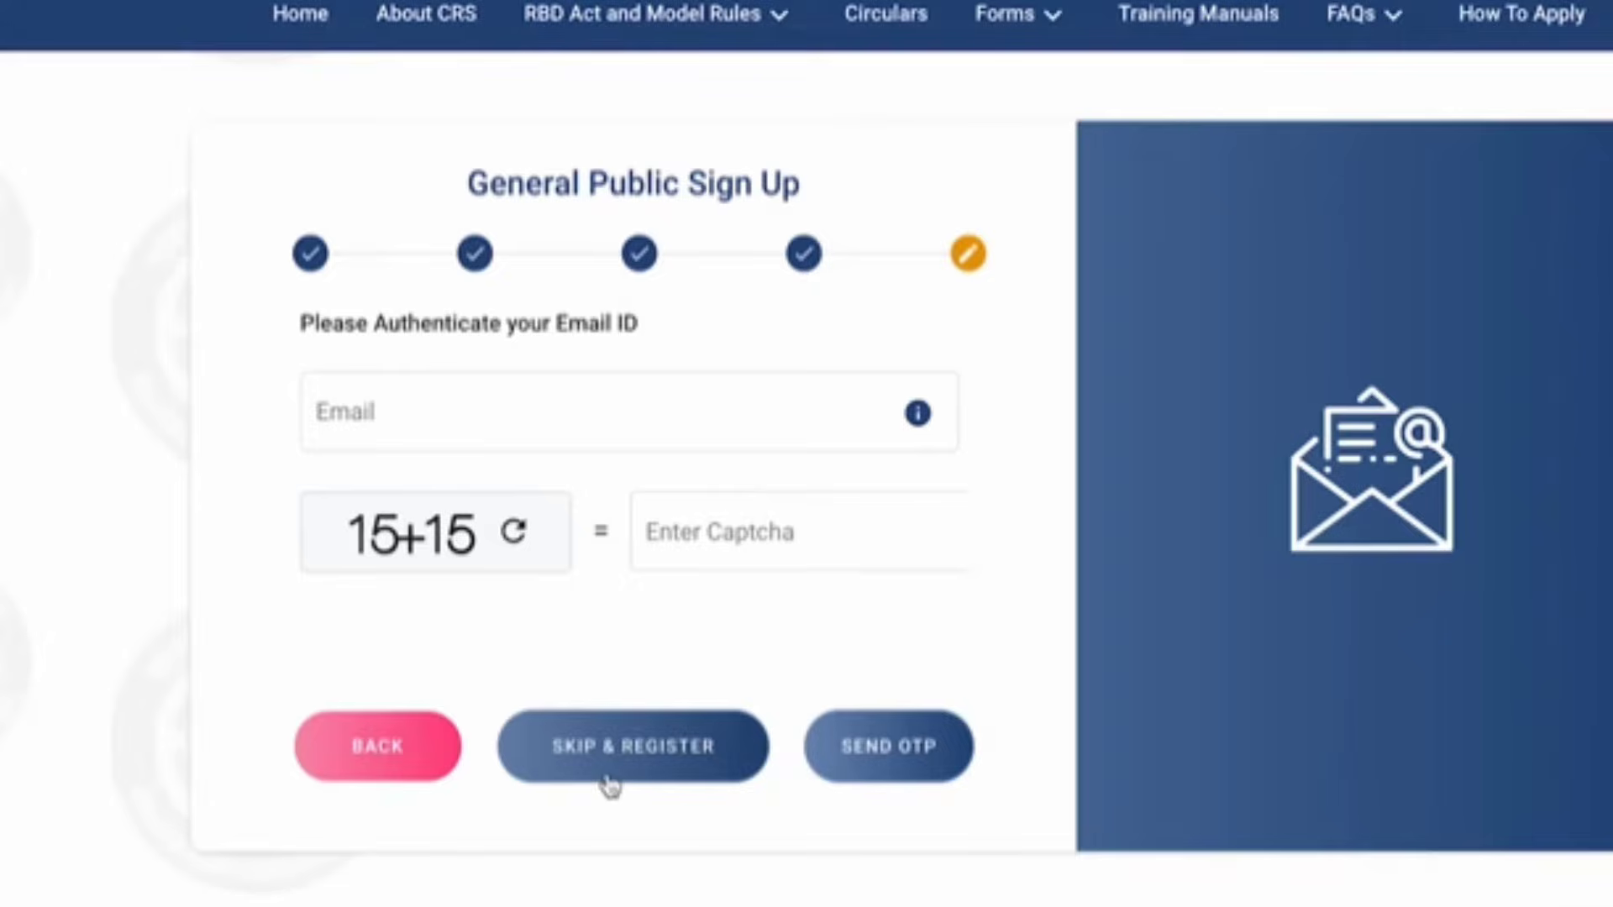
Enter the email address and captcha answer 30, send the email OTP, and register the account.
left_click(511, 429)
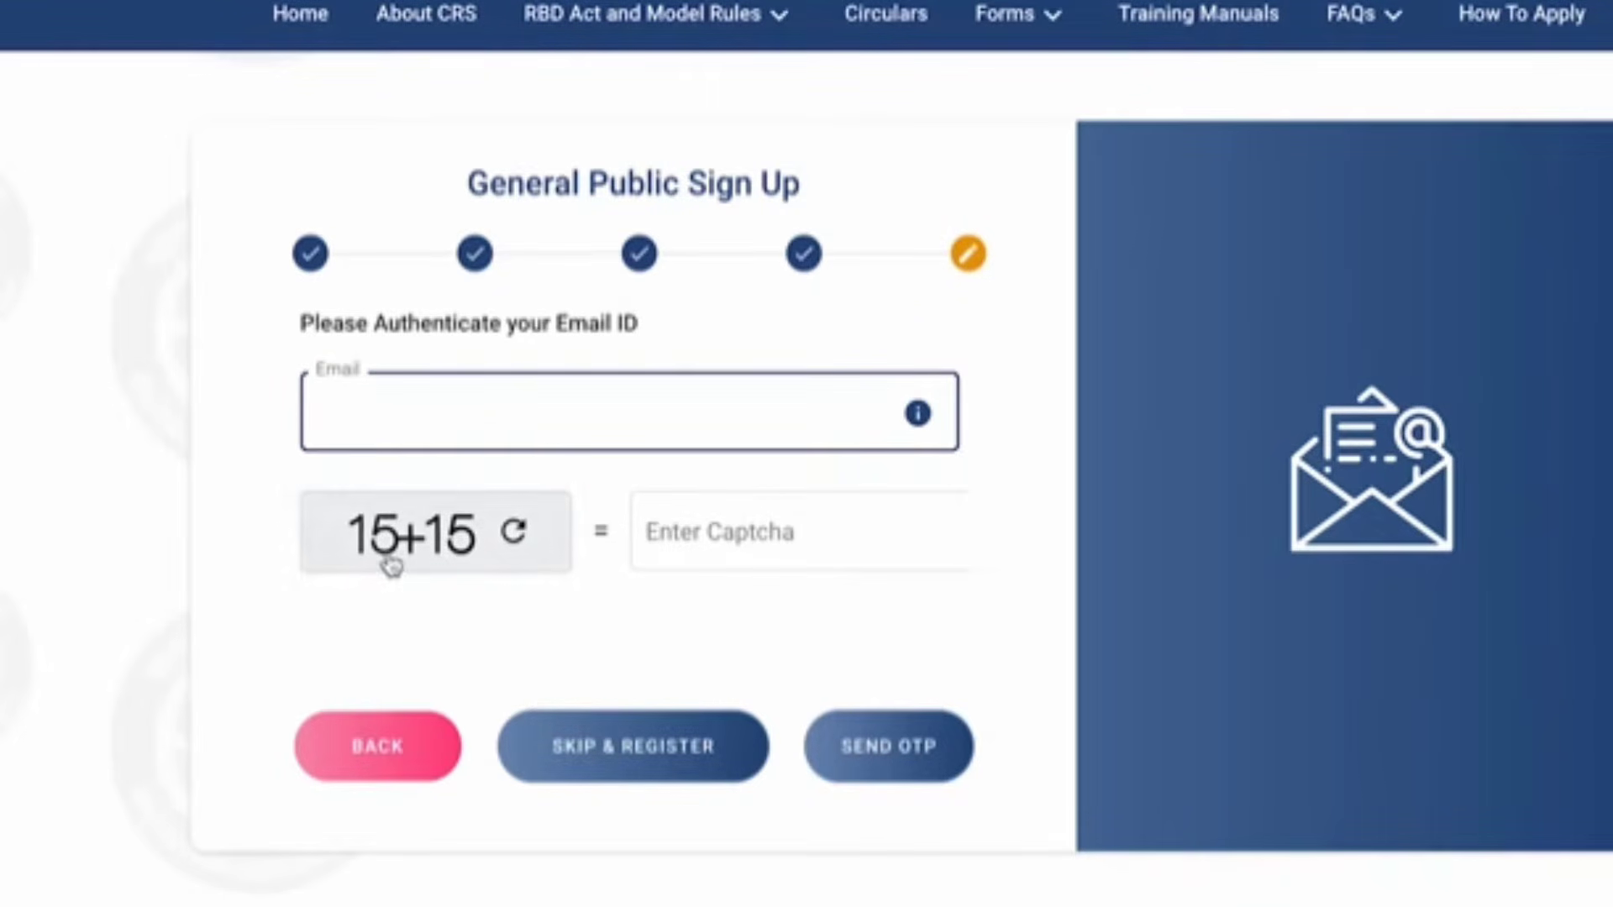
left_click(694, 543)
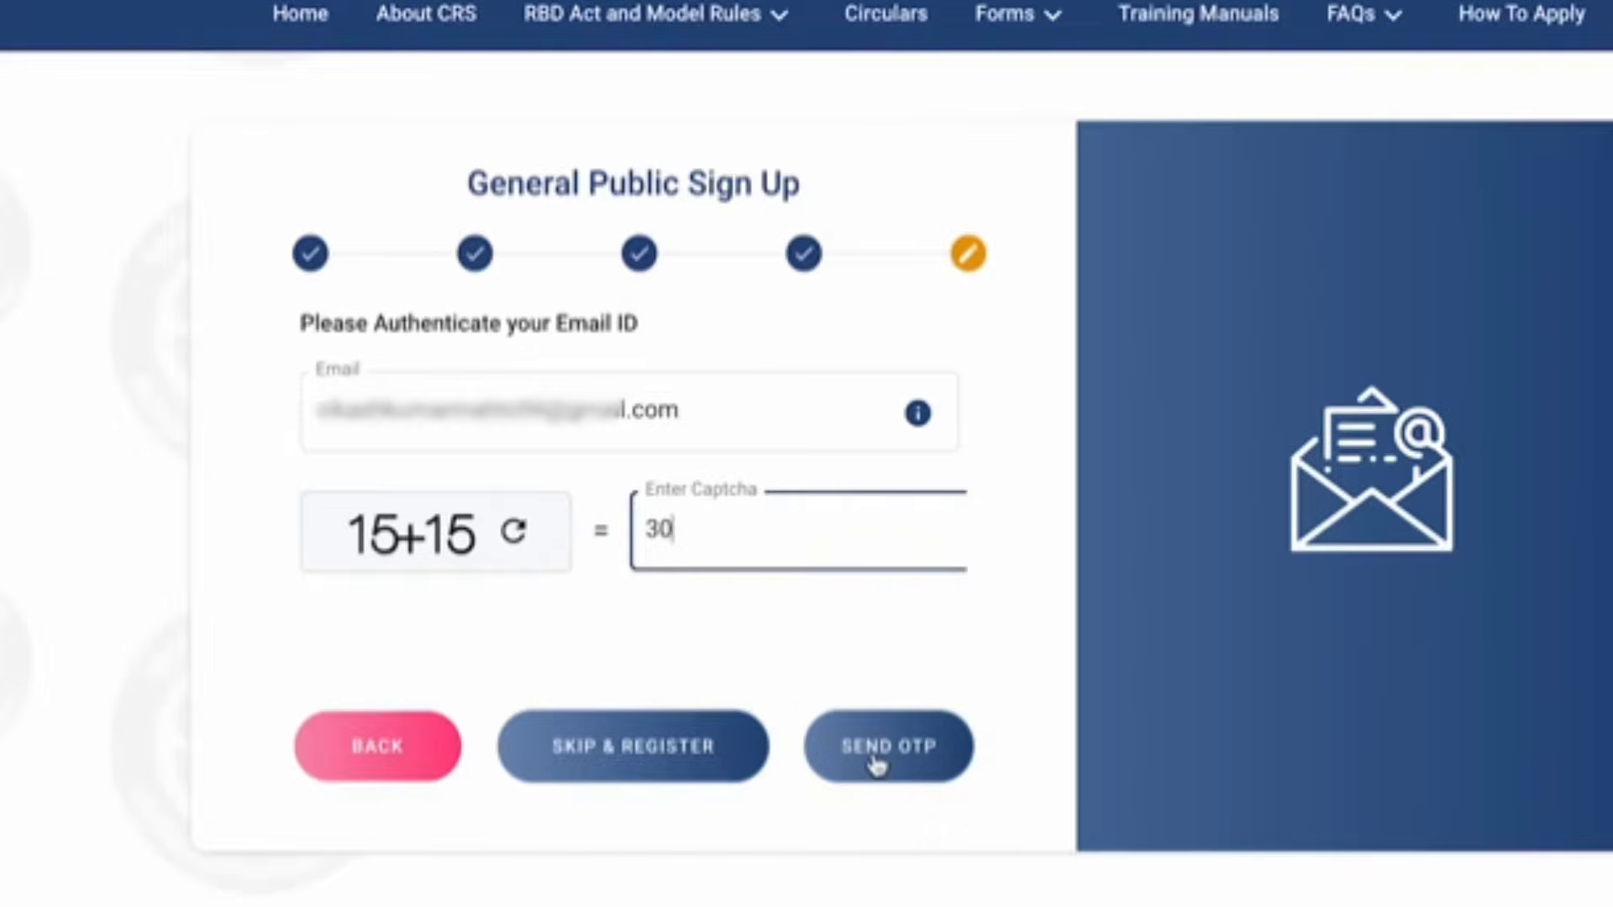
left_click(874, 760)
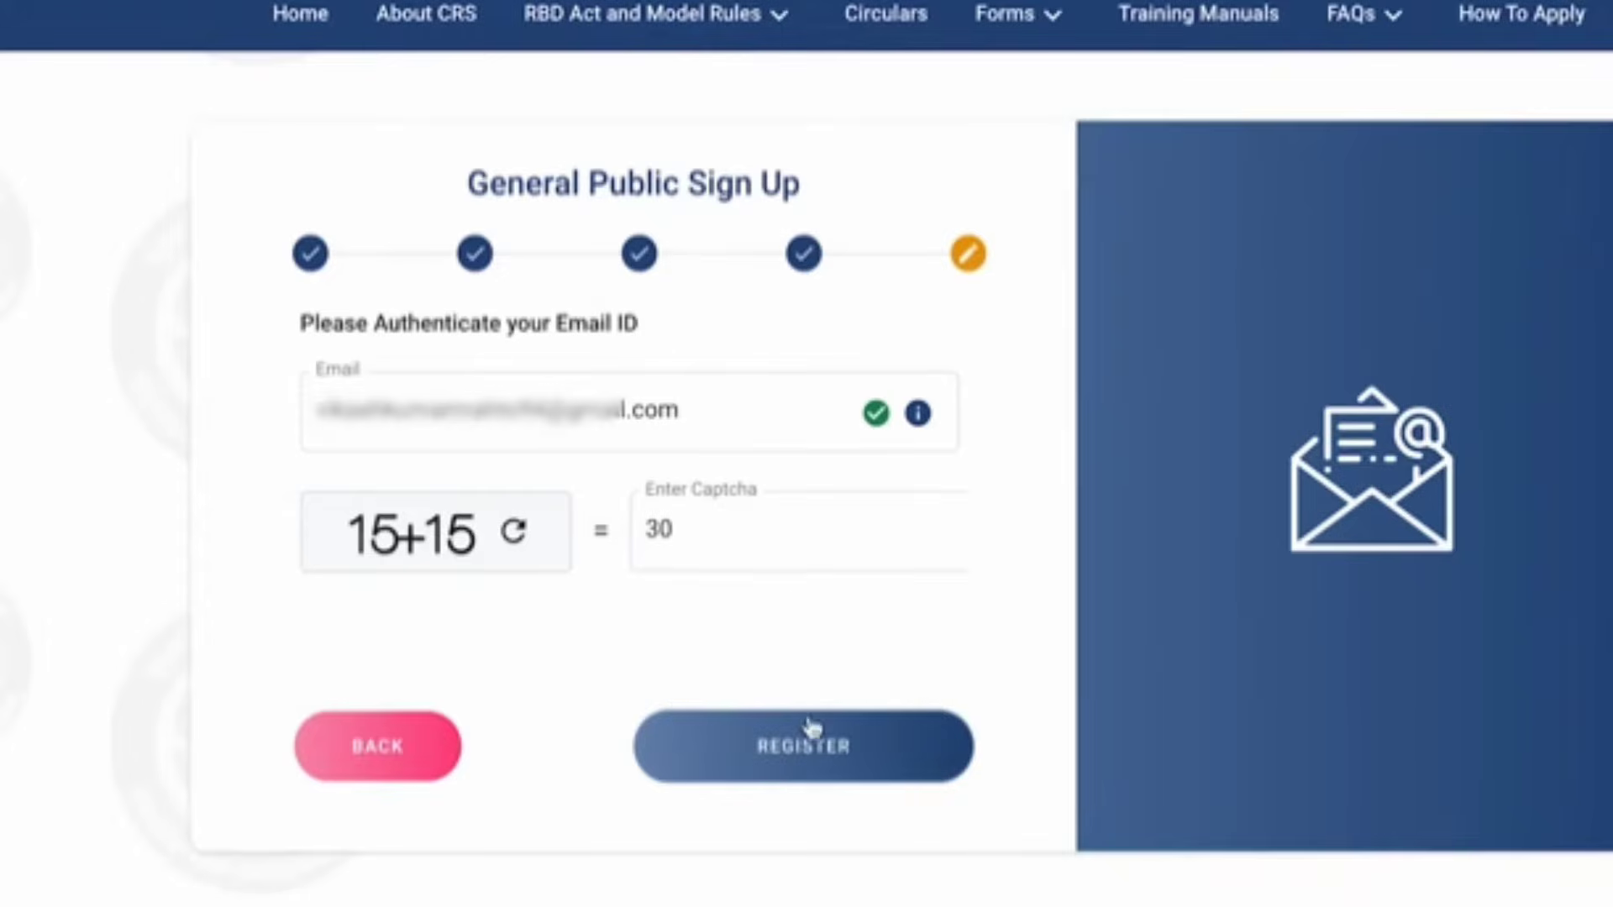
left_click(831, 770)
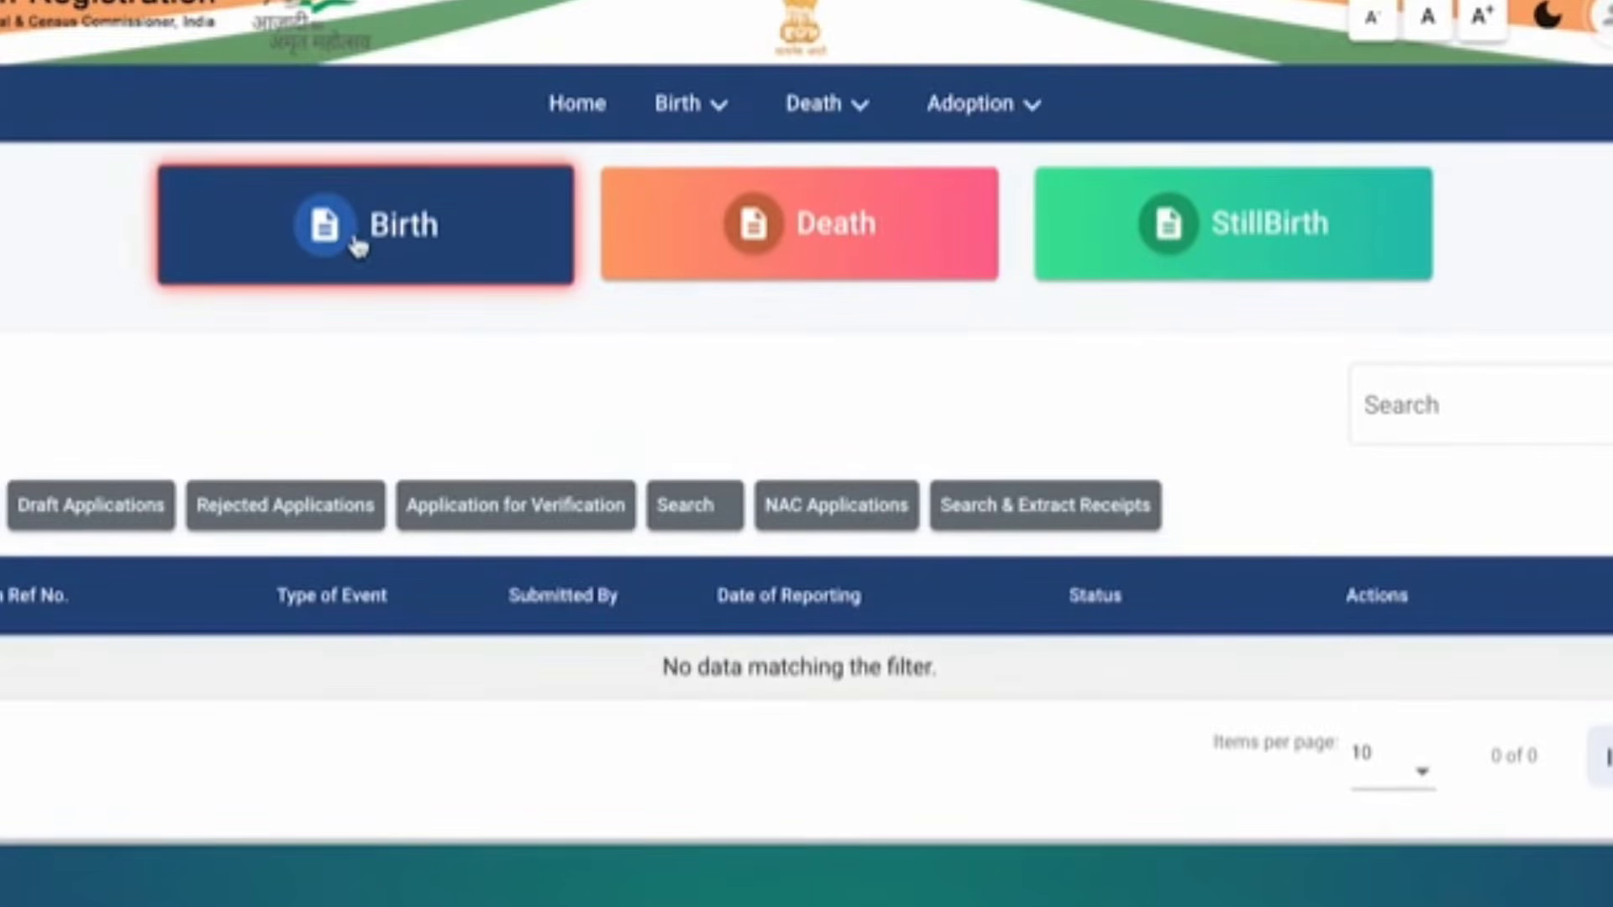
Choose Birth > Report Birth to open the Legal Information step of the birth form.
left_click(722, 111)
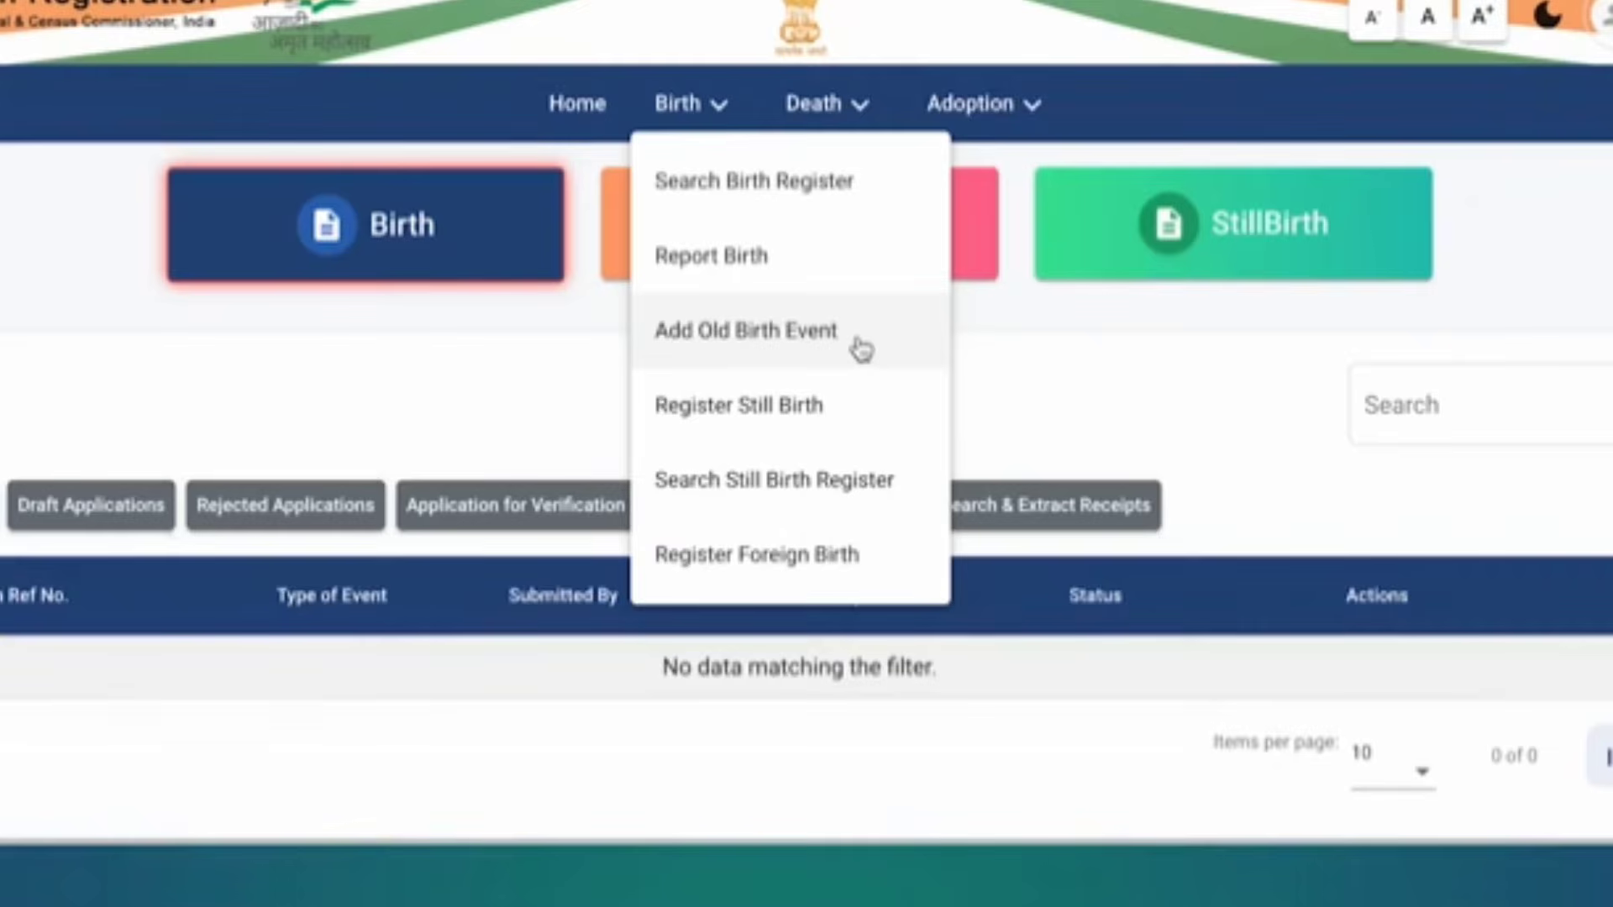
left_click(770, 268)
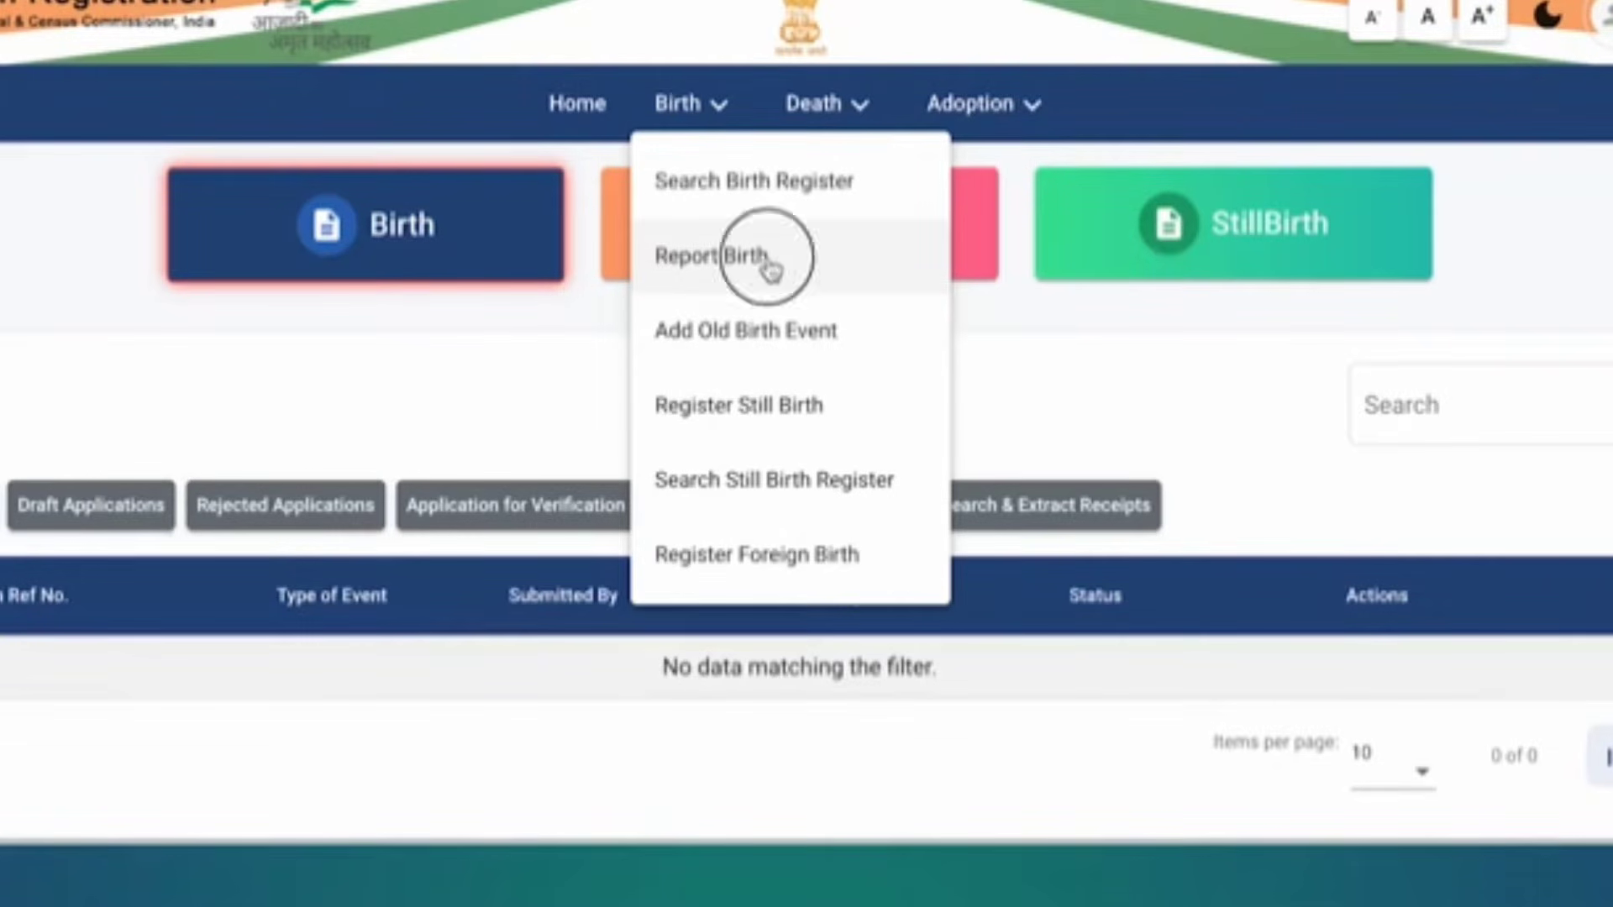
left_click_drag(204, 223, 22, 222)
left_click(207, 226)
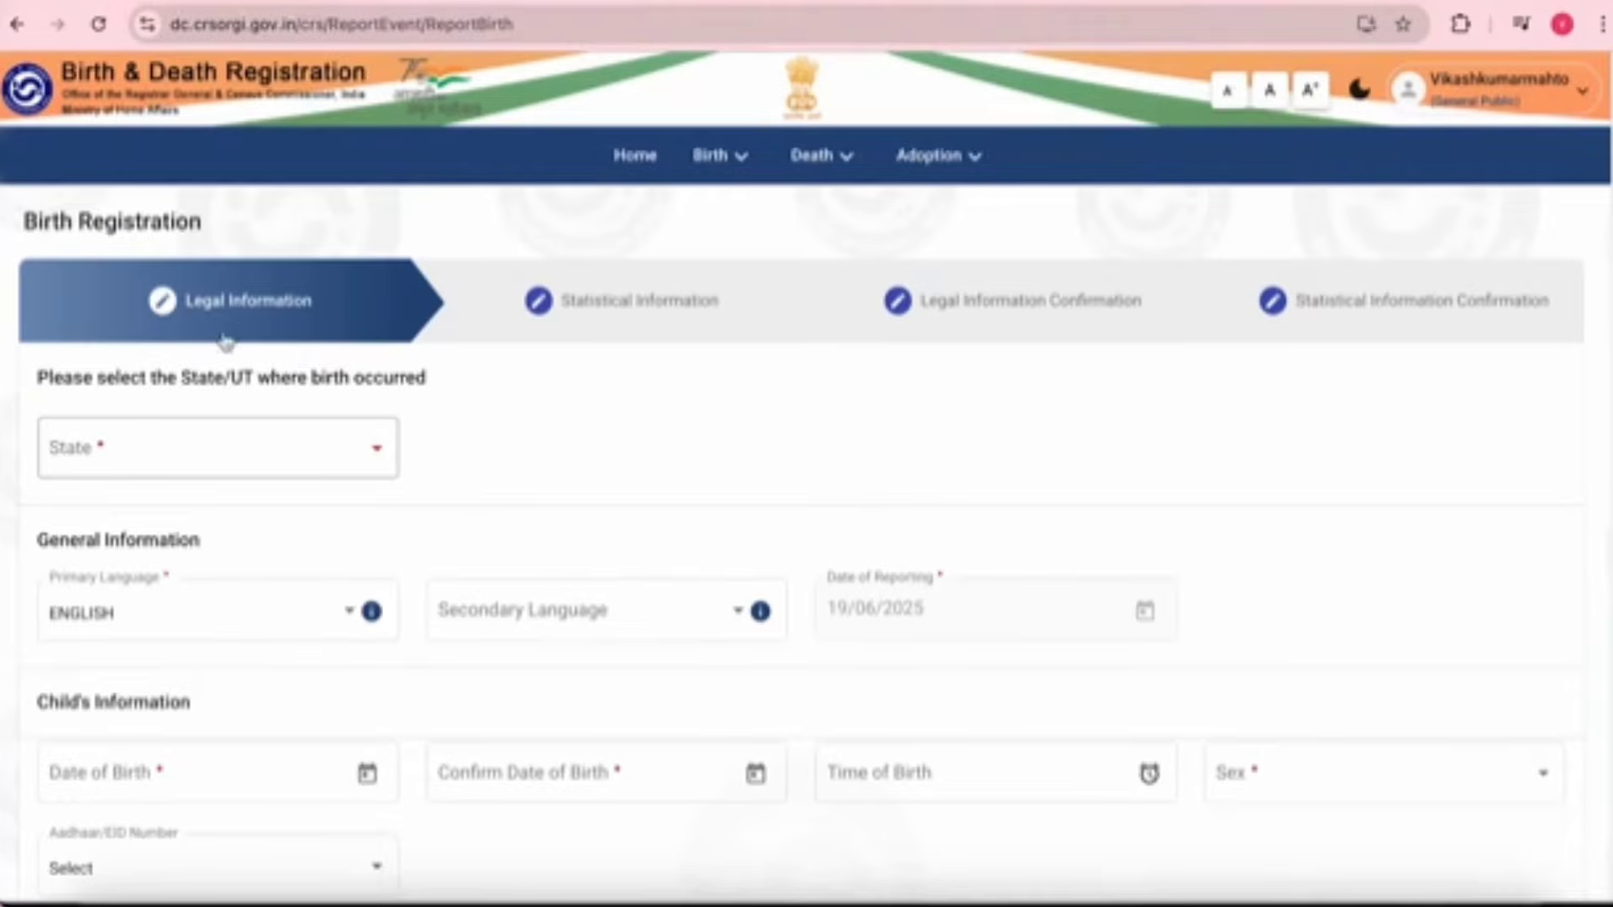
Set the birth state to Bihar, with English as primary and Hindi as secondary language.
left_click(232, 452)
left_click(316, 610)
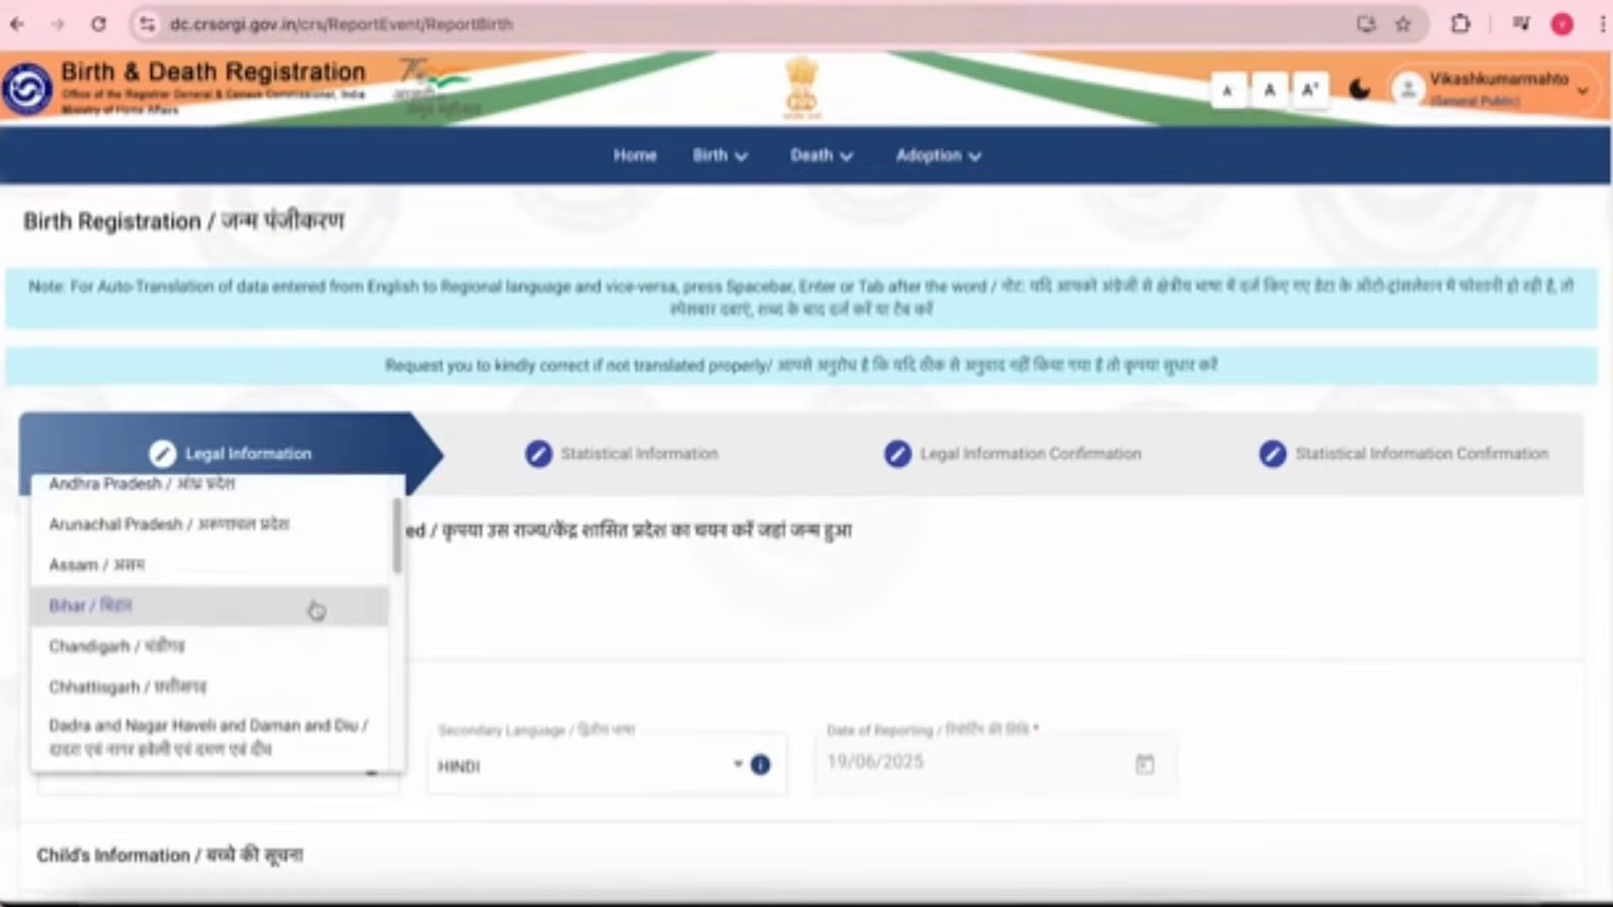
left_click(317, 608)
scroll(445, 580, "down", 4)
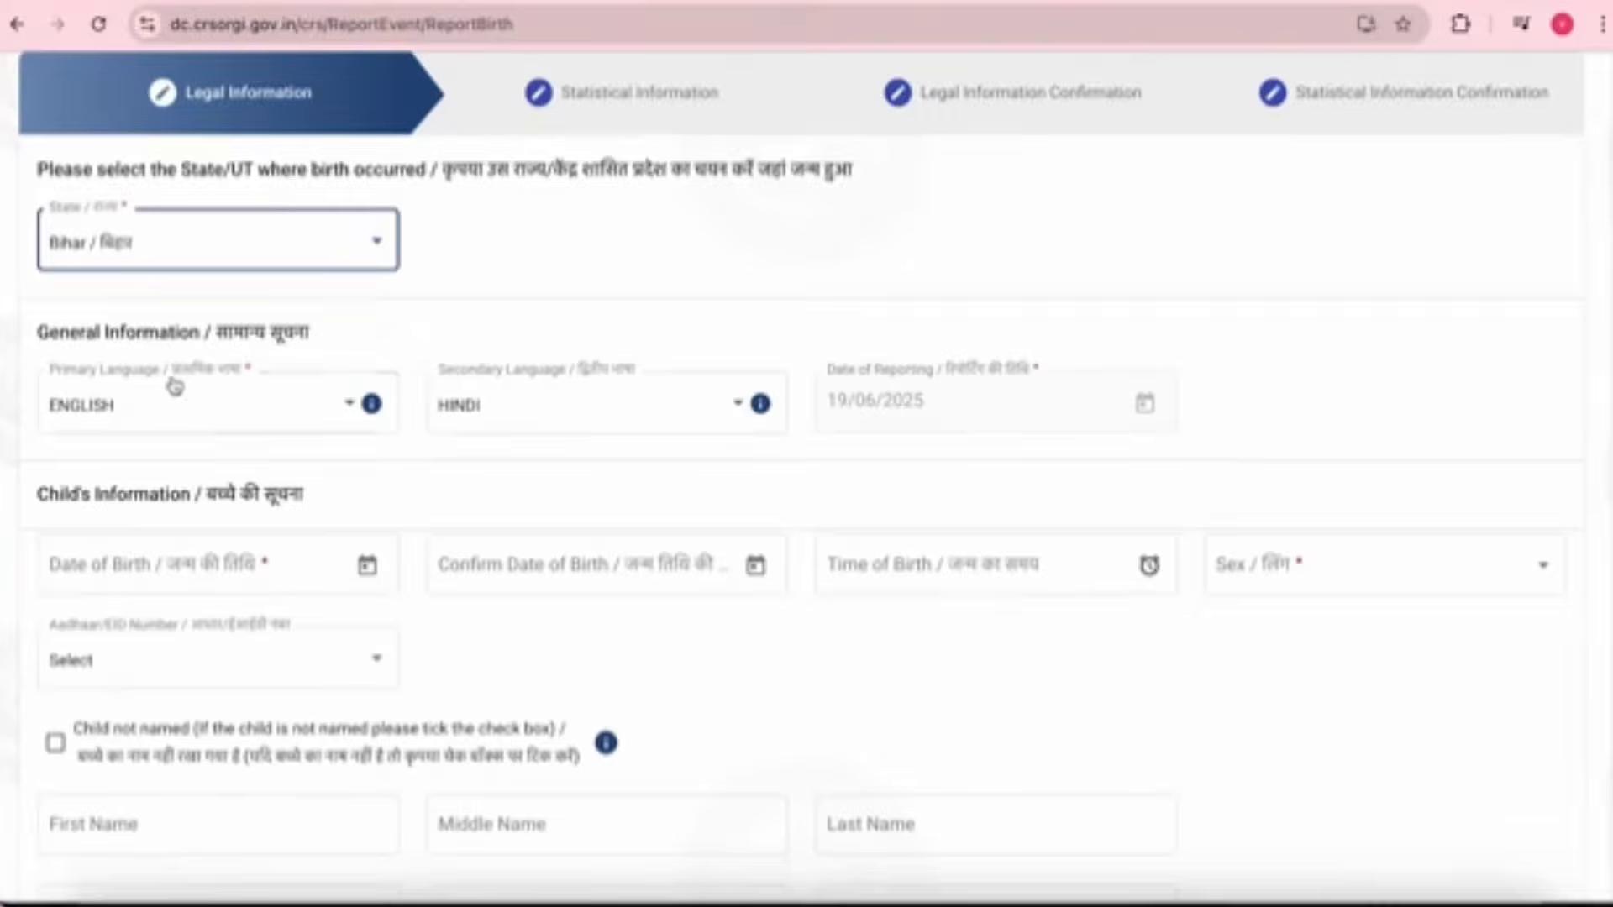
left_click(144, 393)
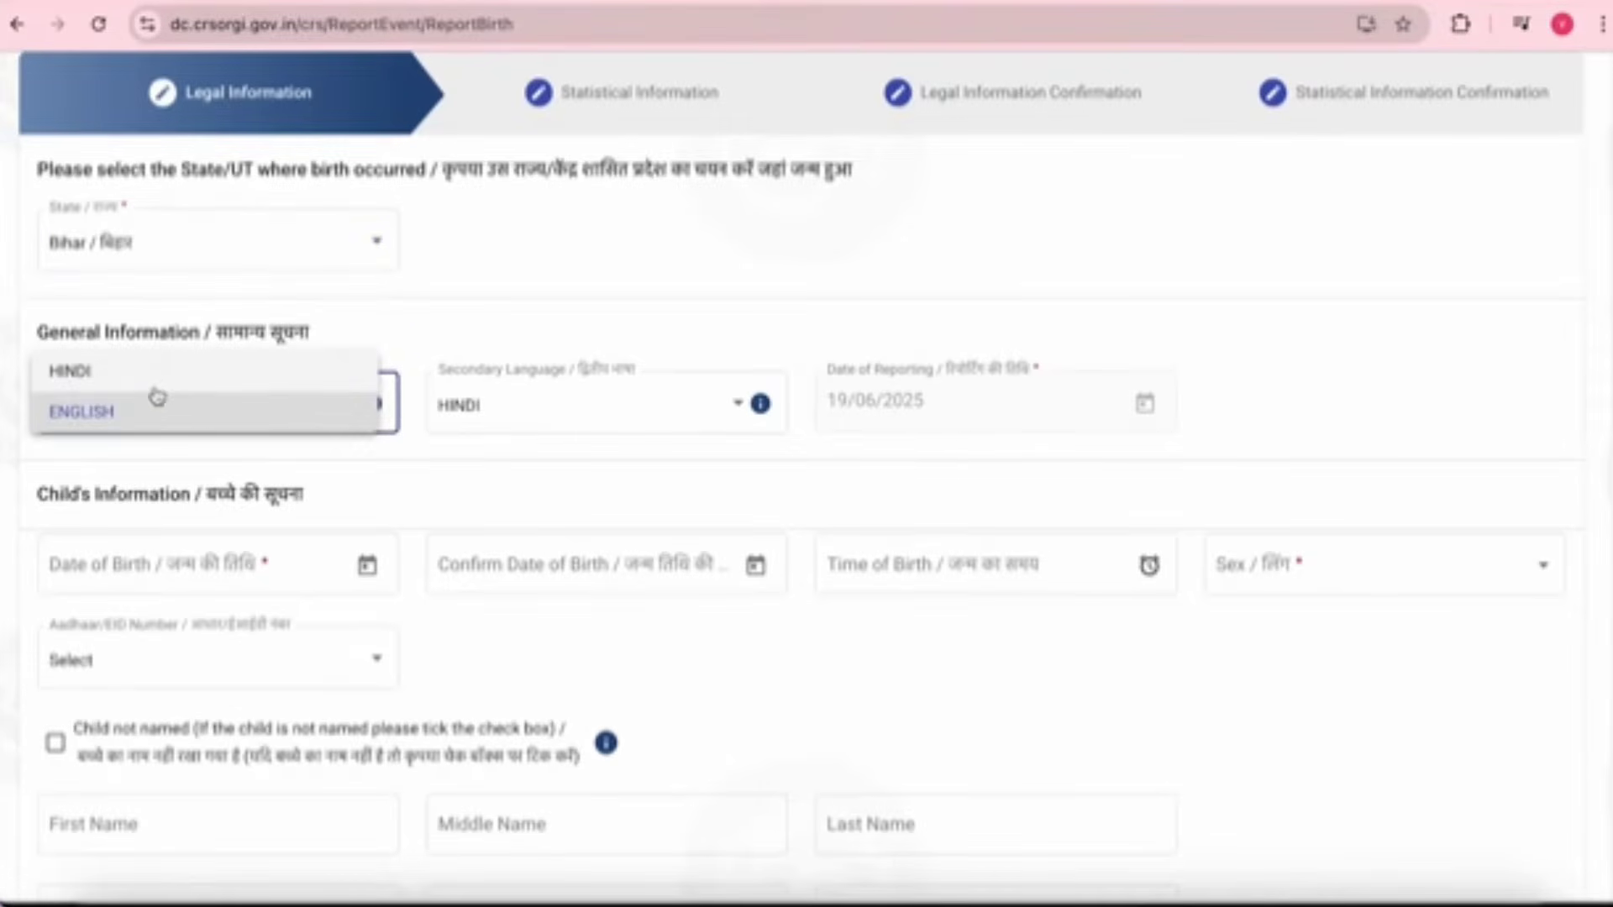
left_click(133, 419)
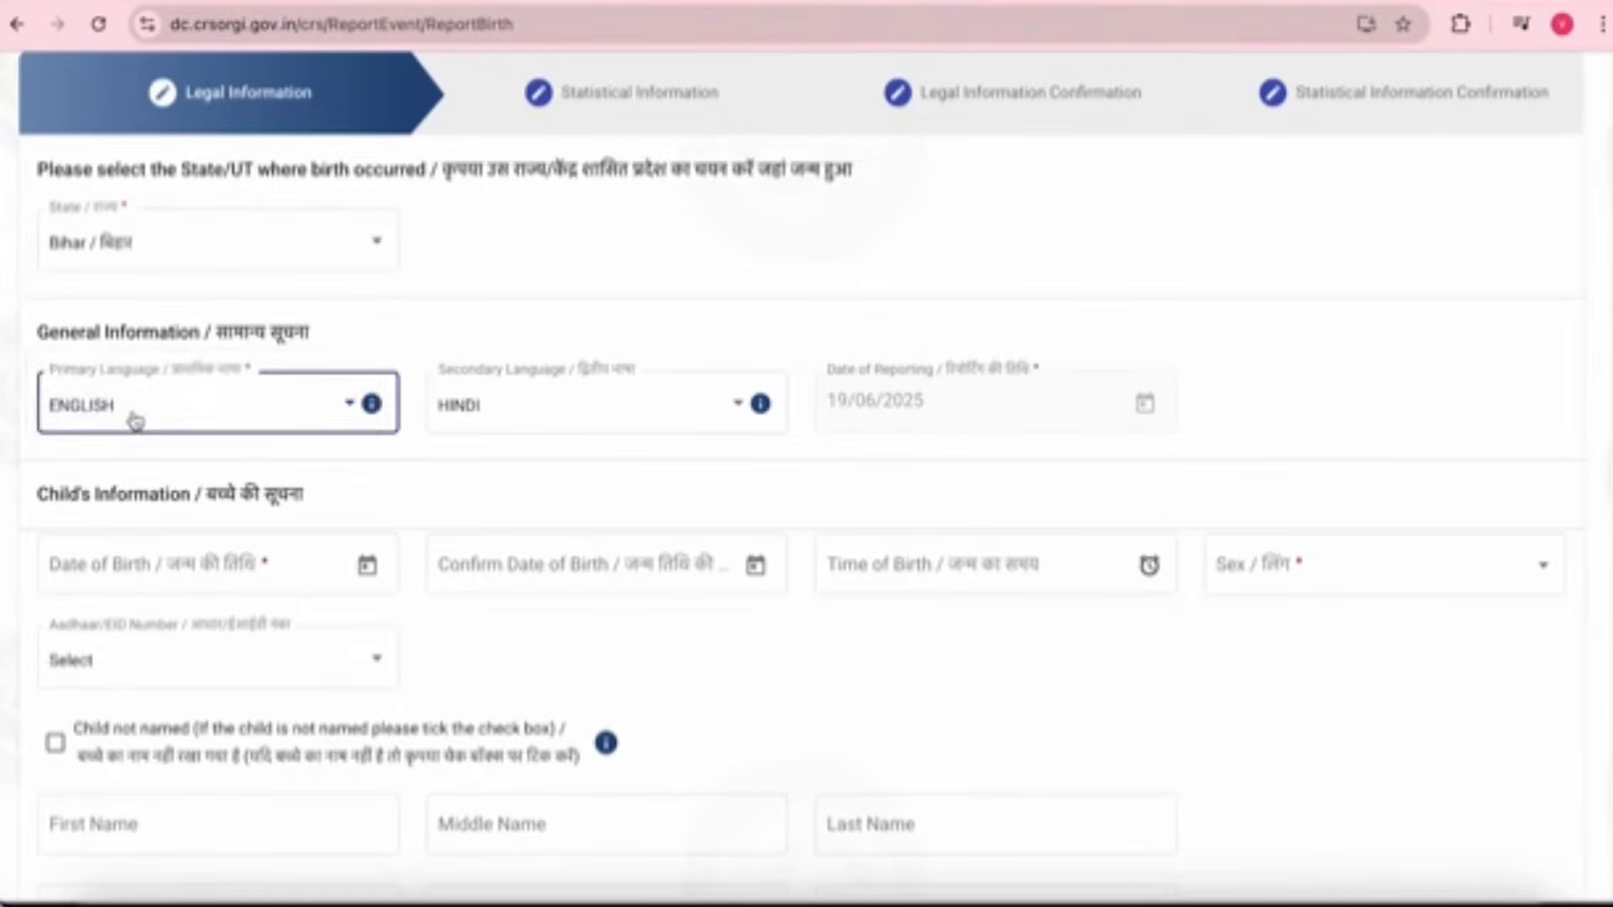
left_click(486, 406)
left_click(494, 420)
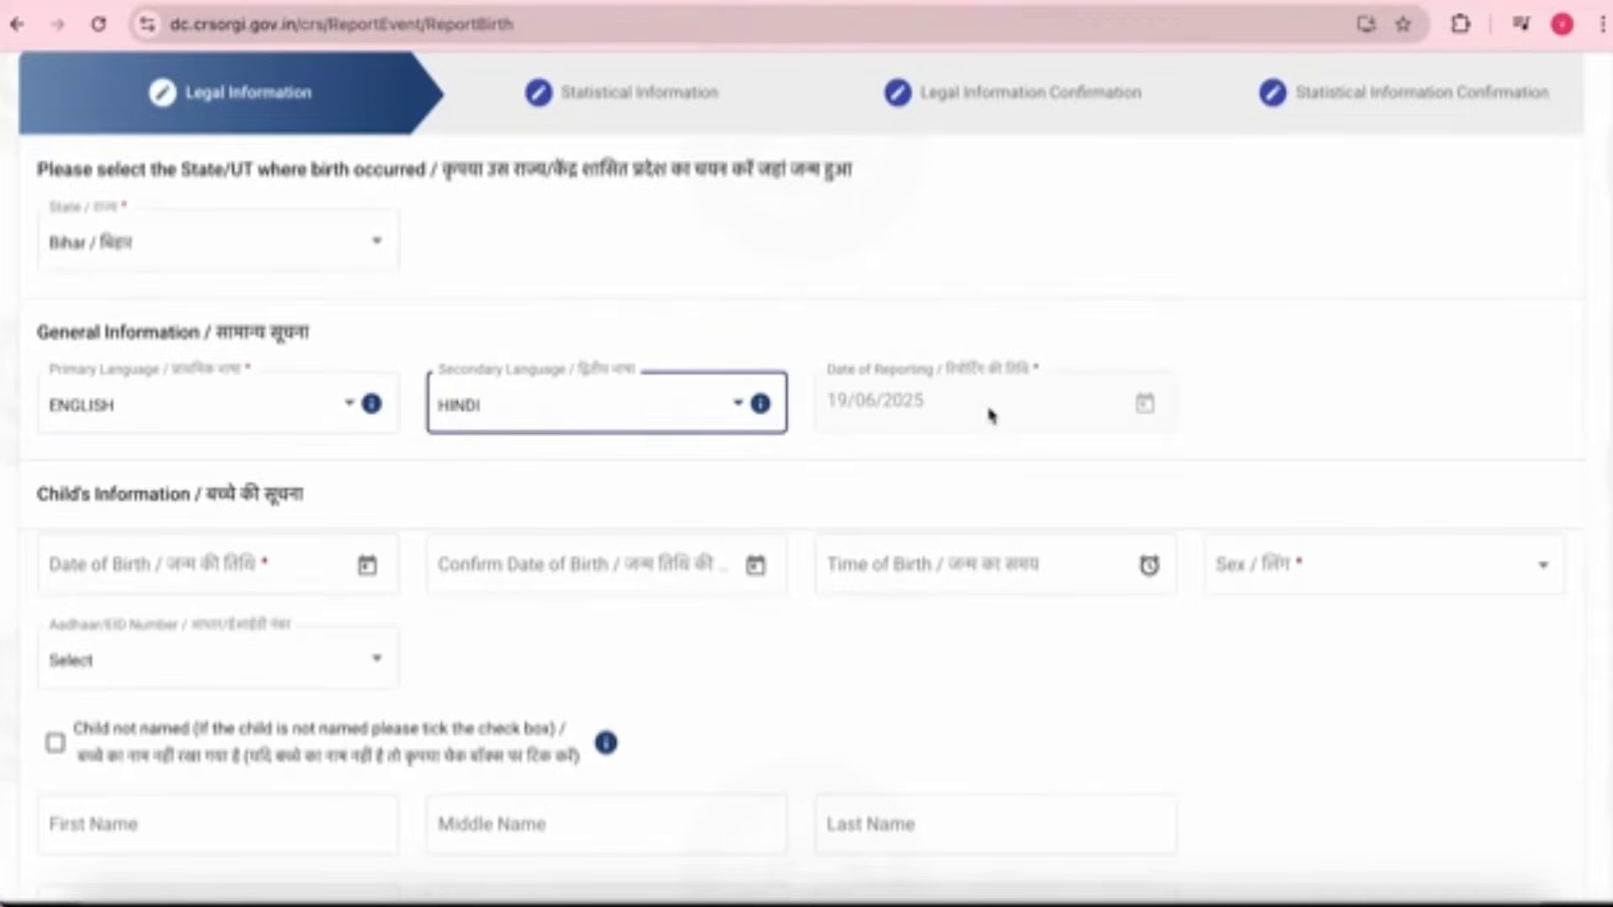
Pick the child's date of birth, confirm it as 11/06/2025, and set birth time 1:00 PM.
double_click(97, 495)
triple_click(98, 496)
triple_click(243, 498)
left_click(463, 491)
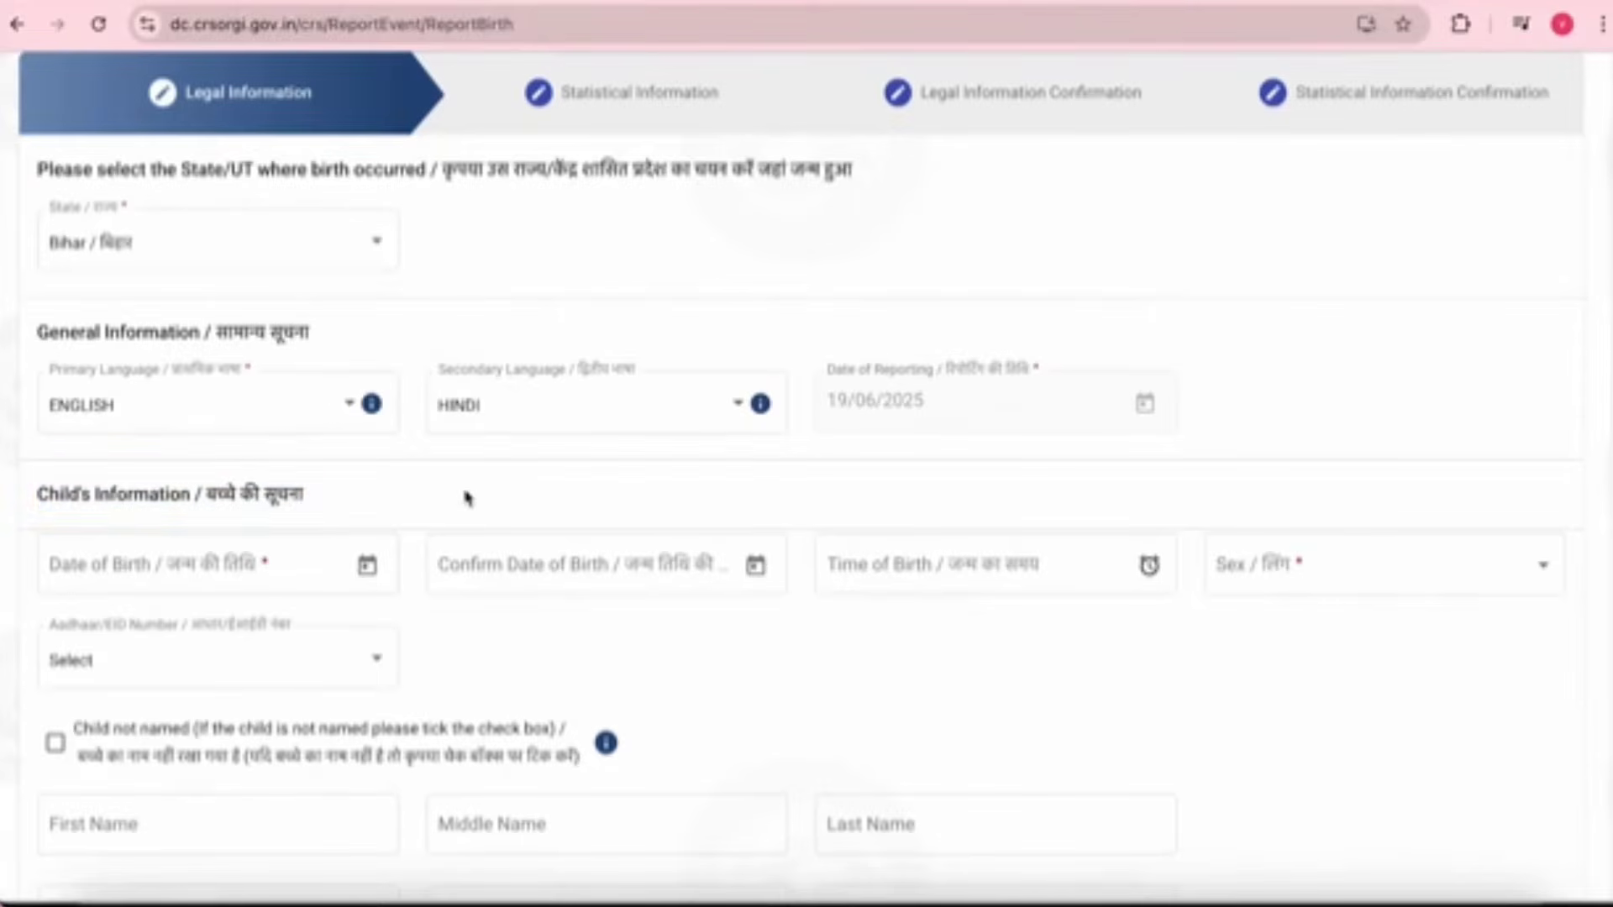
left_click(367, 565)
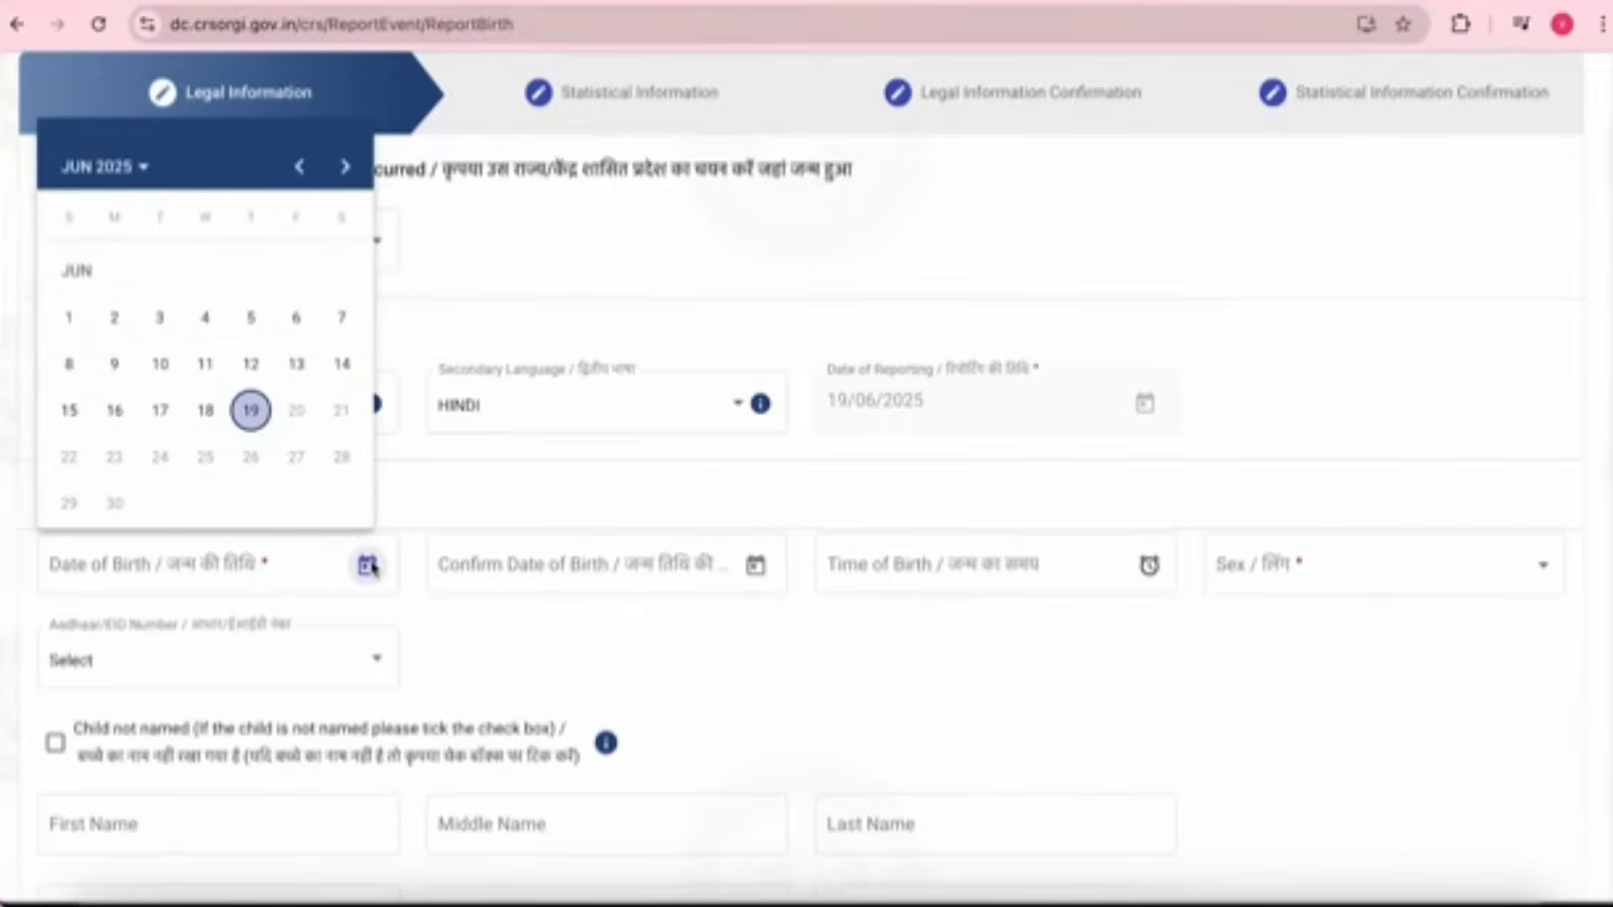
left_click(250, 363)
left_click(756, 564)
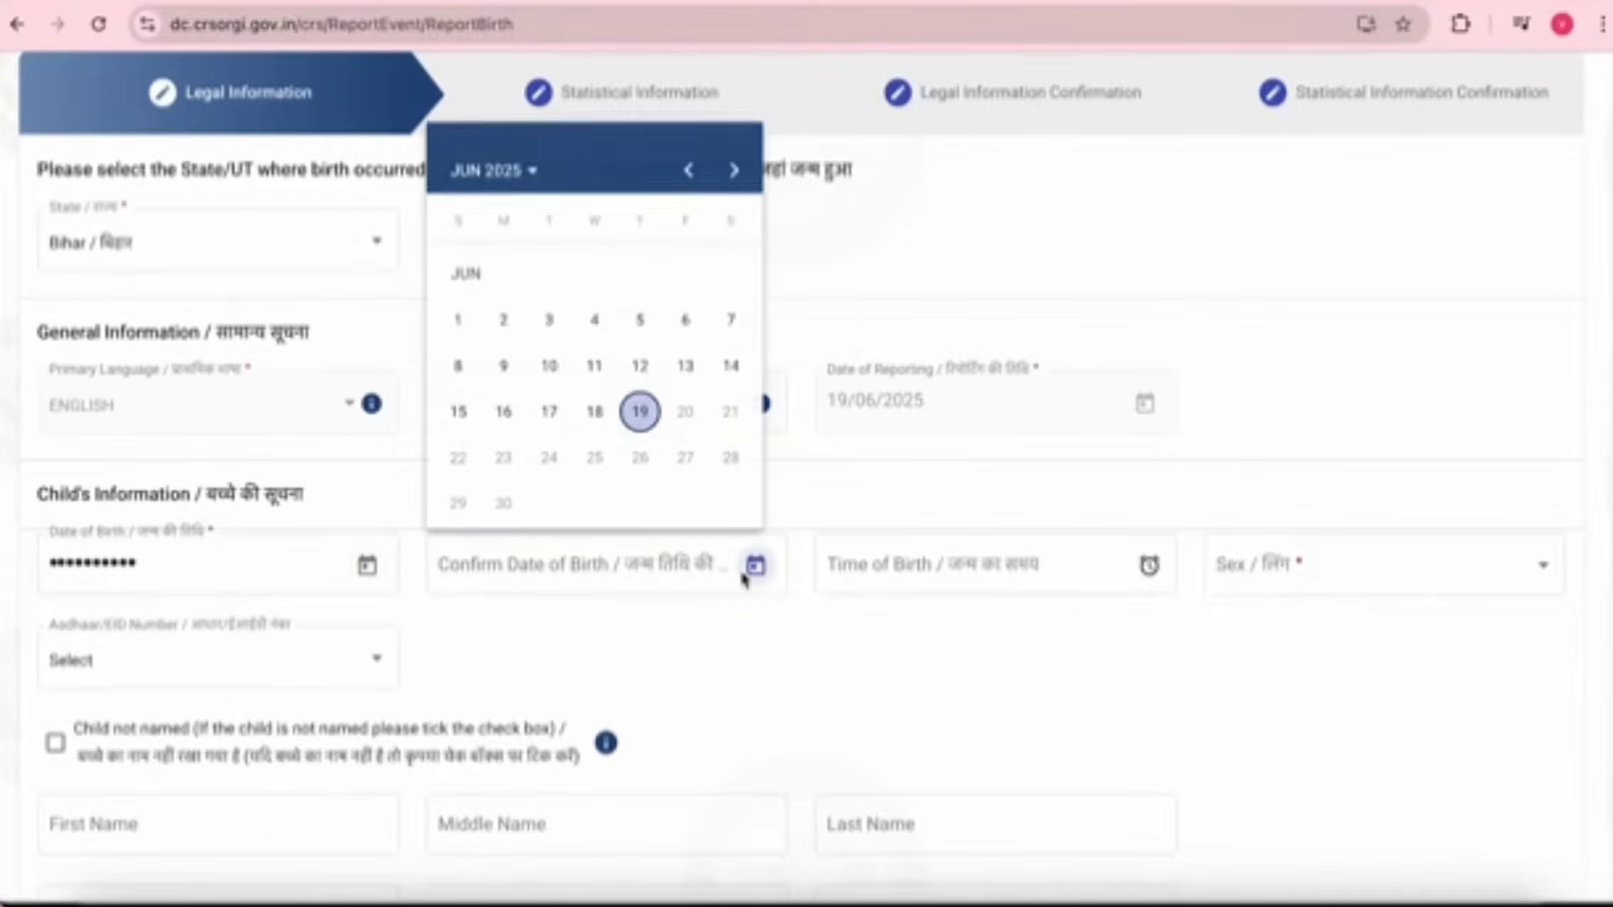
left_click(594, 364)
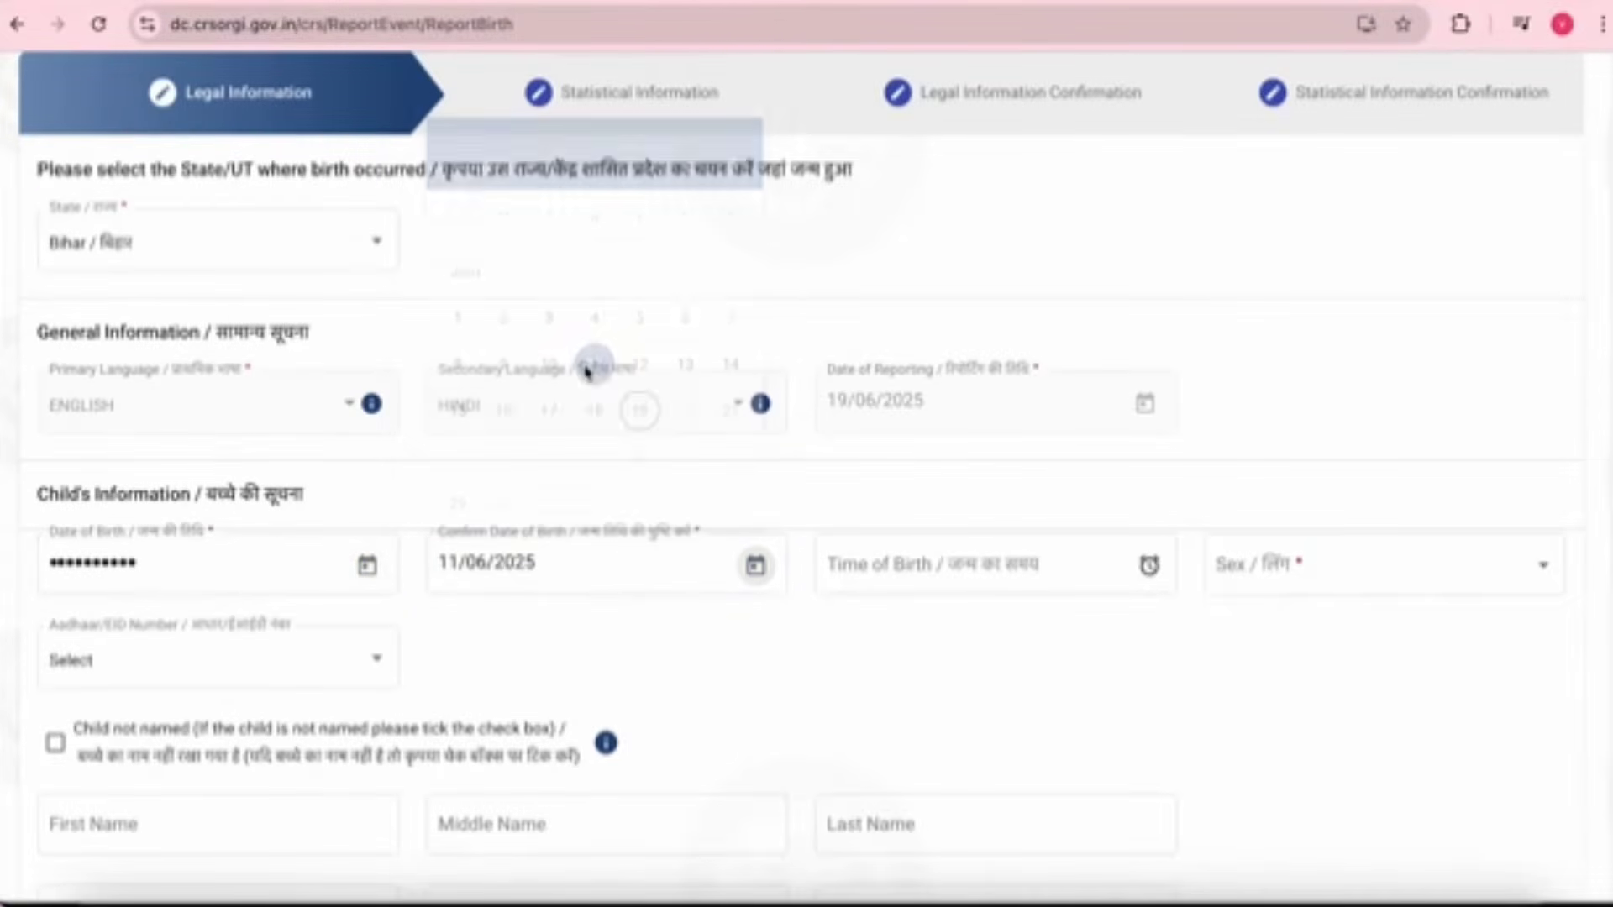
left_click(970, 573)
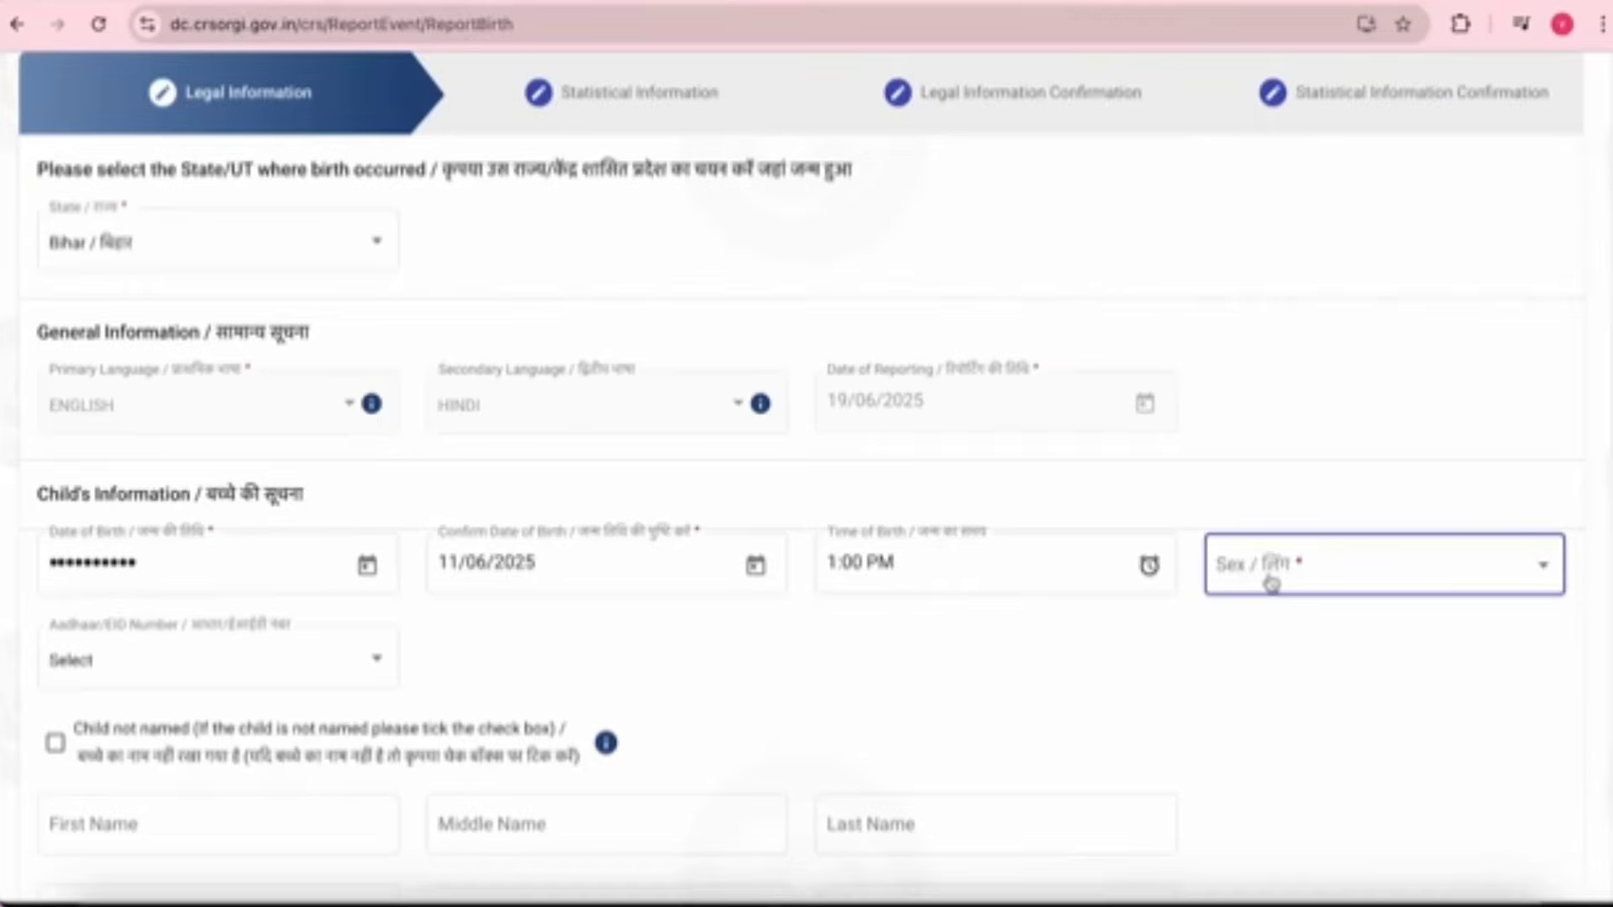
Set the child's sex to Male, leaving the Aadhaar/EID type unselected.
left_click(1282, 581)
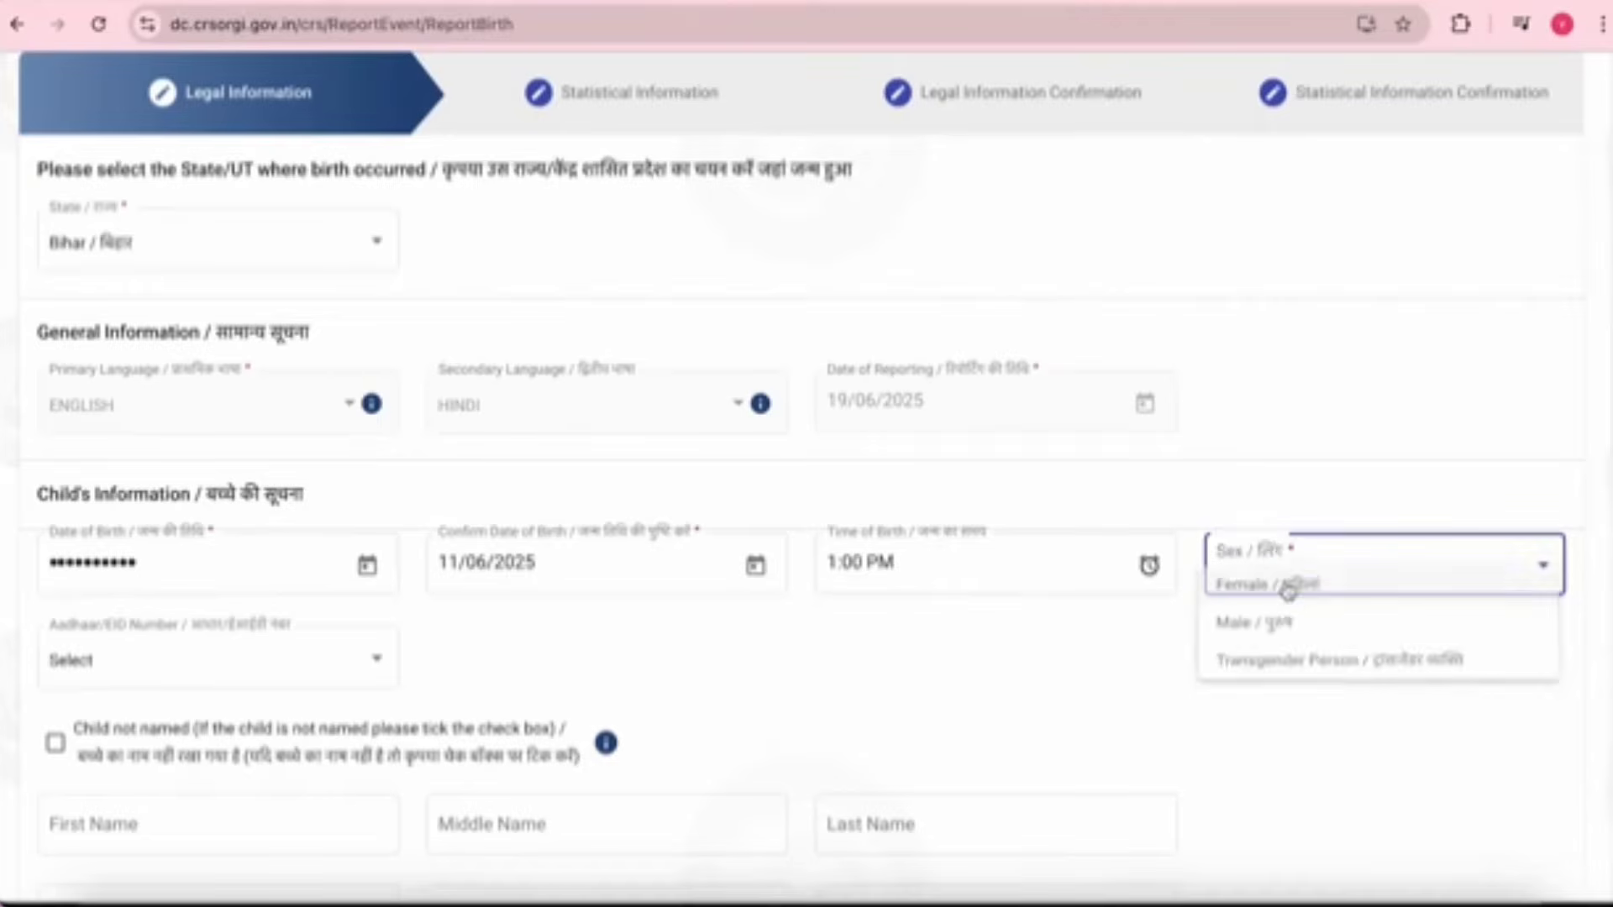
left_click(1301, 620)
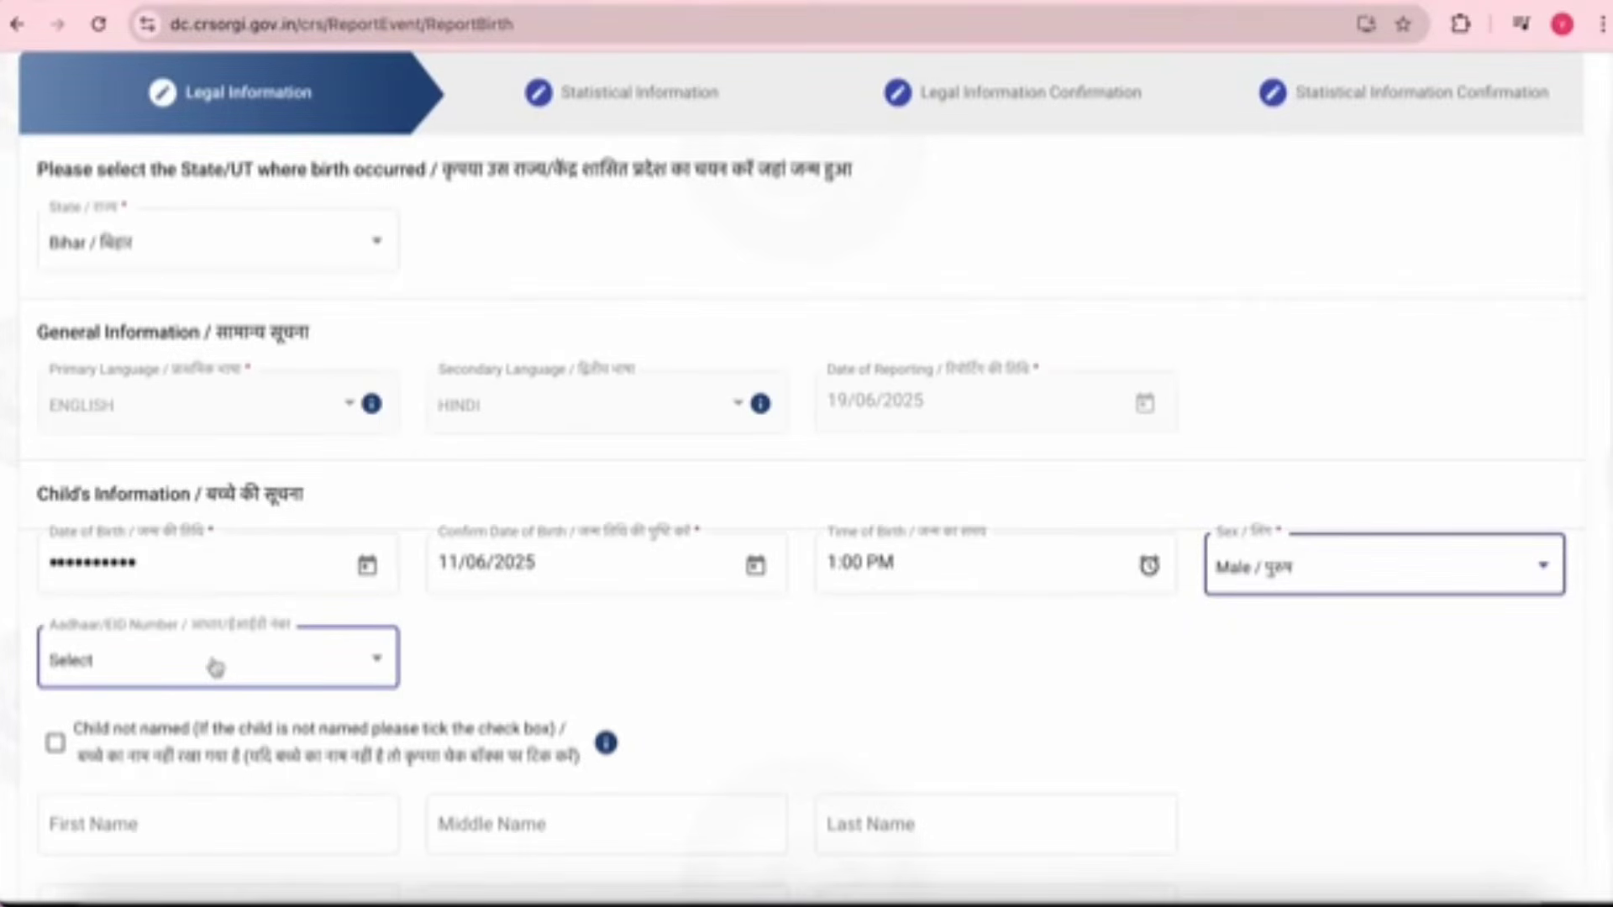
left_click(216, 668)
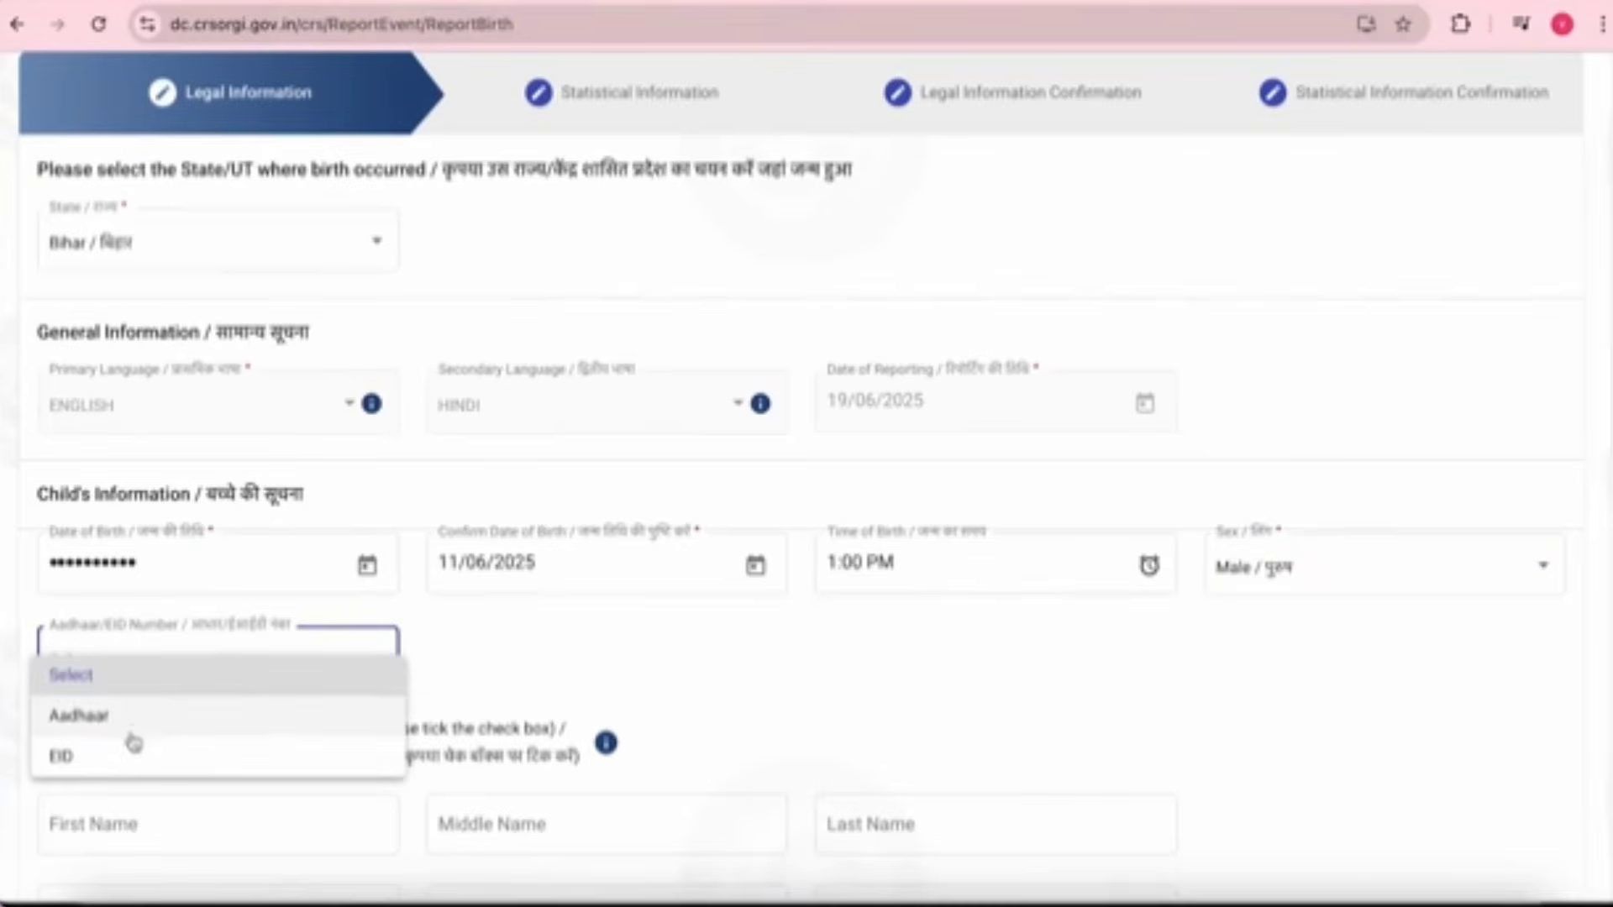
left_click(513, 656)
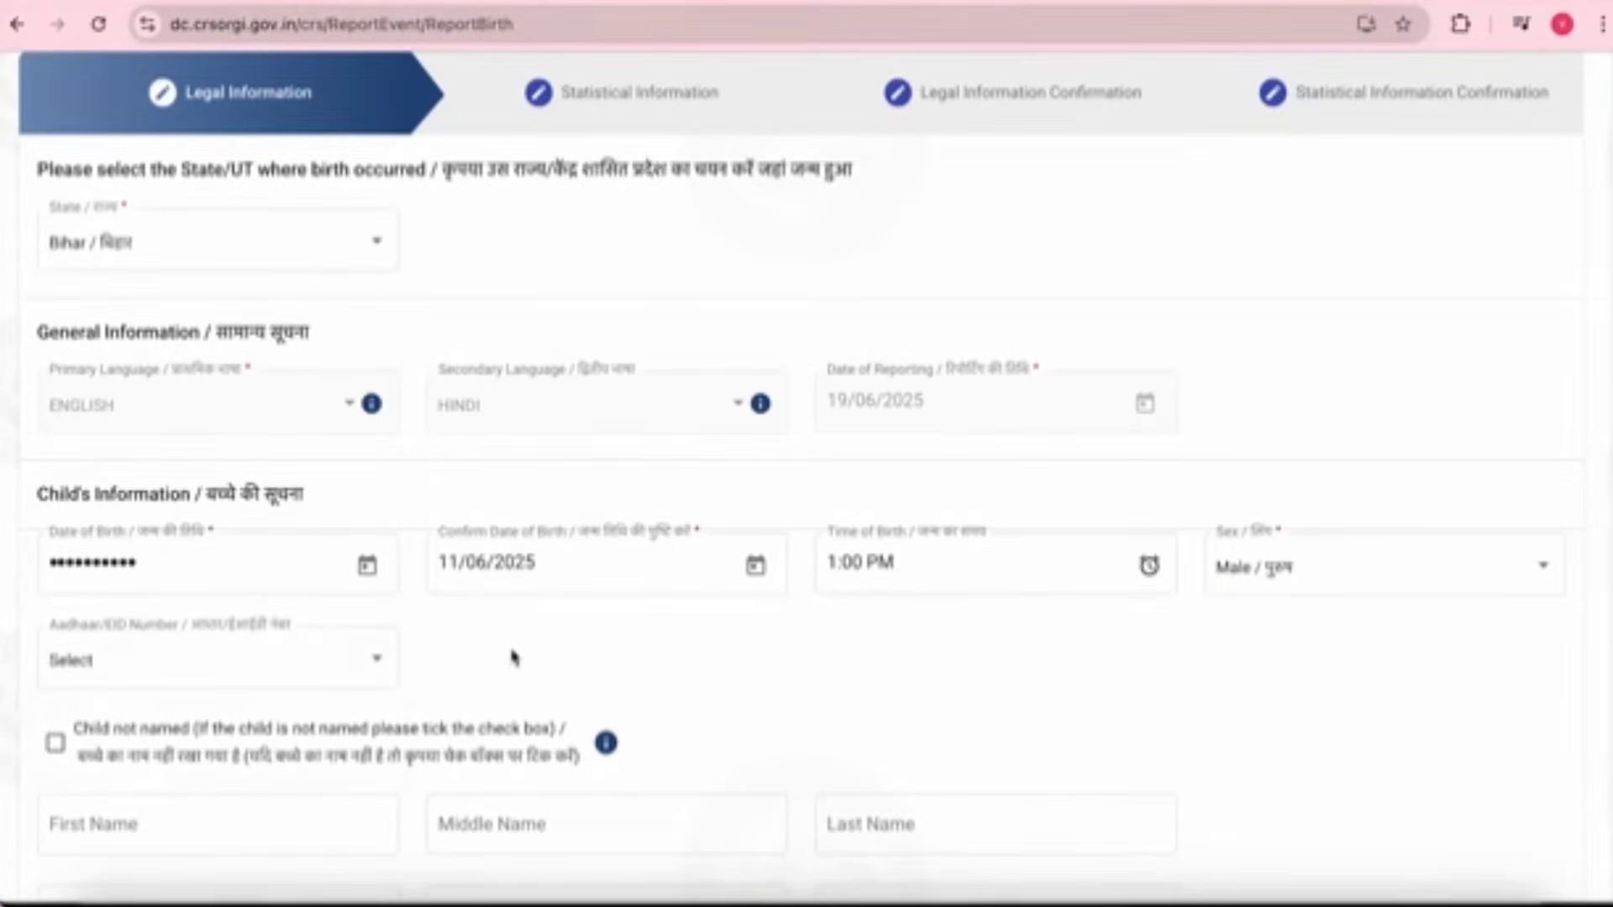
Tick and then untick 'Child not named' so the child name fields appear.
scroll(515, 656, "down", 7)
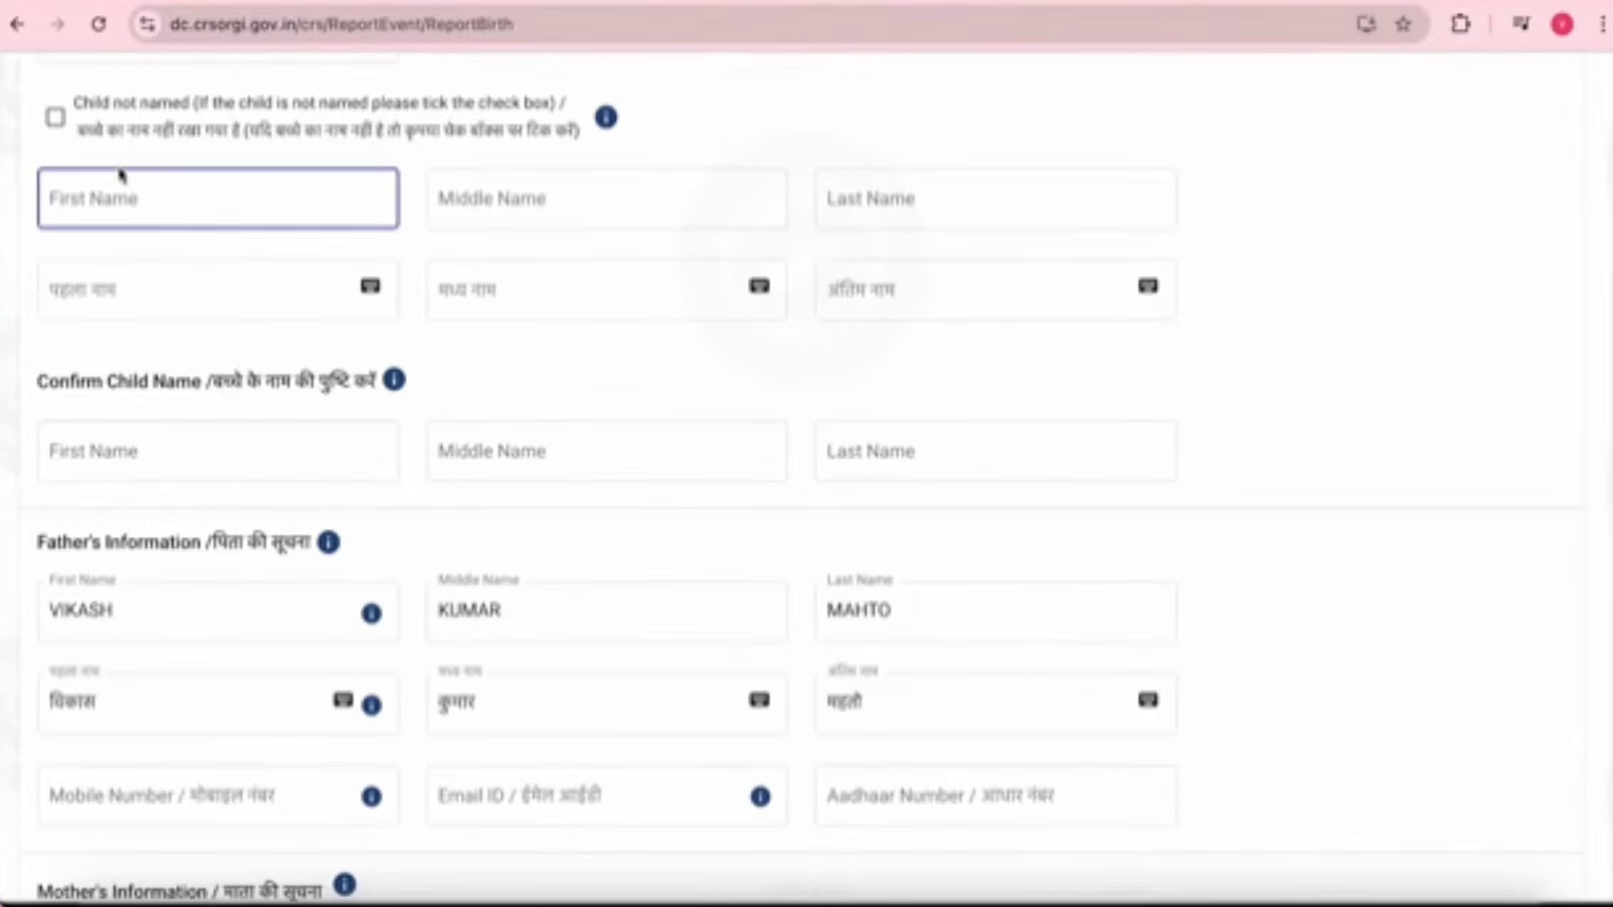
left_click(55, 117)
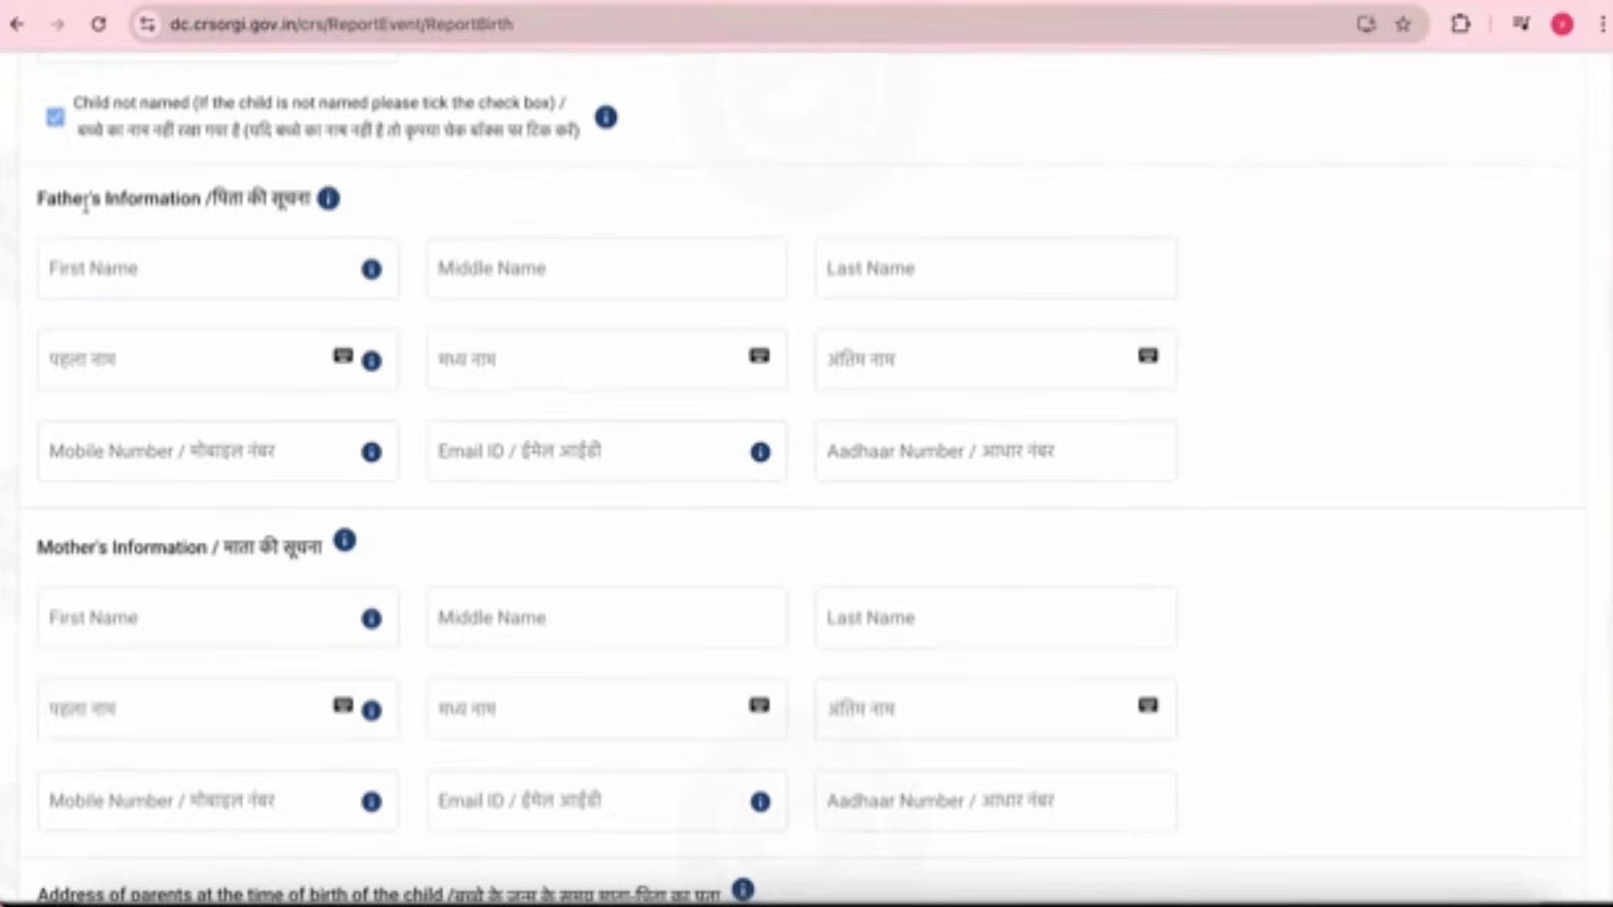
left_click(630, 475)
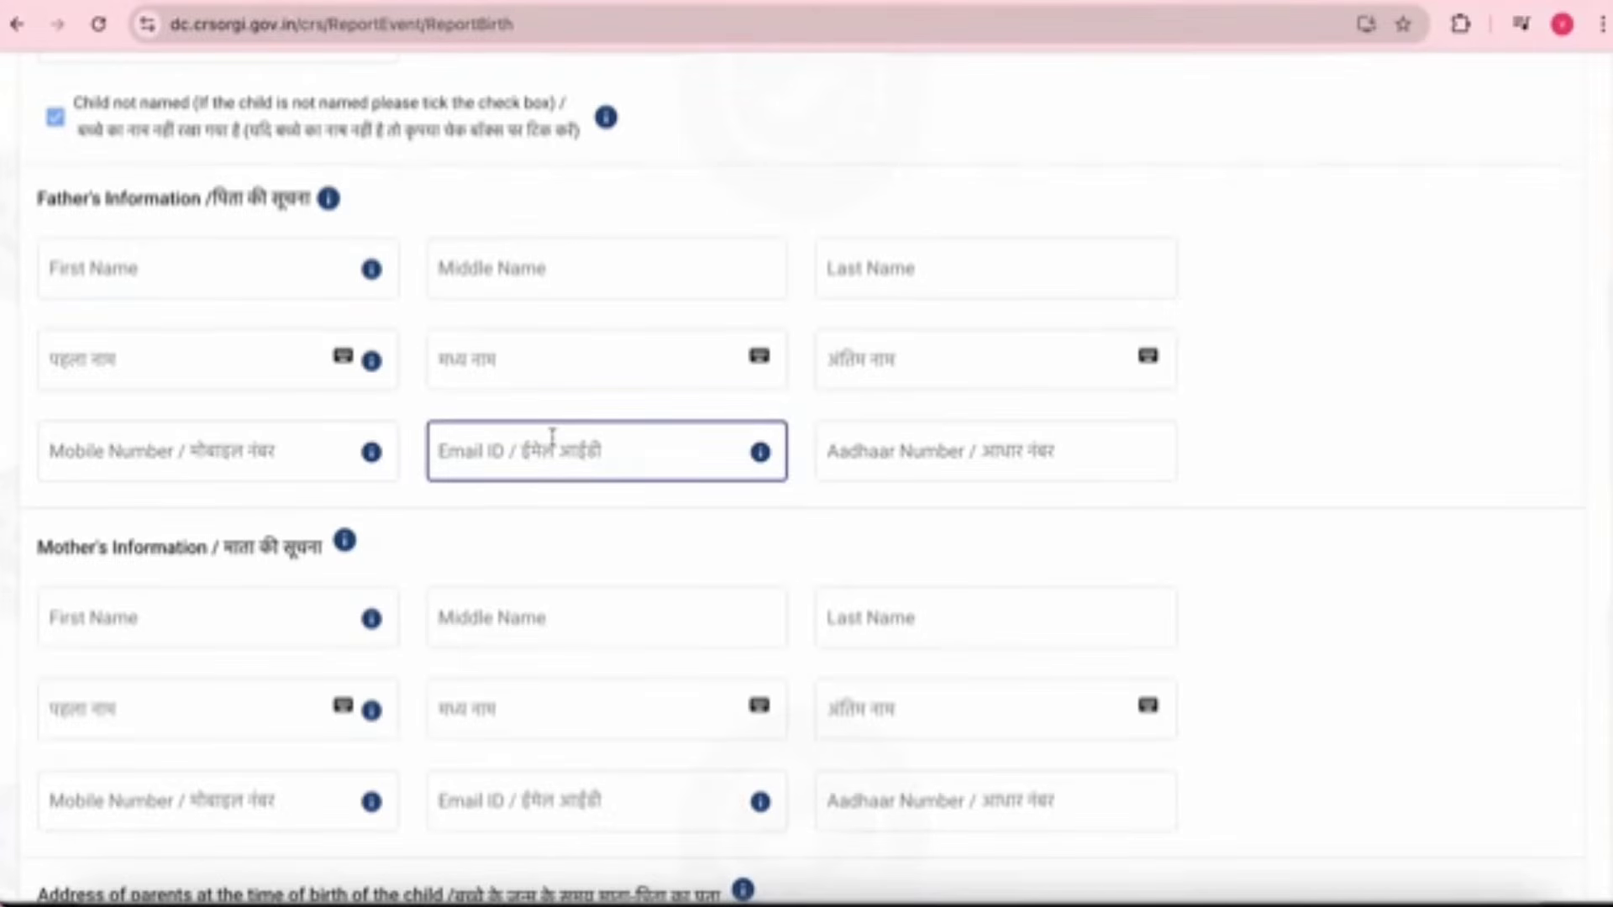
left_click(55, 116)
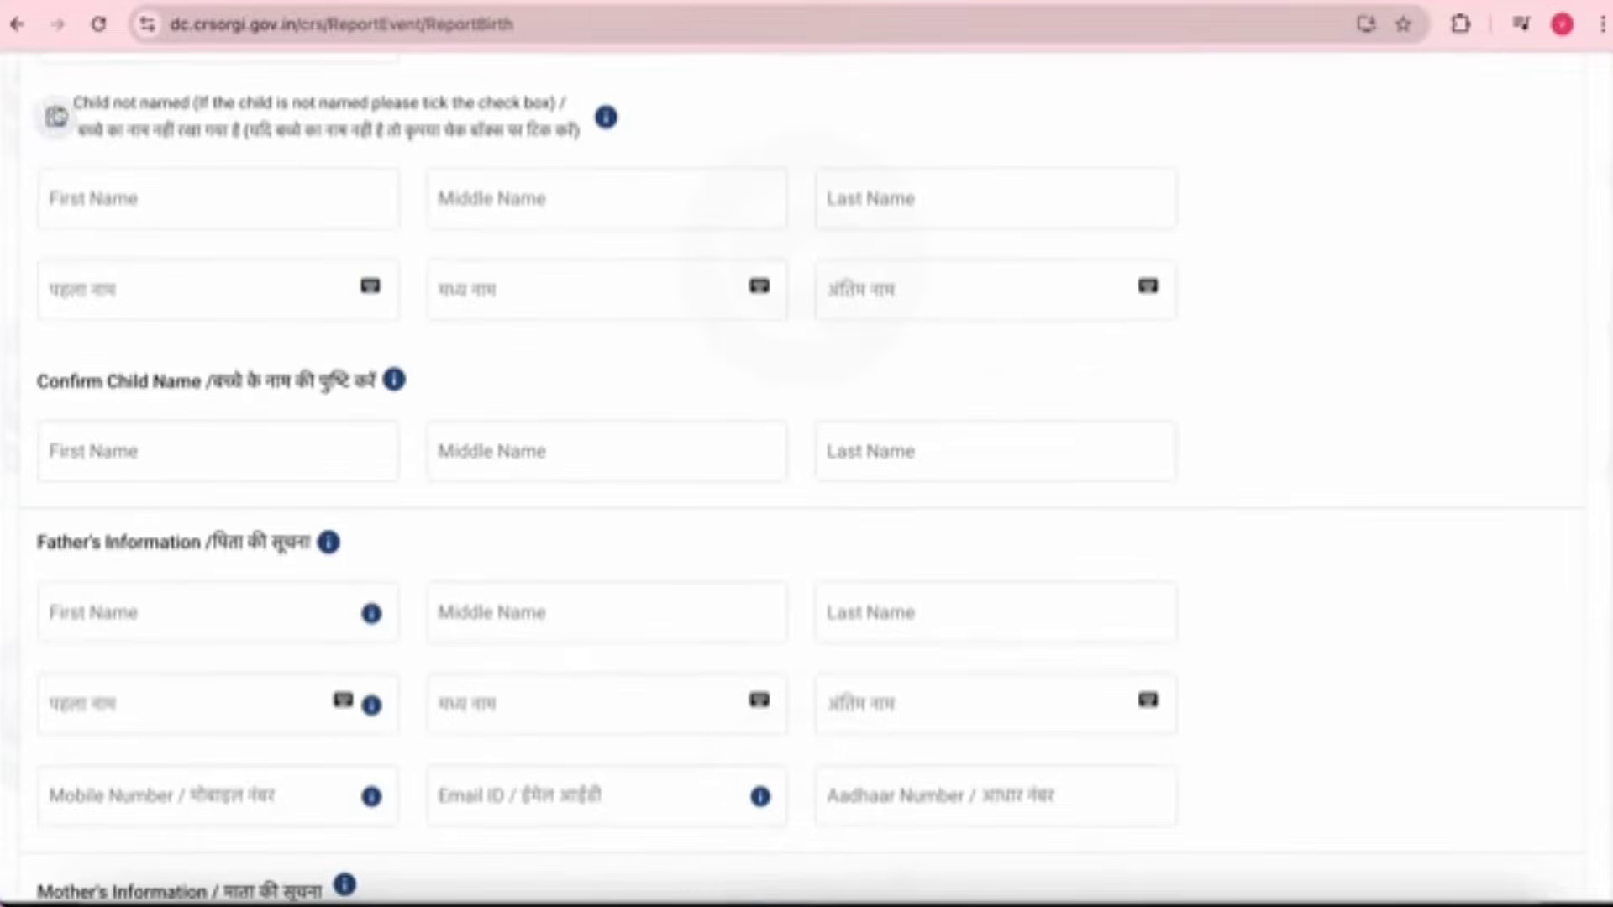
Enter the child's first name in English and Hindi, and begin the confirm first name with 'V'.
left_click(102, 186)
left_click(155, 266)
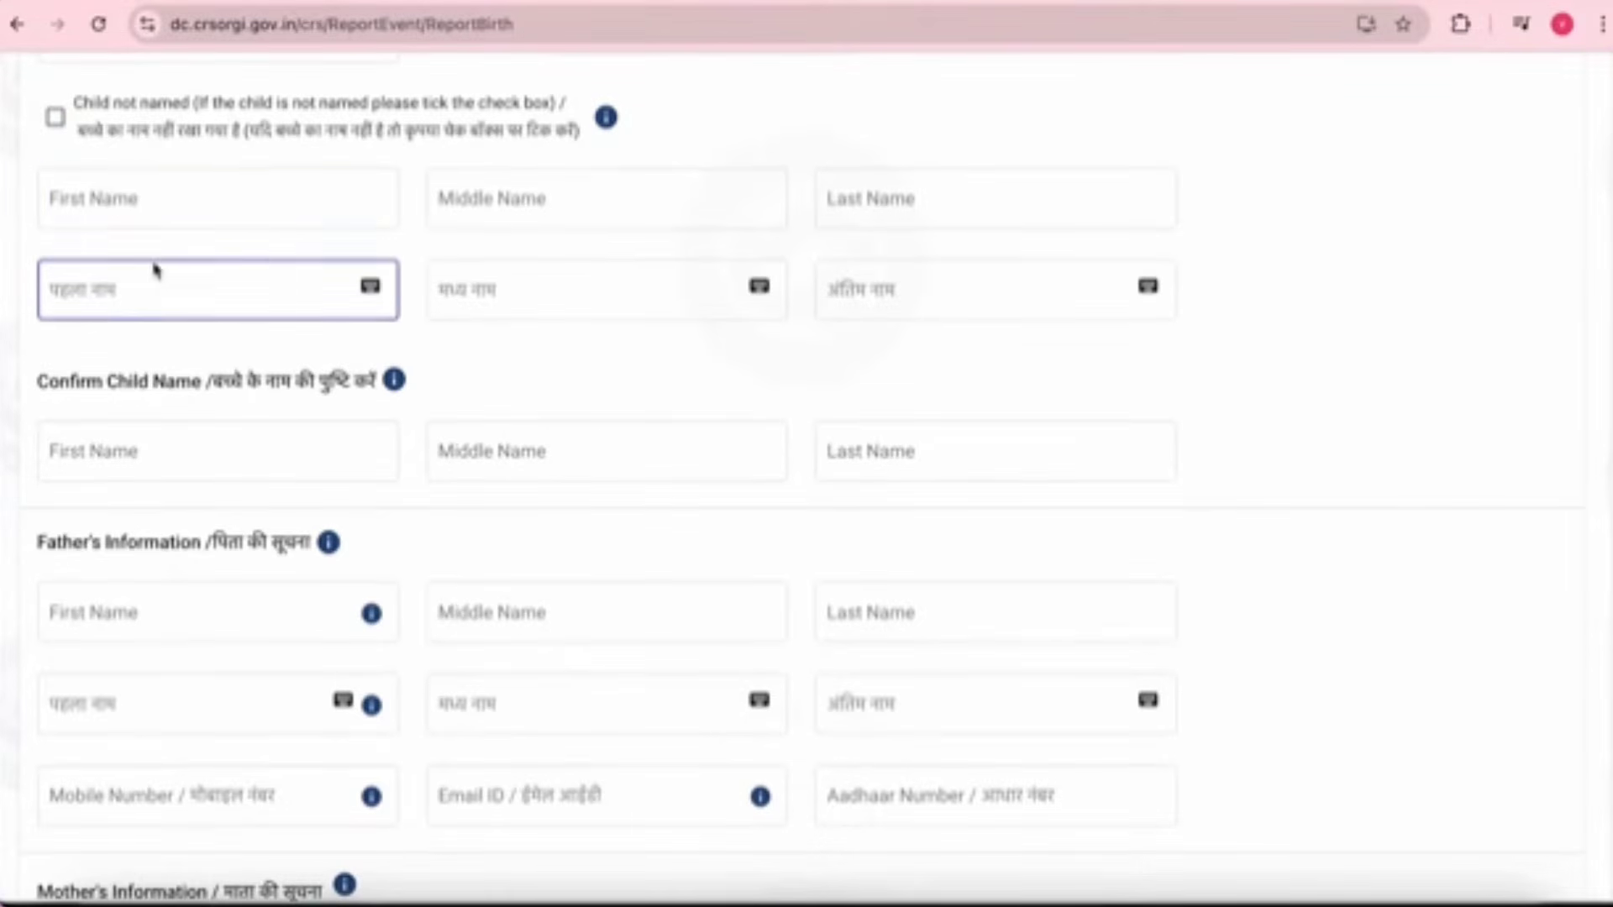
left_click(183, 204)
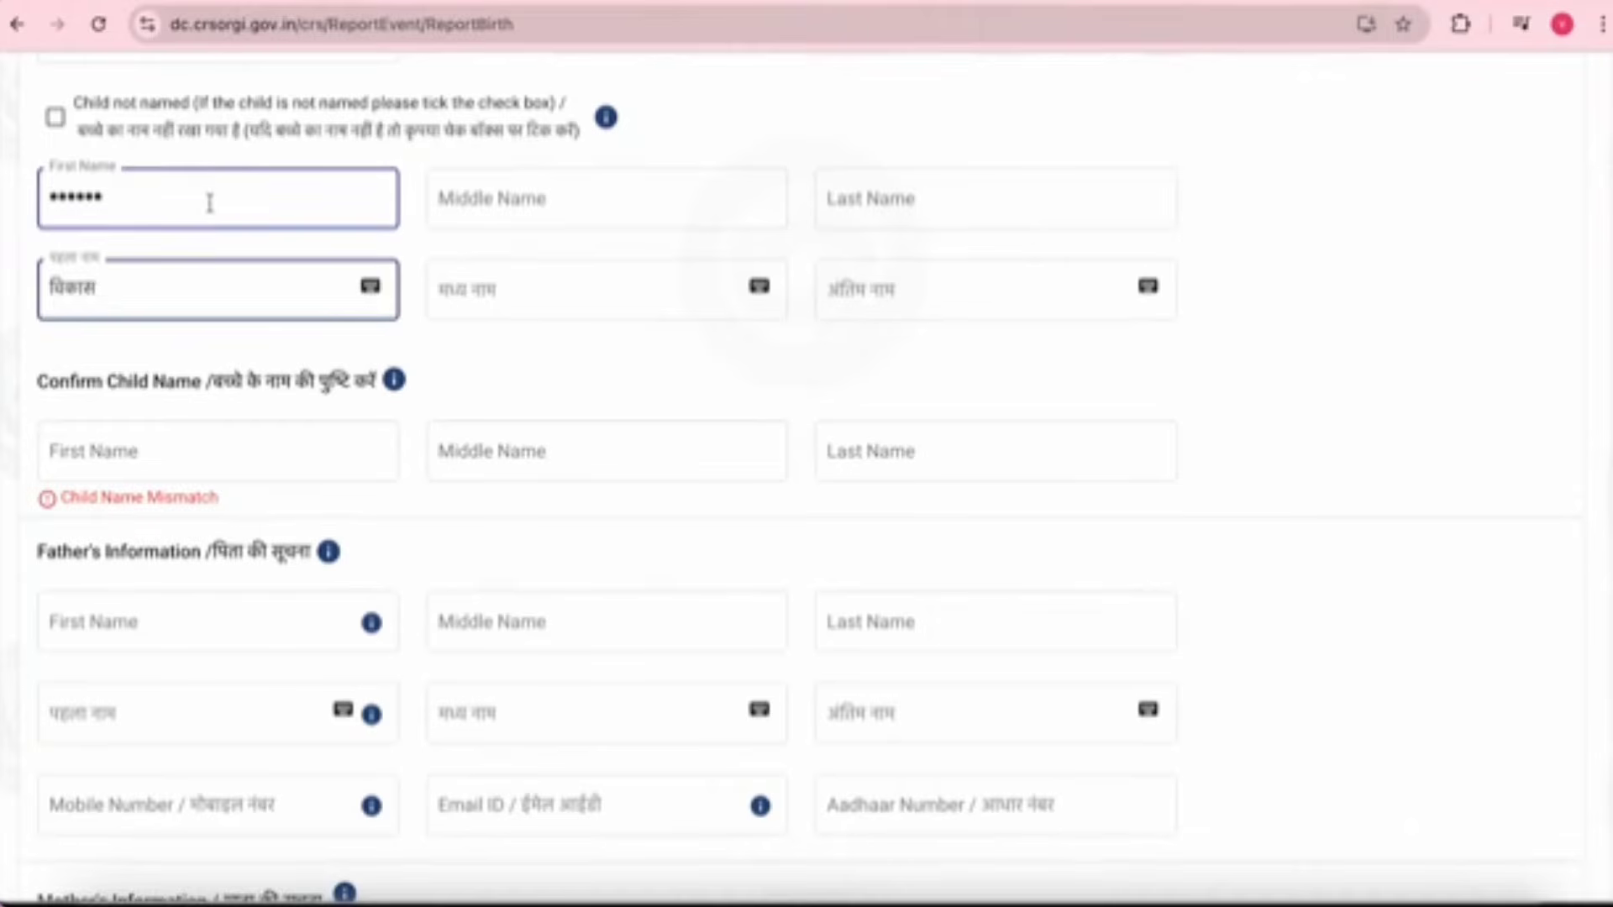
left_click(210, 202)
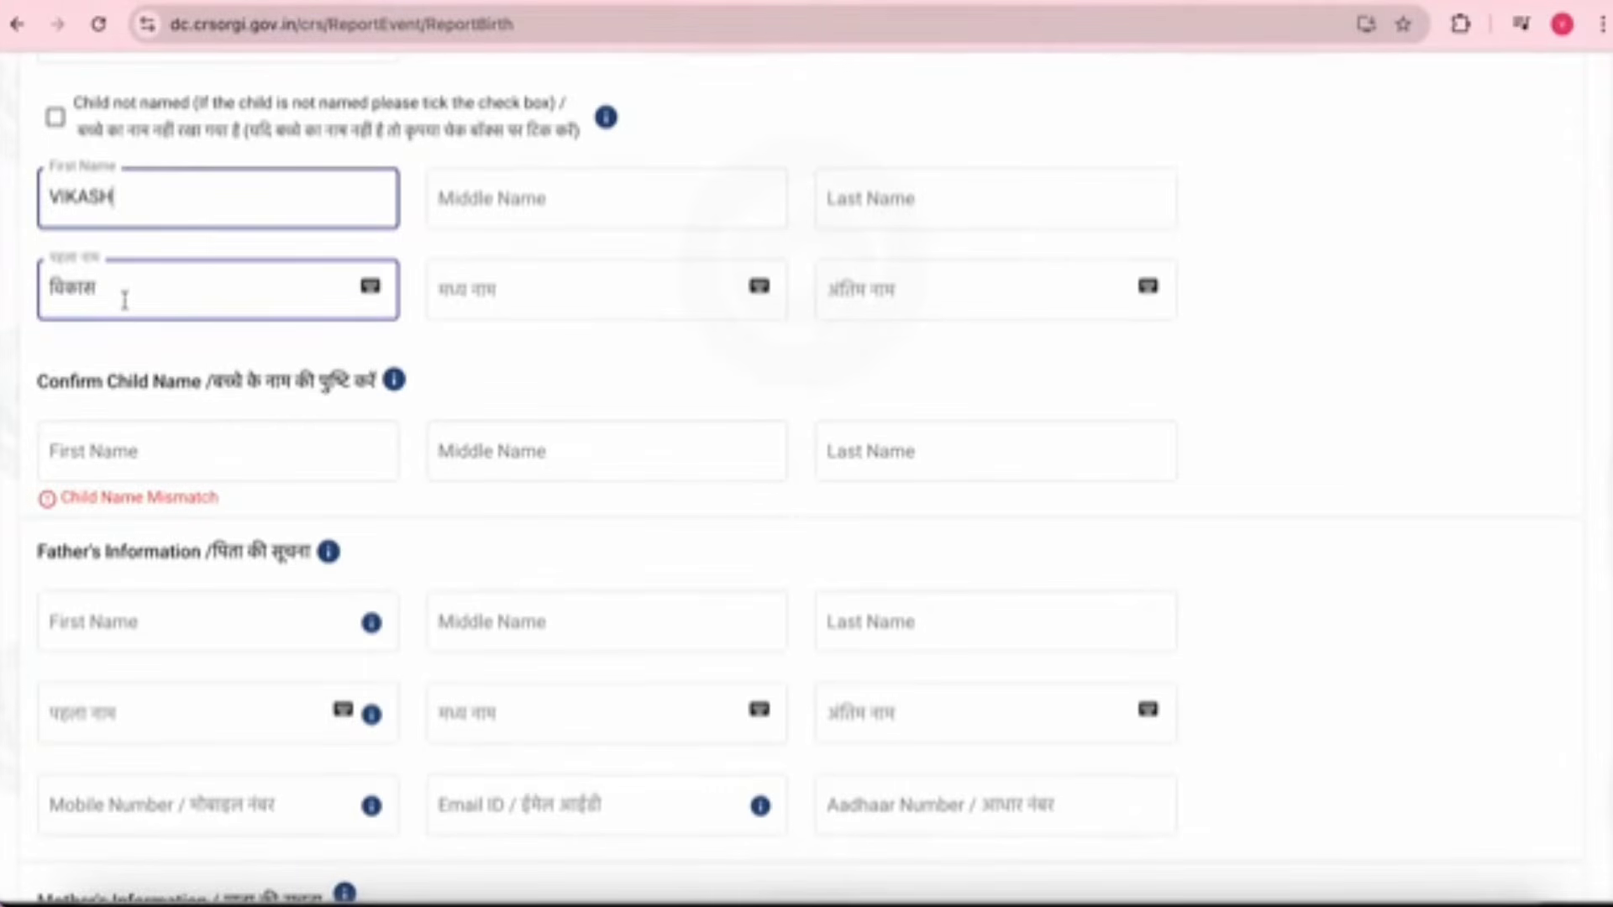
left_click(374, 296)
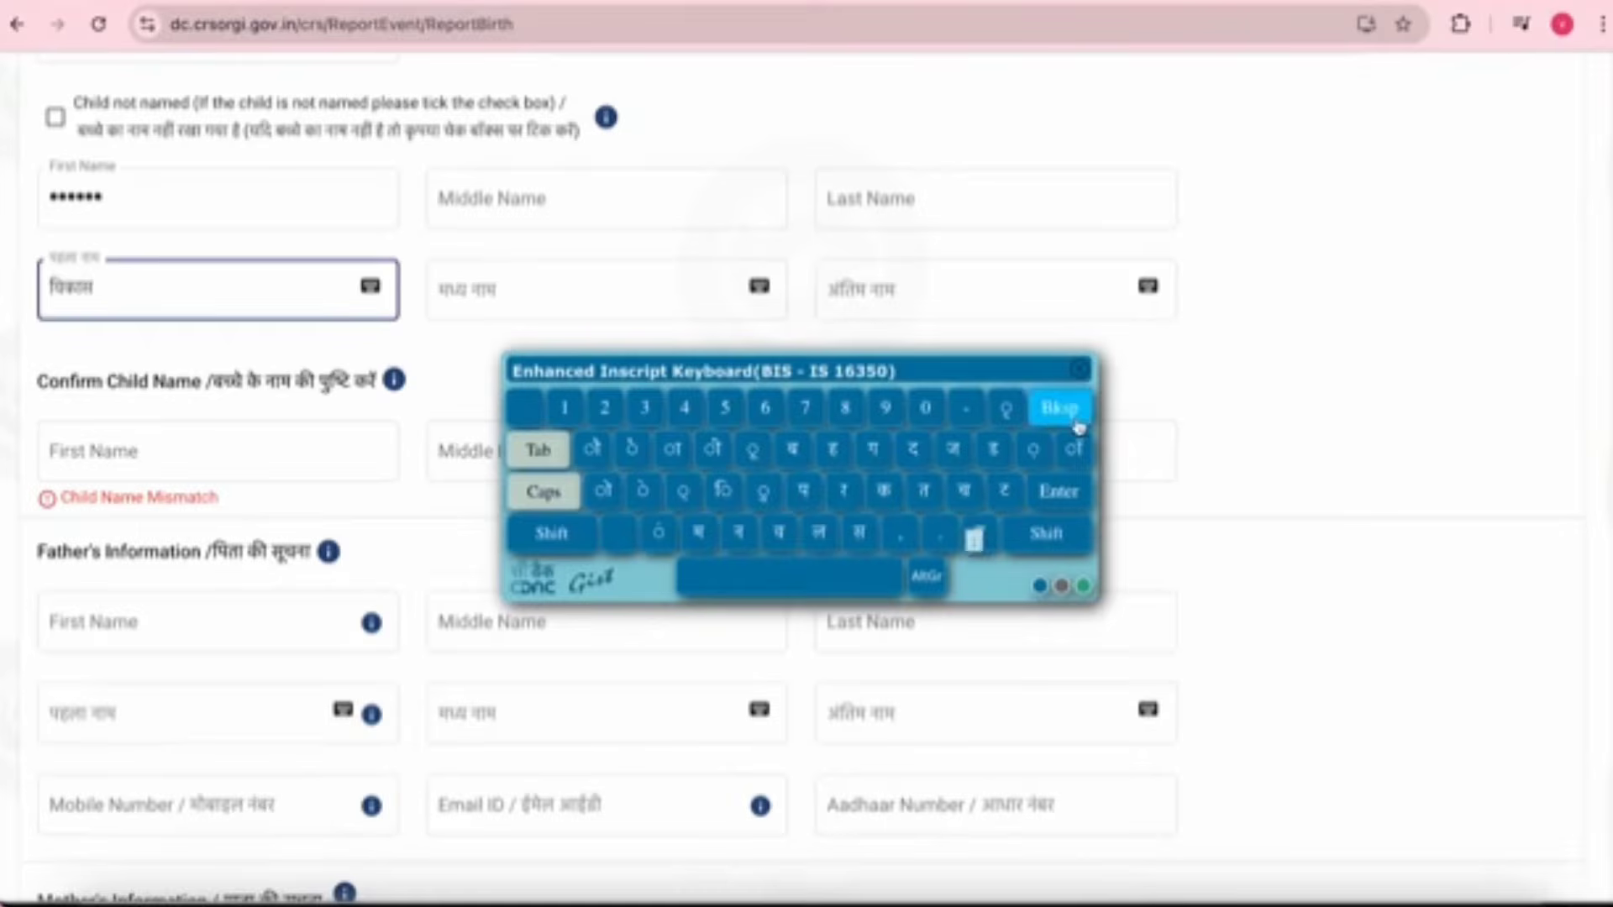
left_click(1079, 370)
left_click(382, 470)
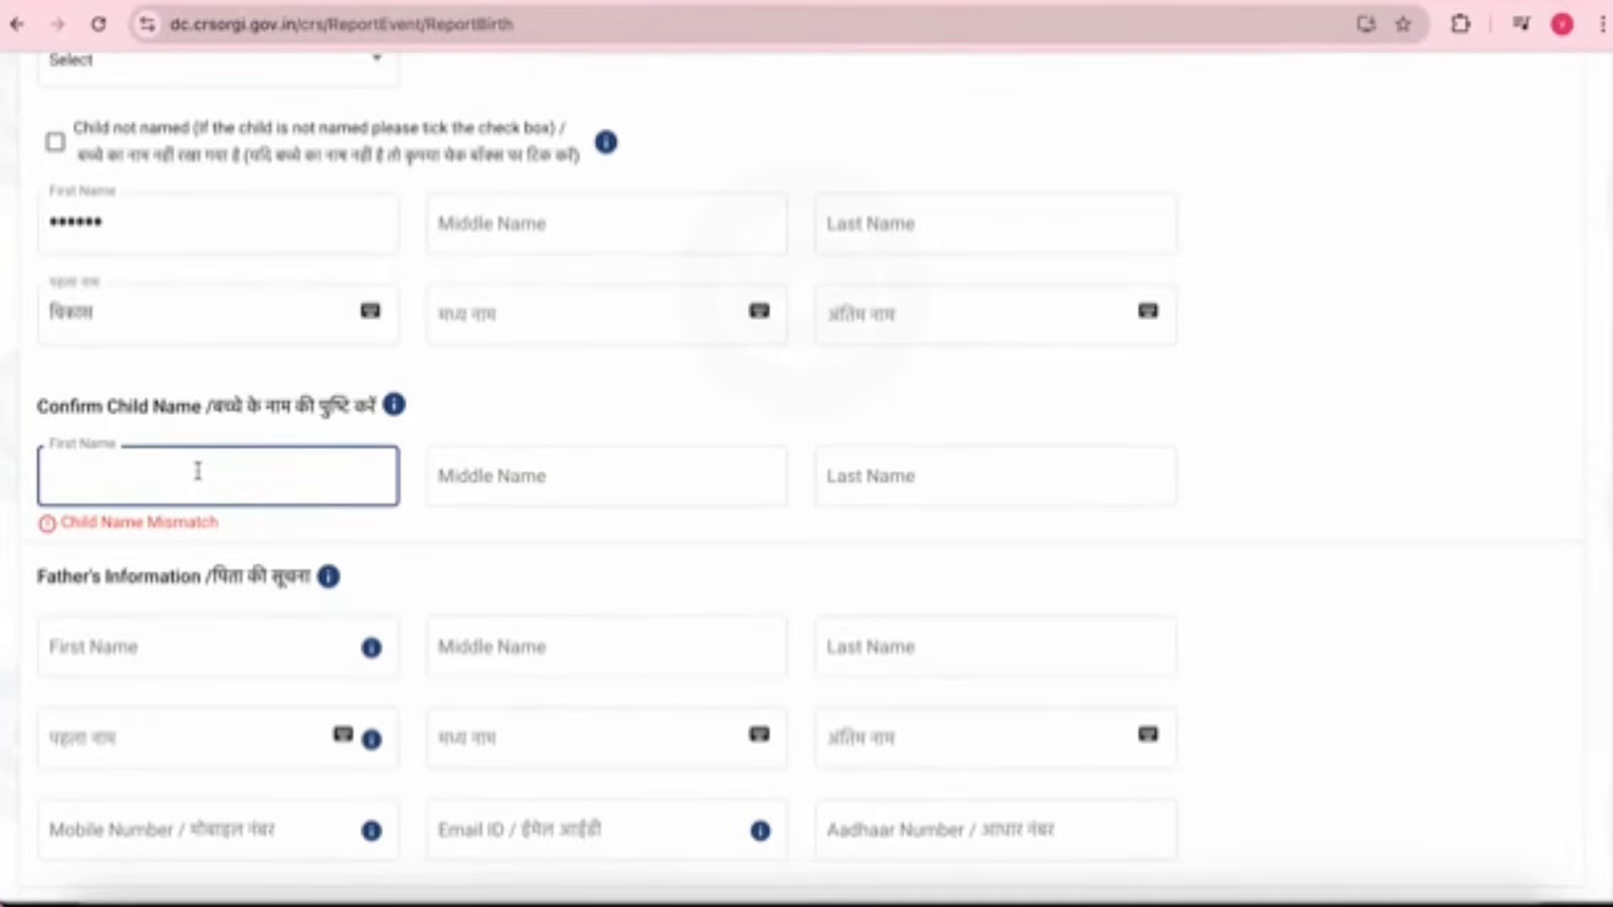
type("V")
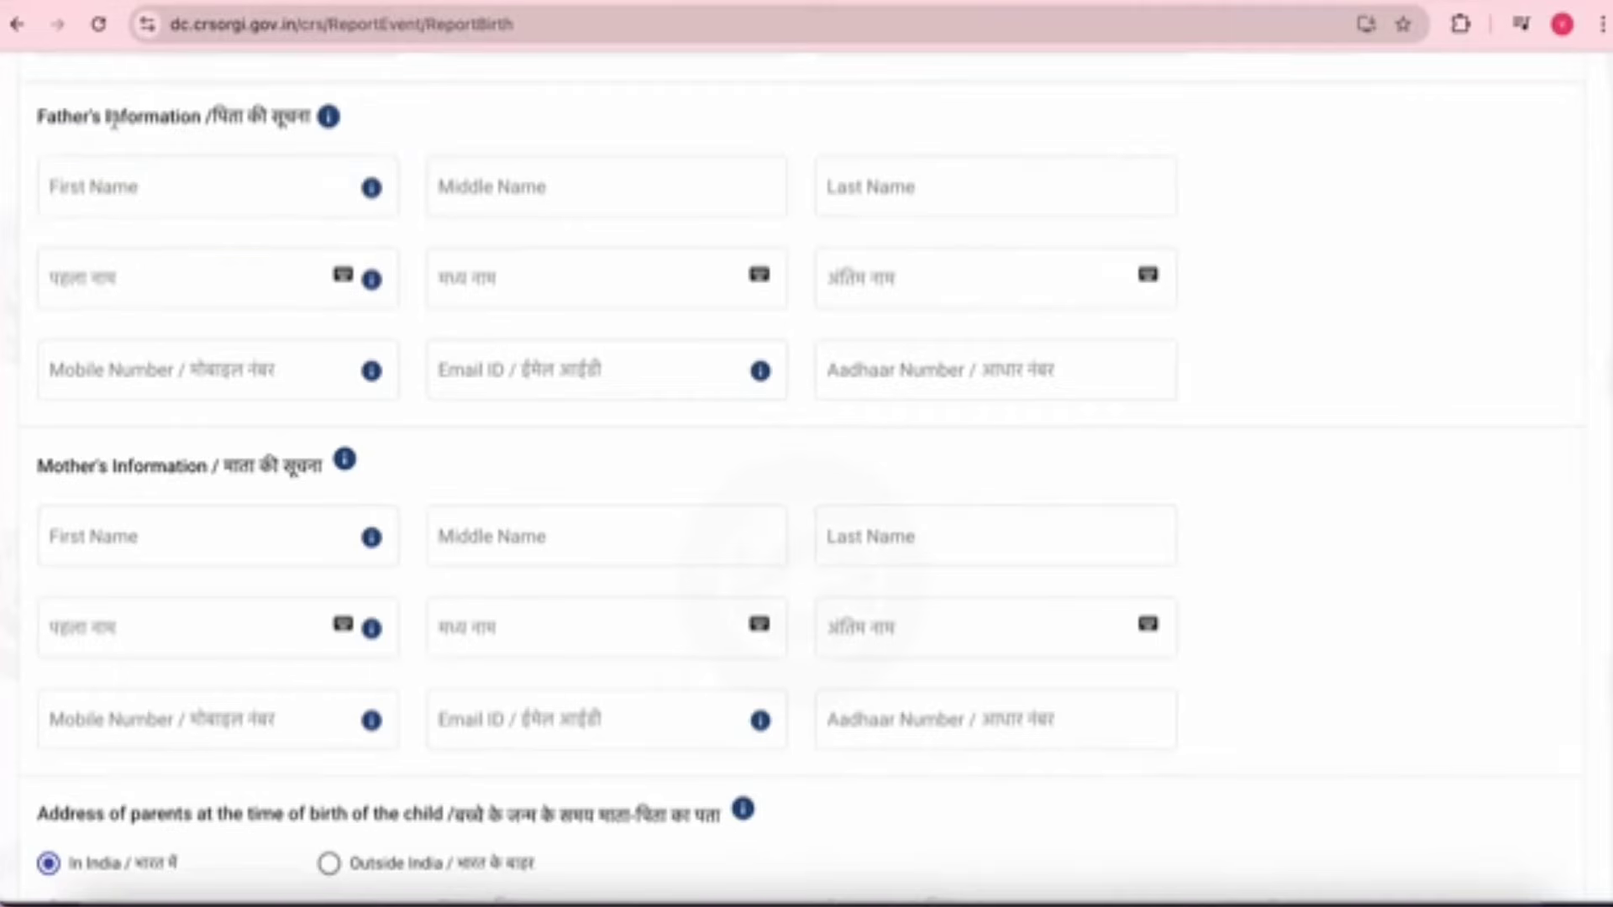
left_click(198, 190)
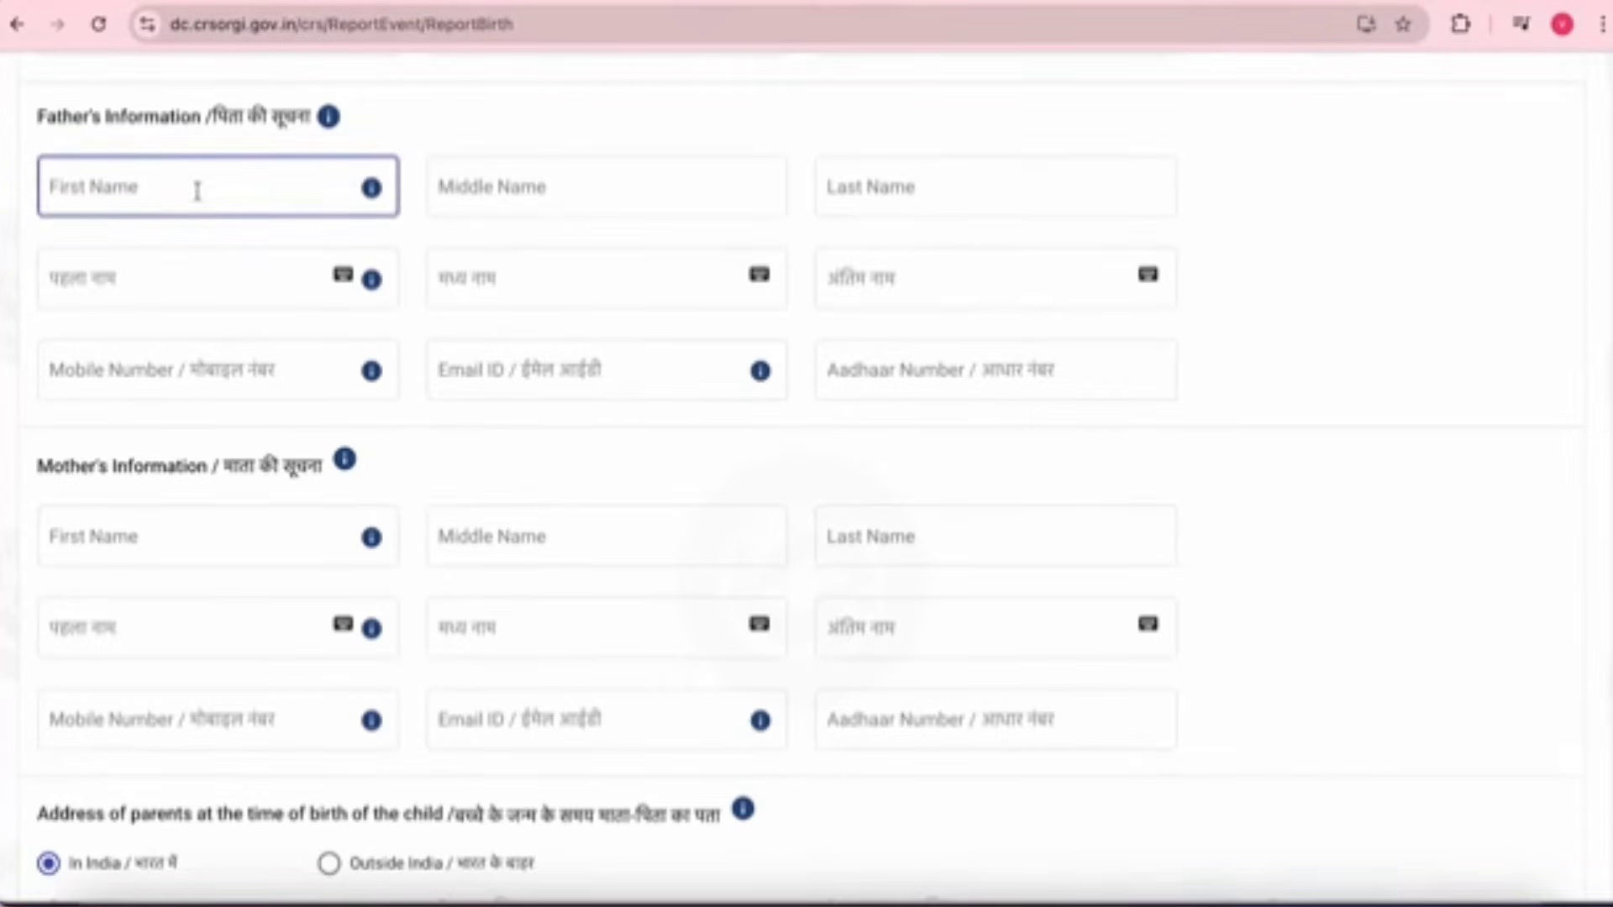
left_click(551, 187)
left_click(844, 179)
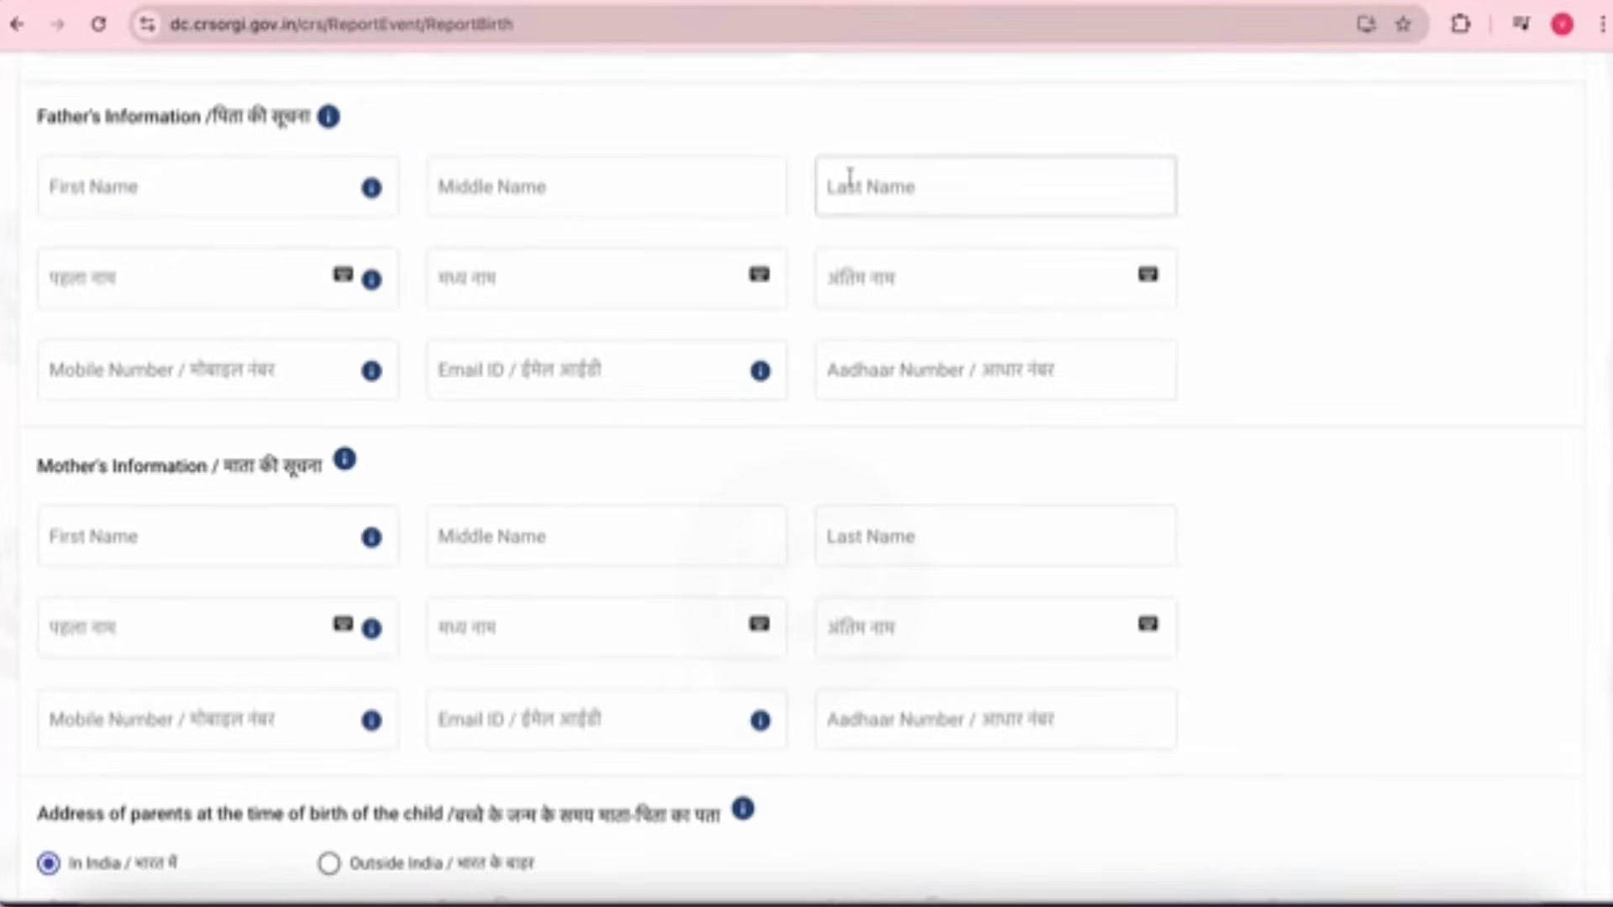
left_click(342, 177)
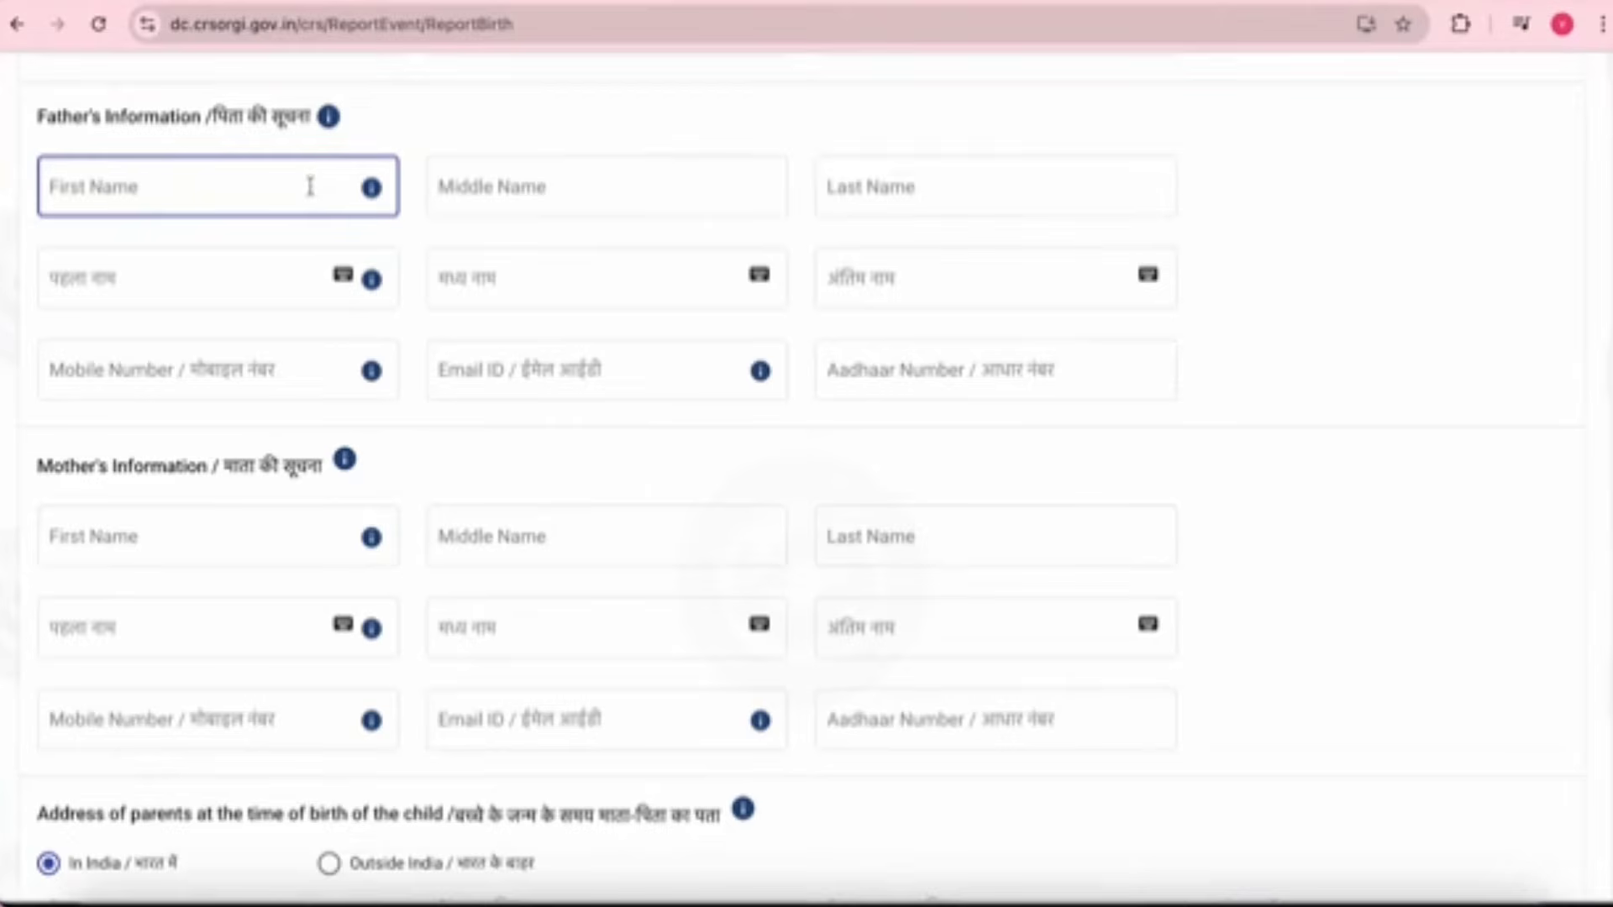
left_click(229, 281)
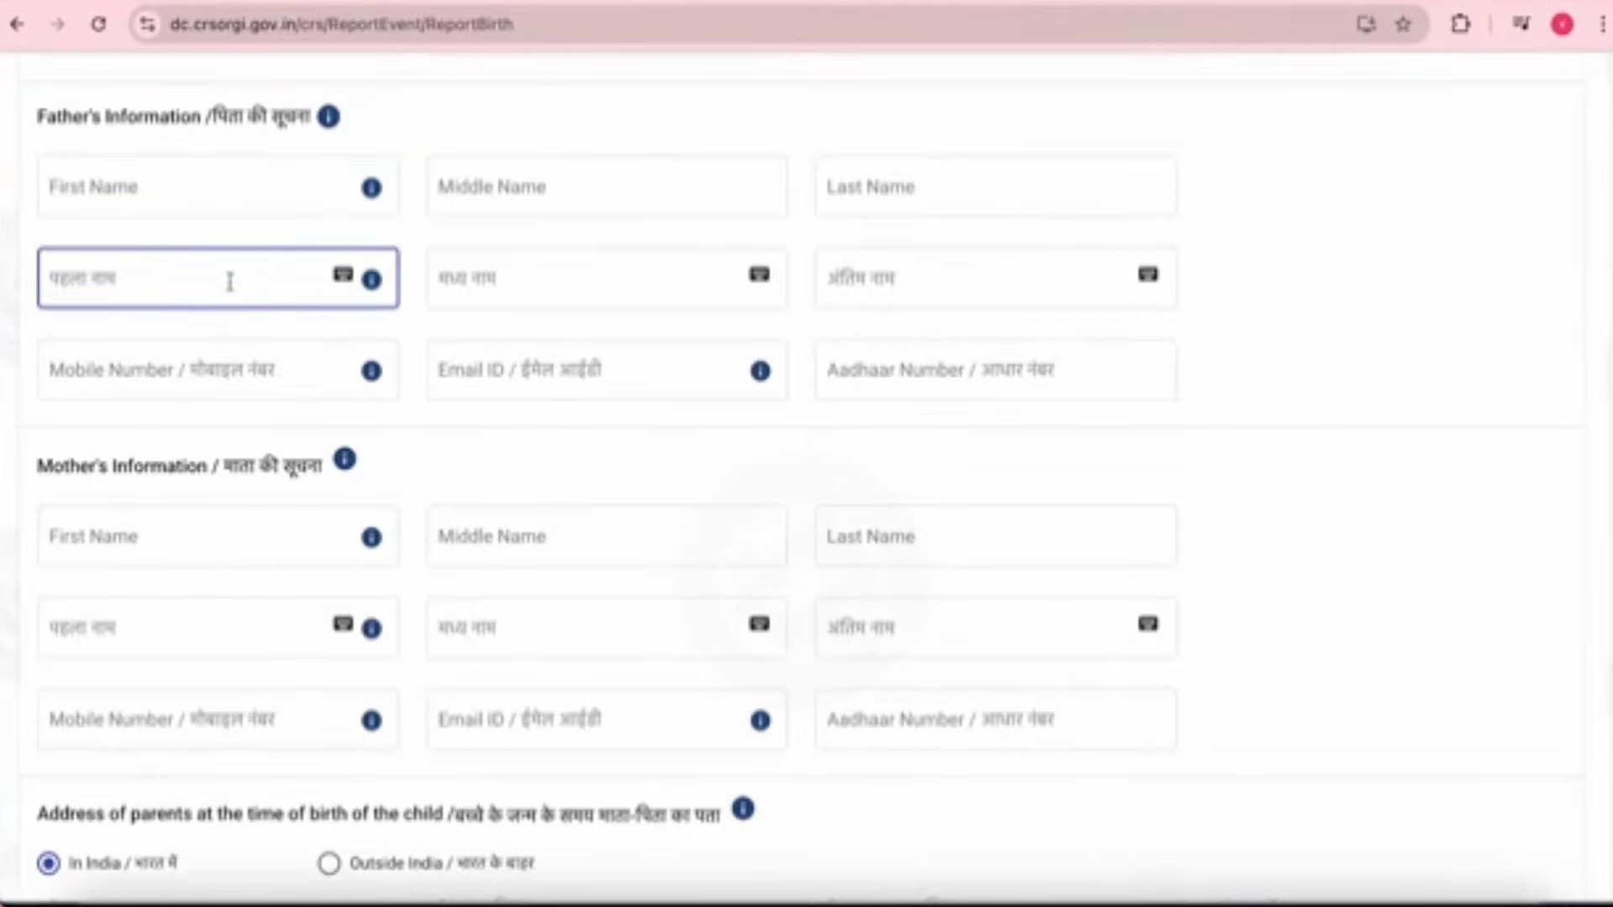
left_click(239, 361)
left_click(557, 385)
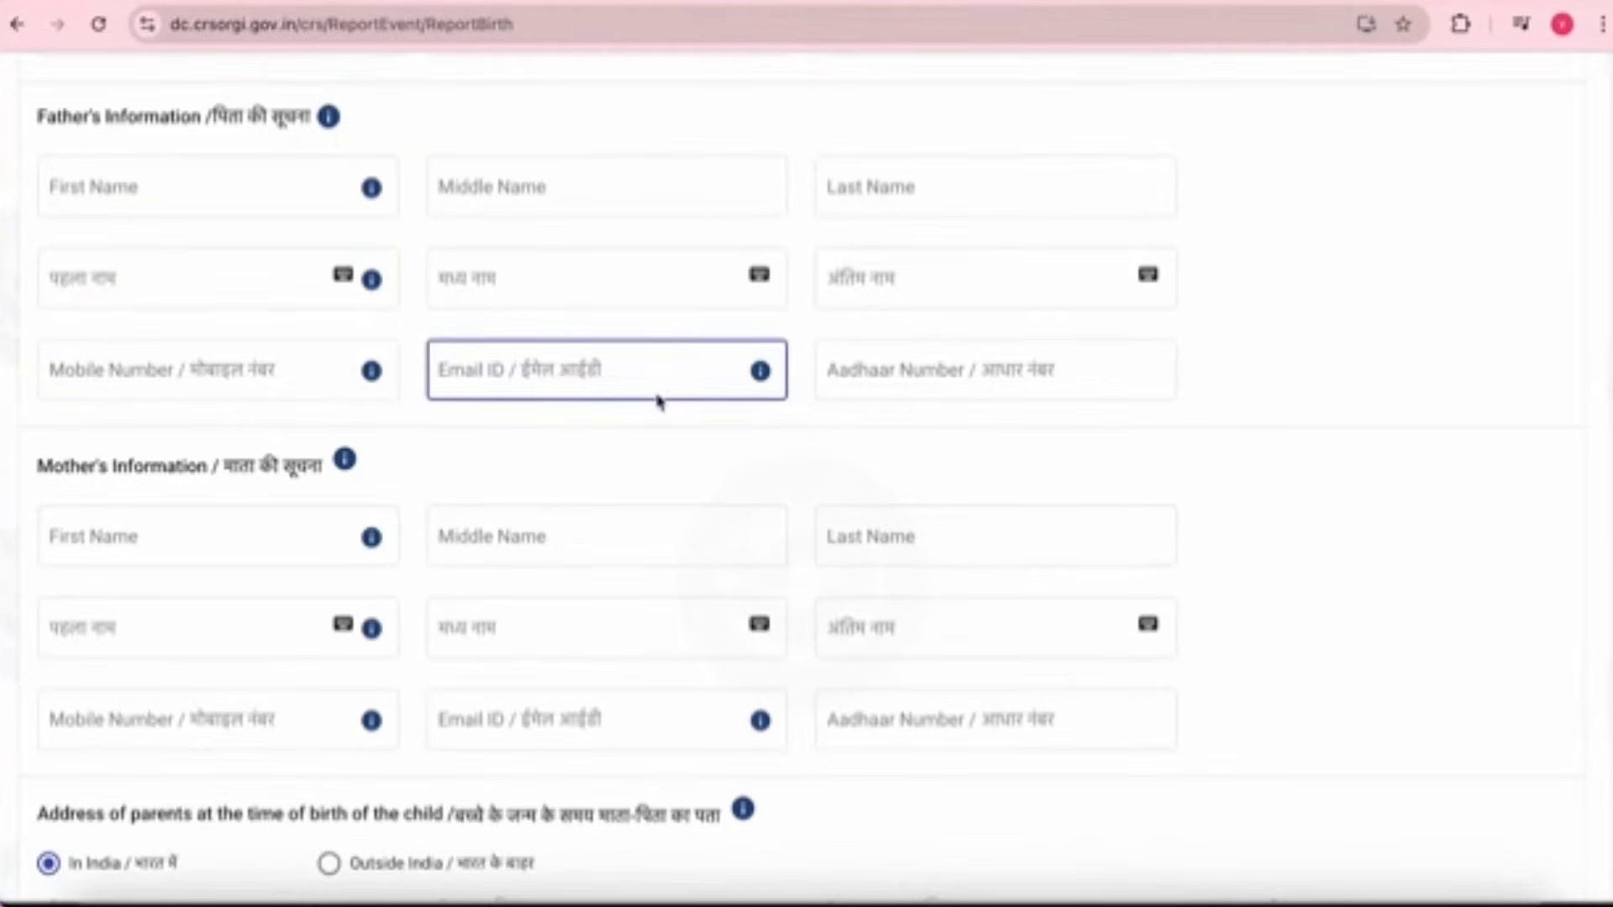
left_click(879, 392)
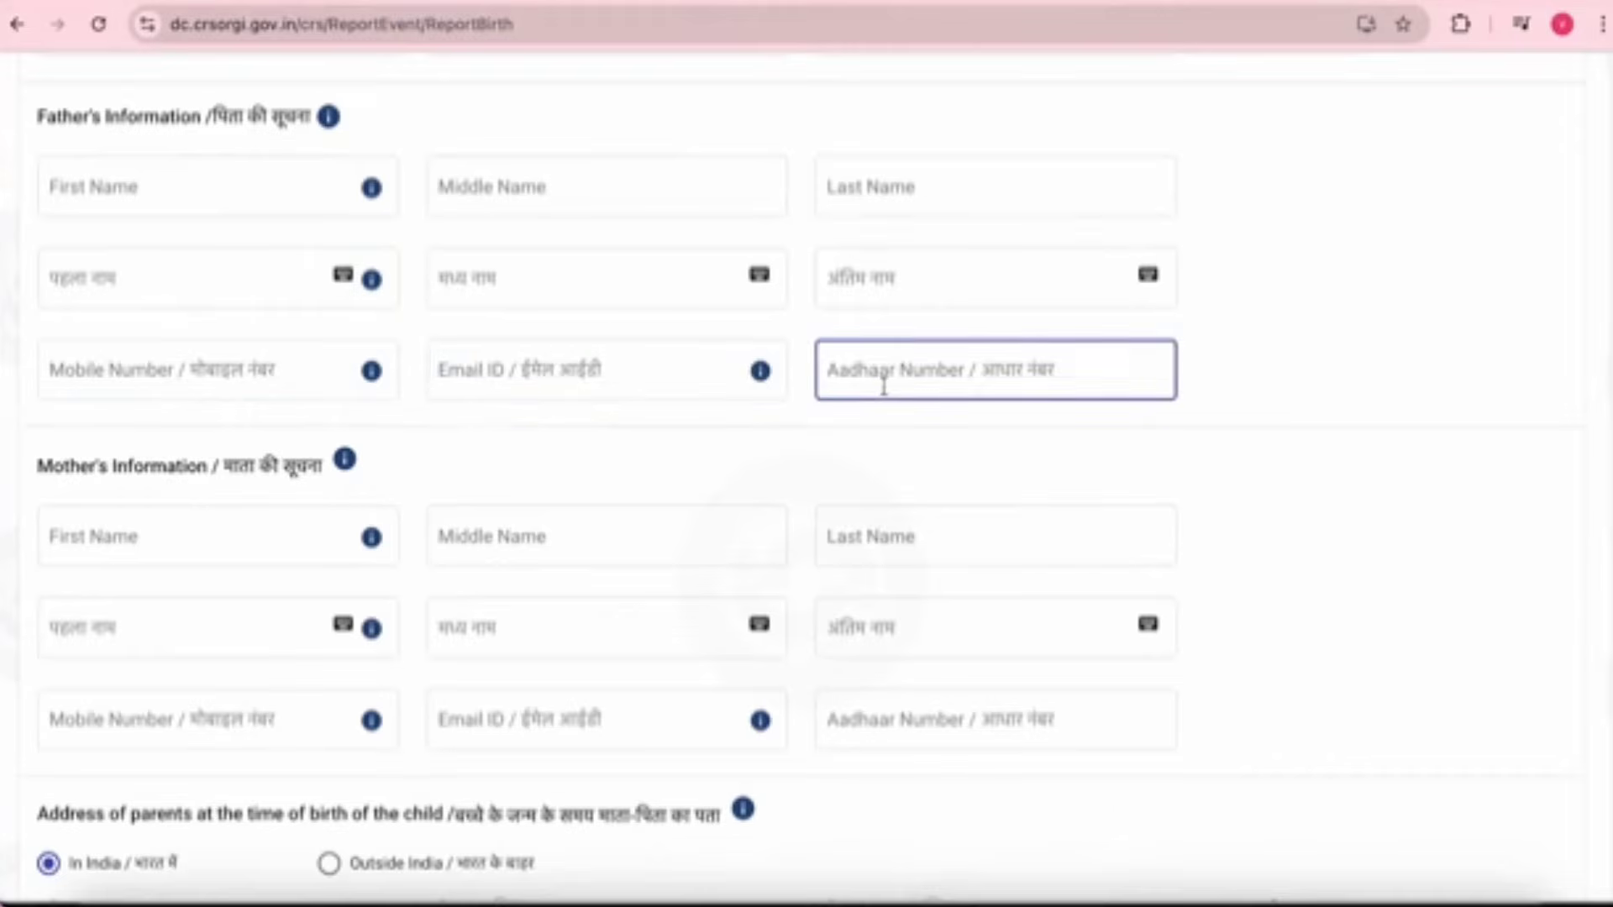
scroll(882, 385, "down", 3)
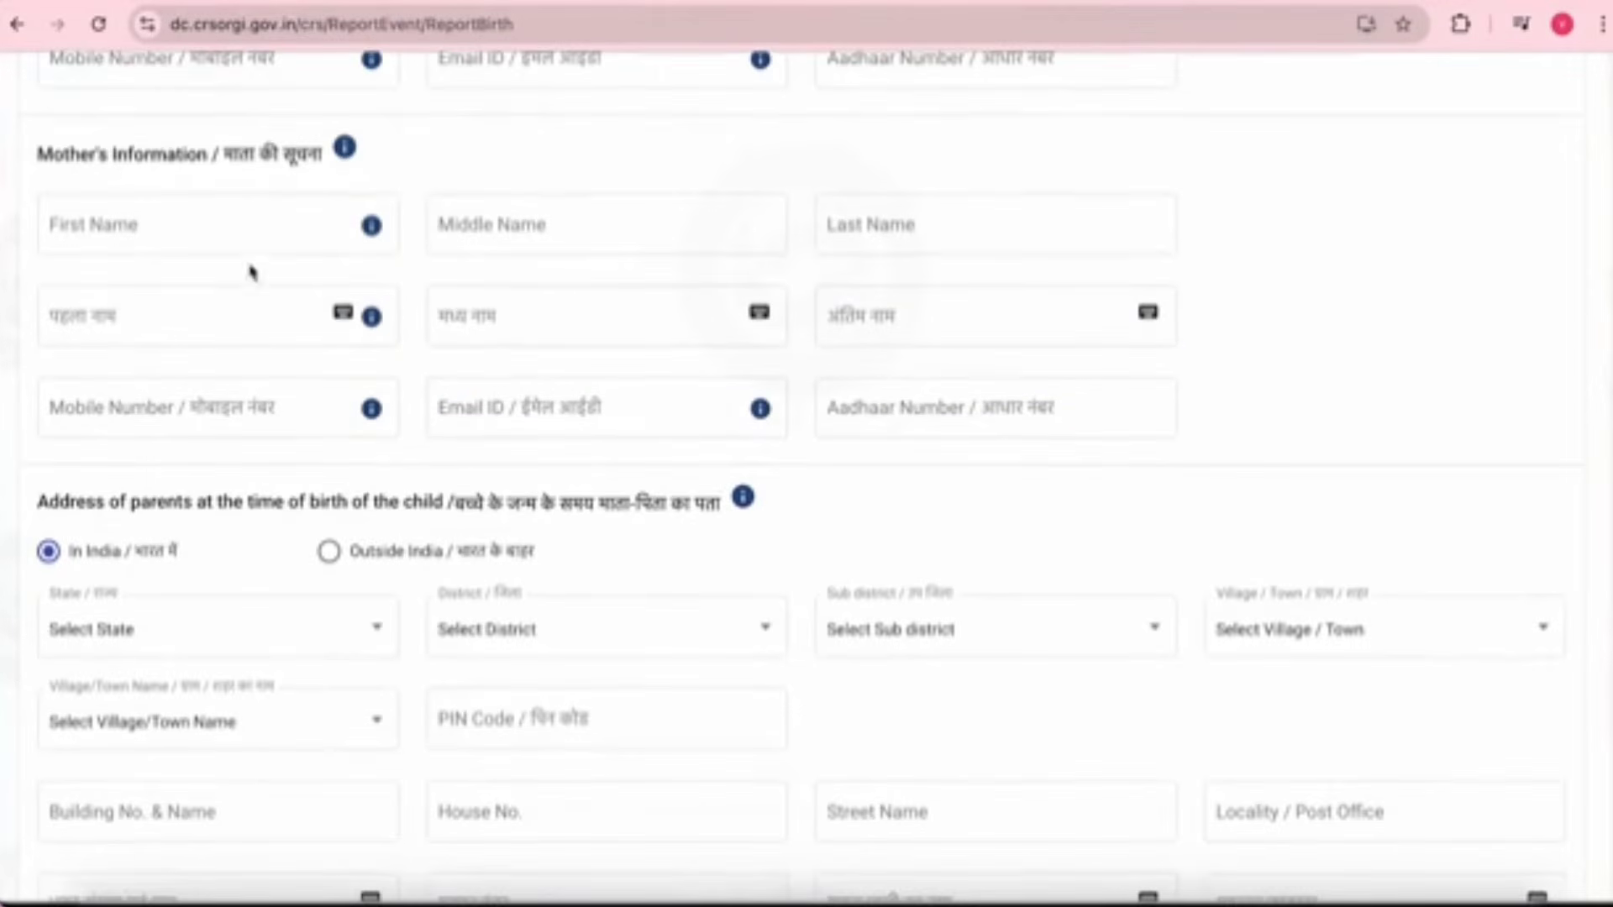
left_click(209, 221)
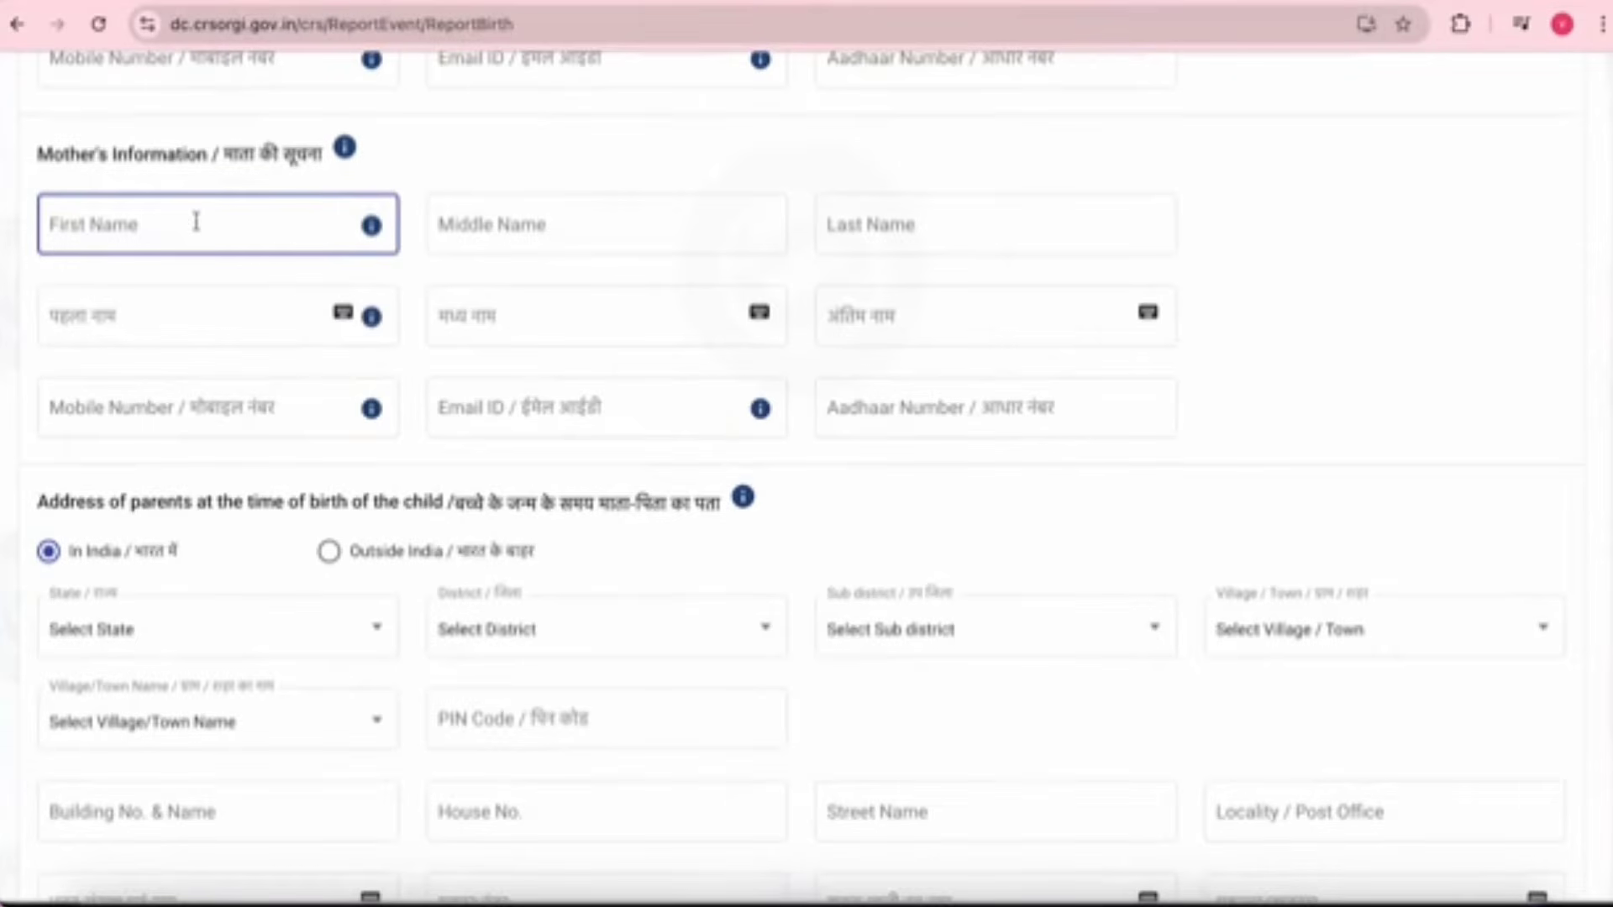
left_click(168, 320)
left_click(168, 400)
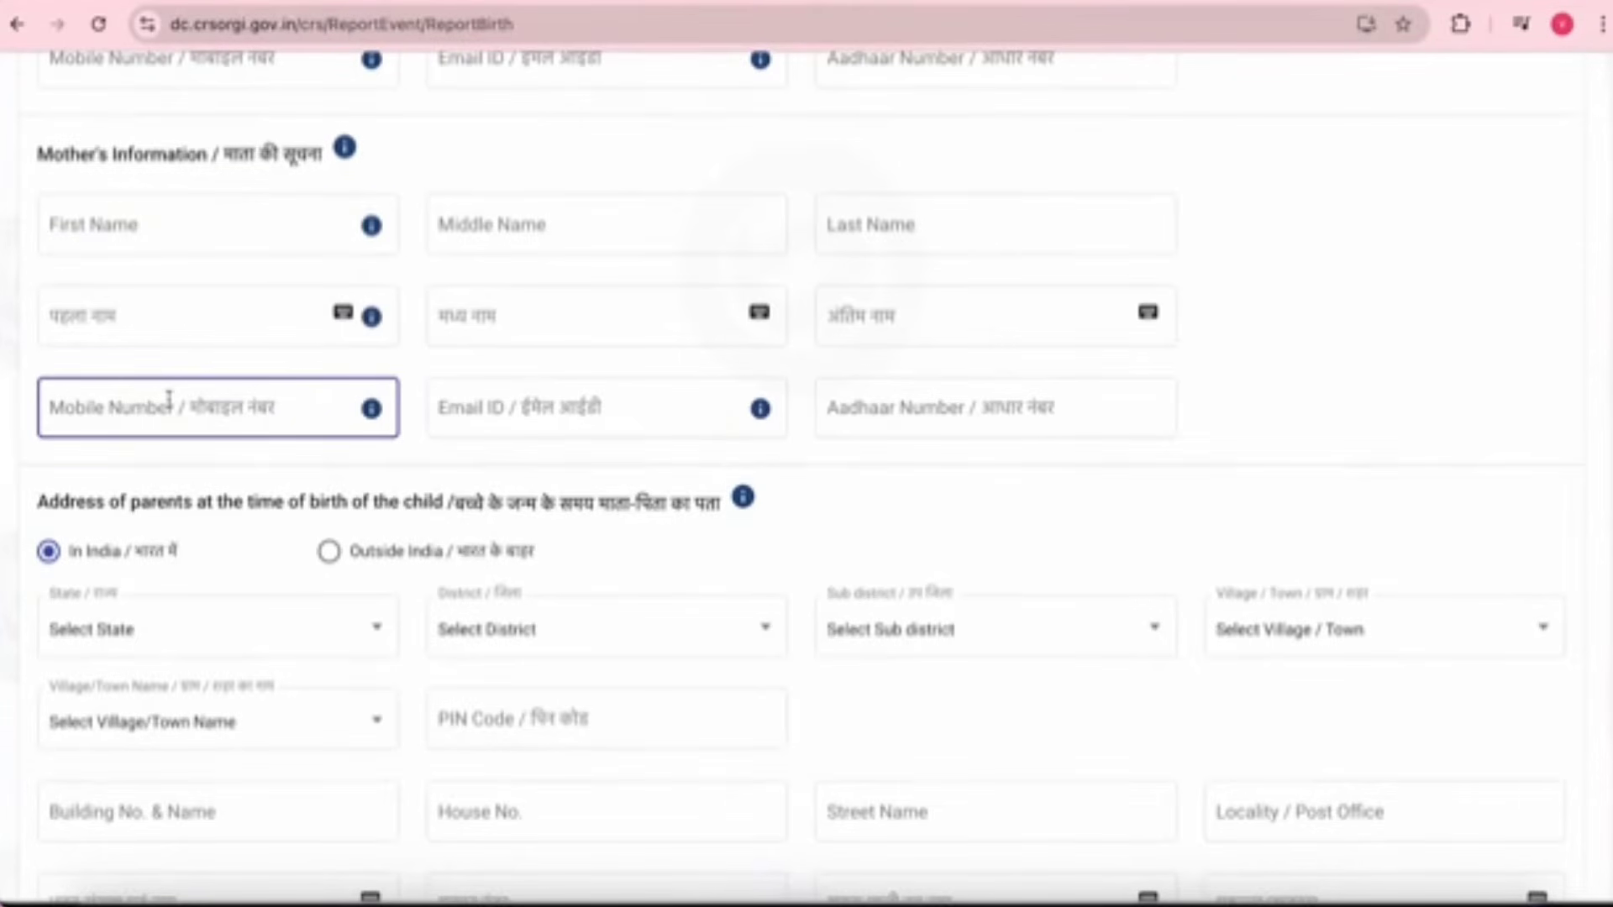
left_click(442, 400)
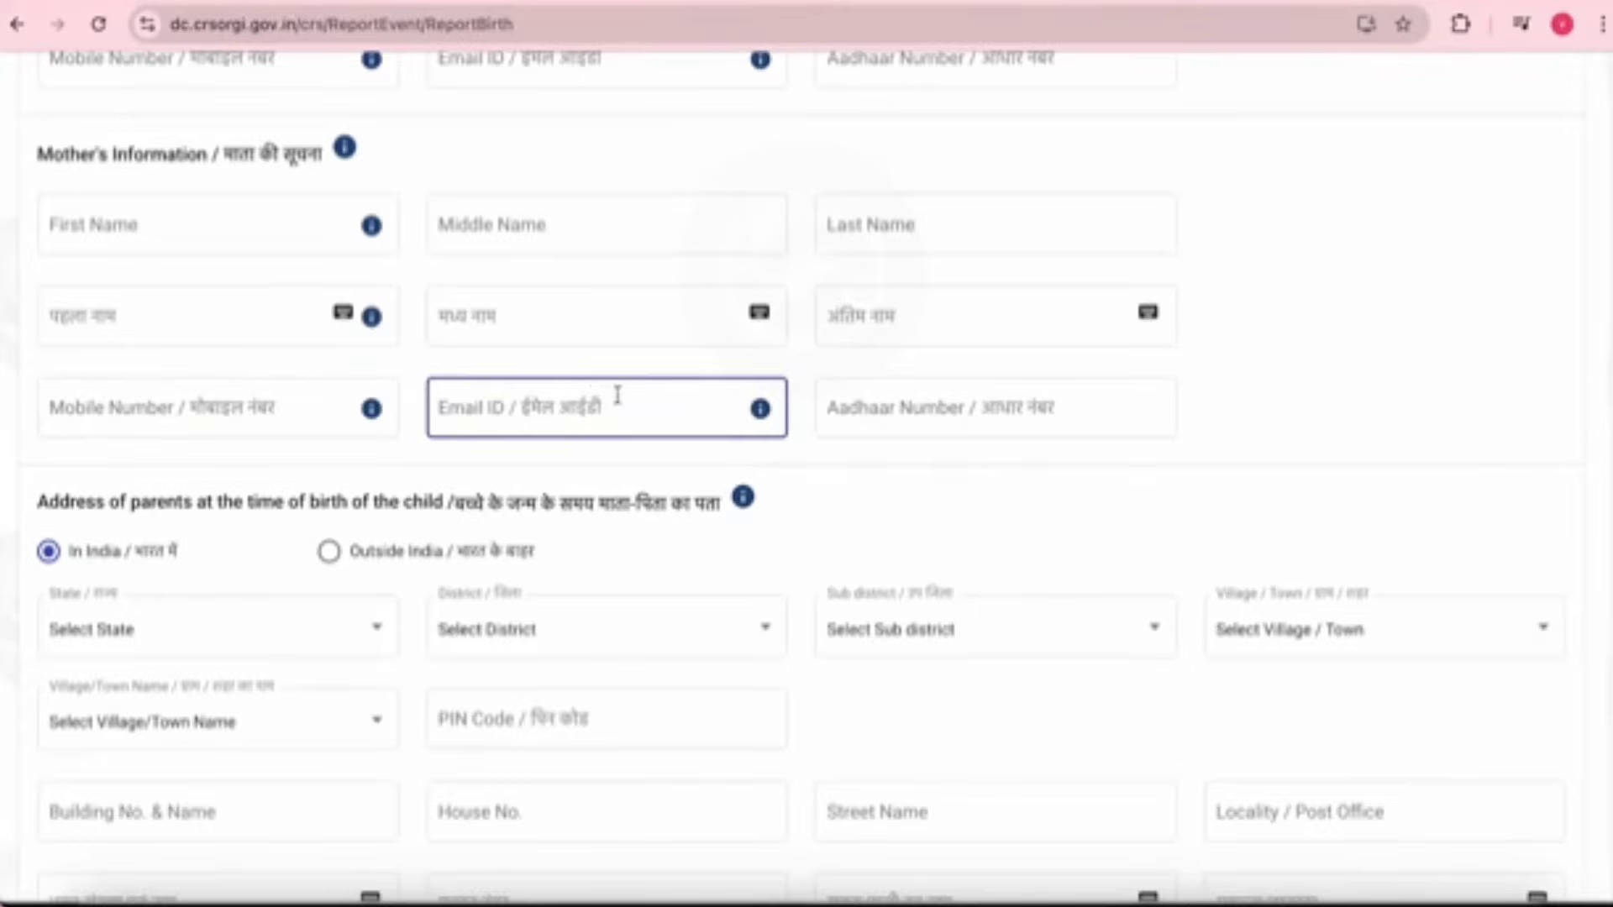
scroll(84, 147, "down", 4)
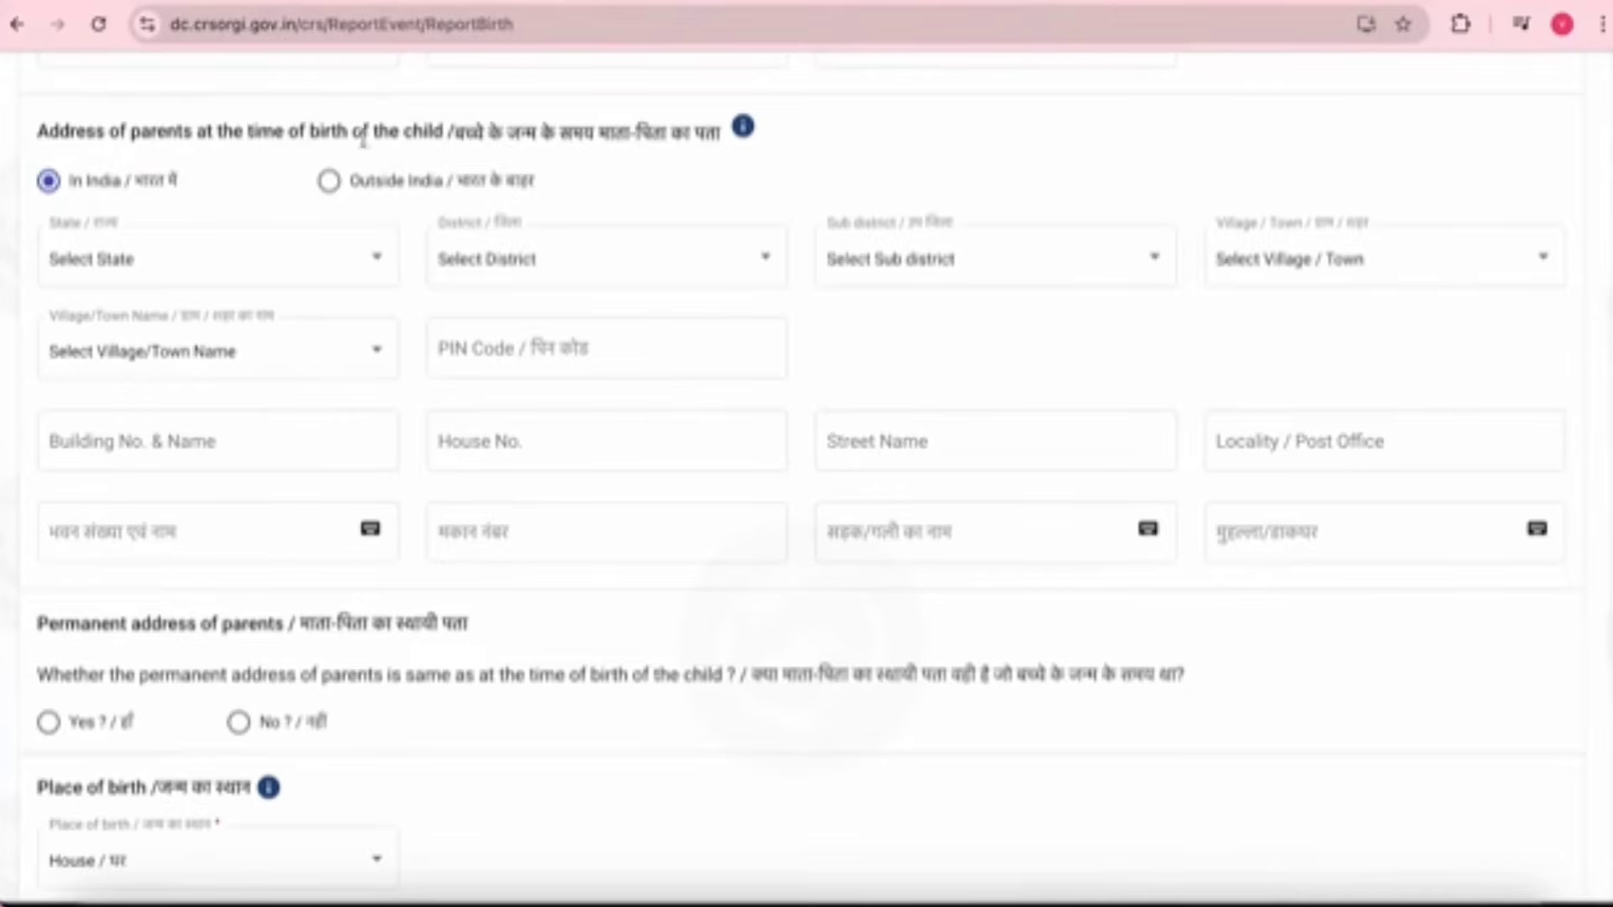
Select Bihar / बिहार from the State dropdown of the parents' birth-time address.
triple_click(545, 143)
triple_click(544, 143)
left_click(280, 168)
left_click(135, 252)
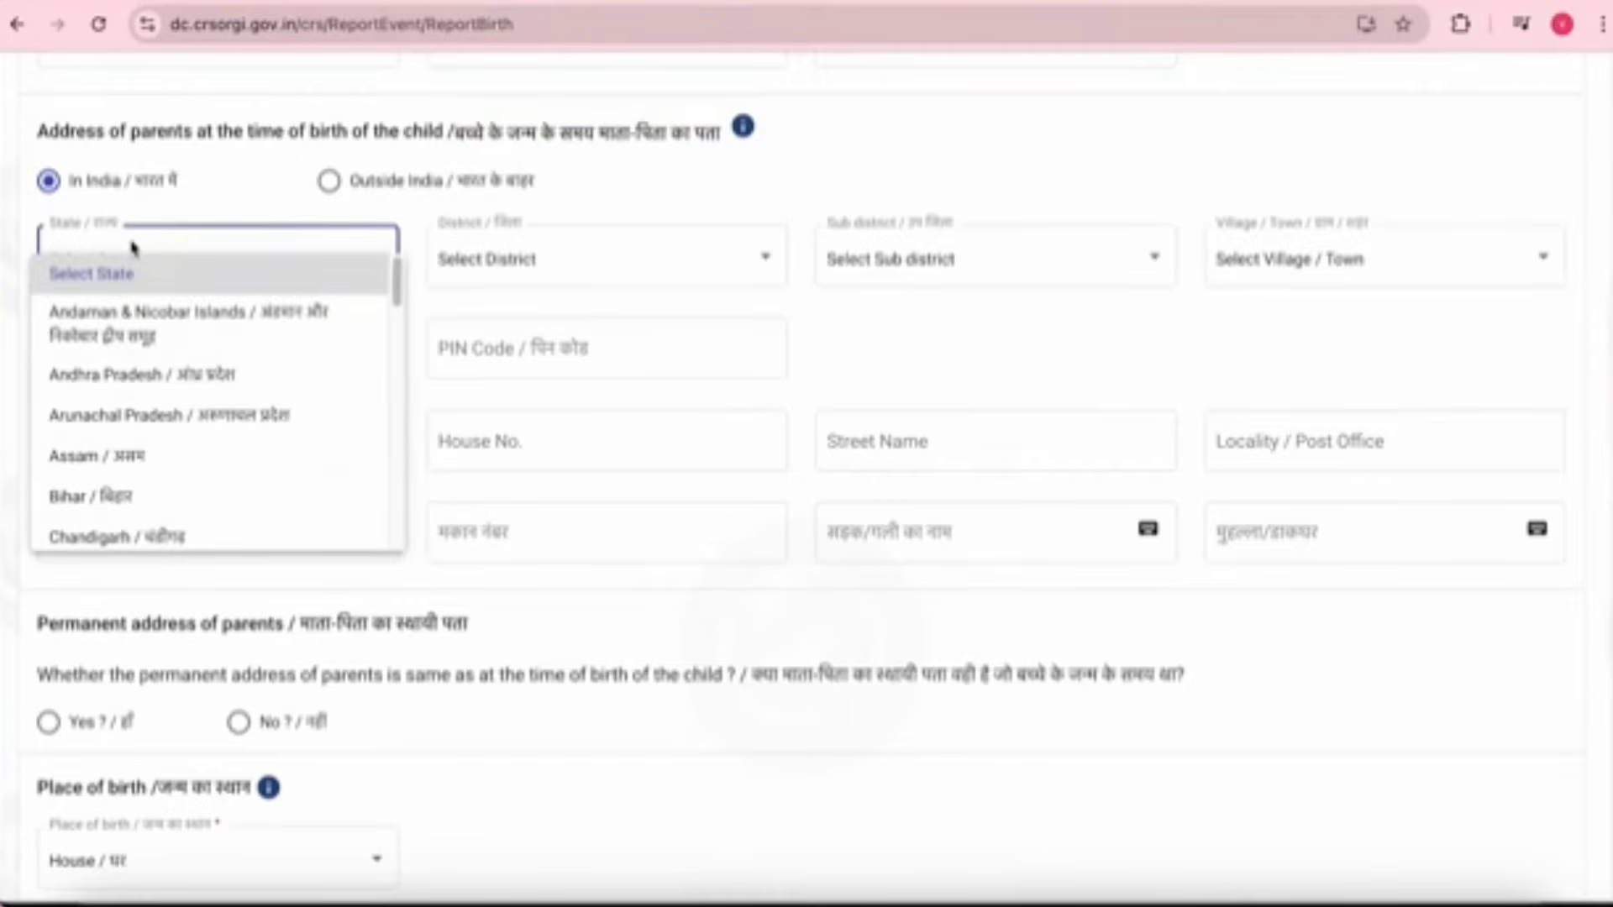
left_click(91, 495)
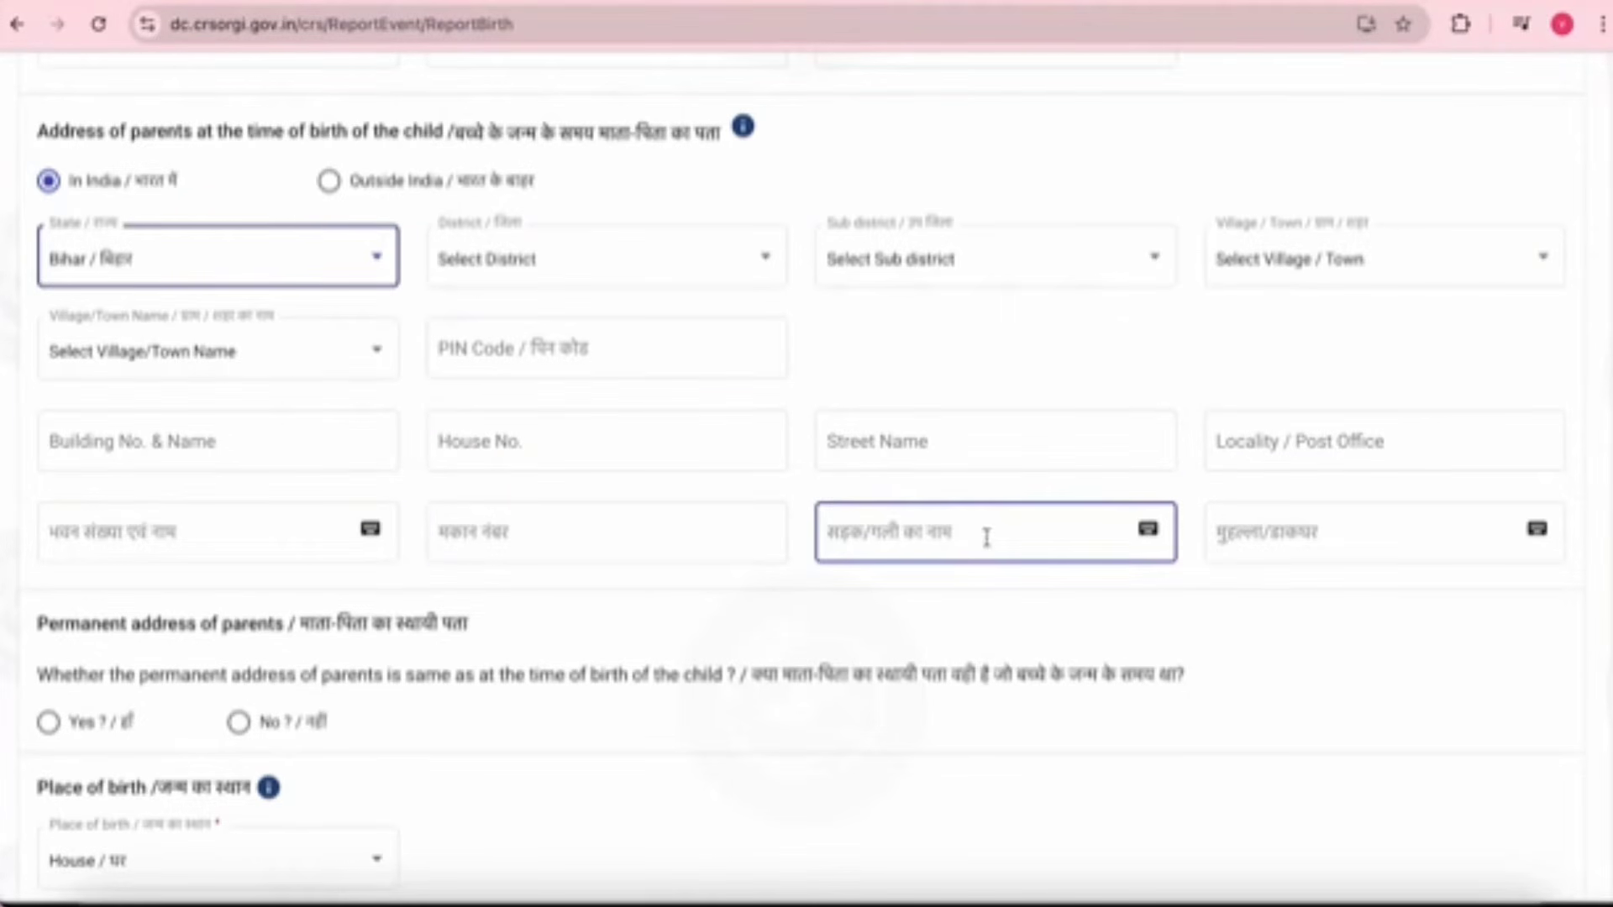
triple_click(513, 123)
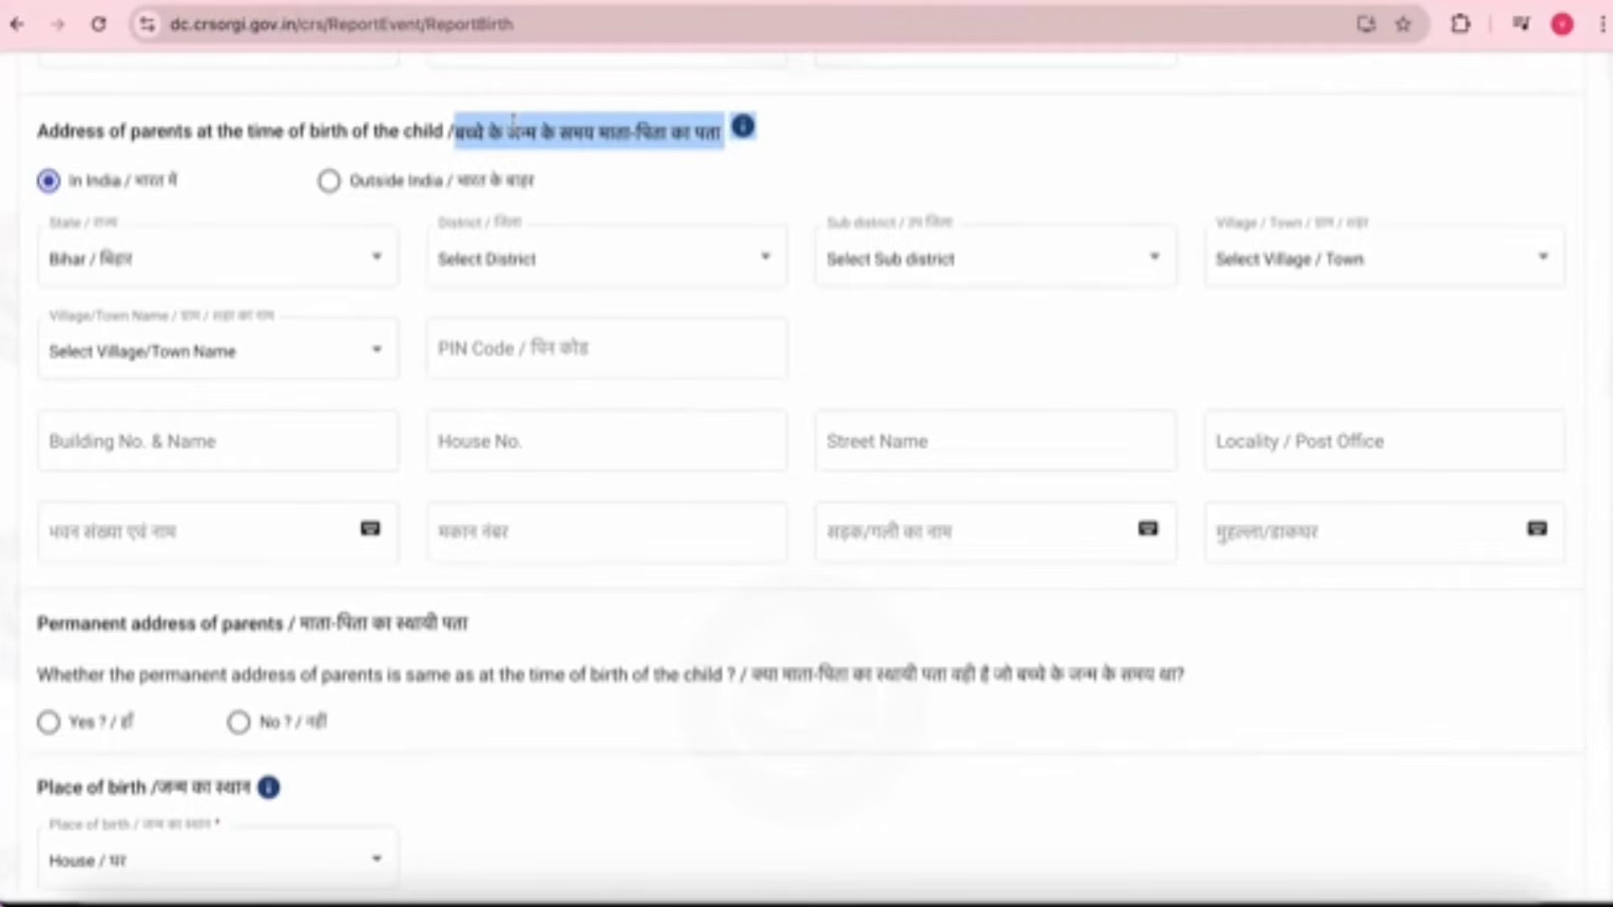
triple_click(417, 133)
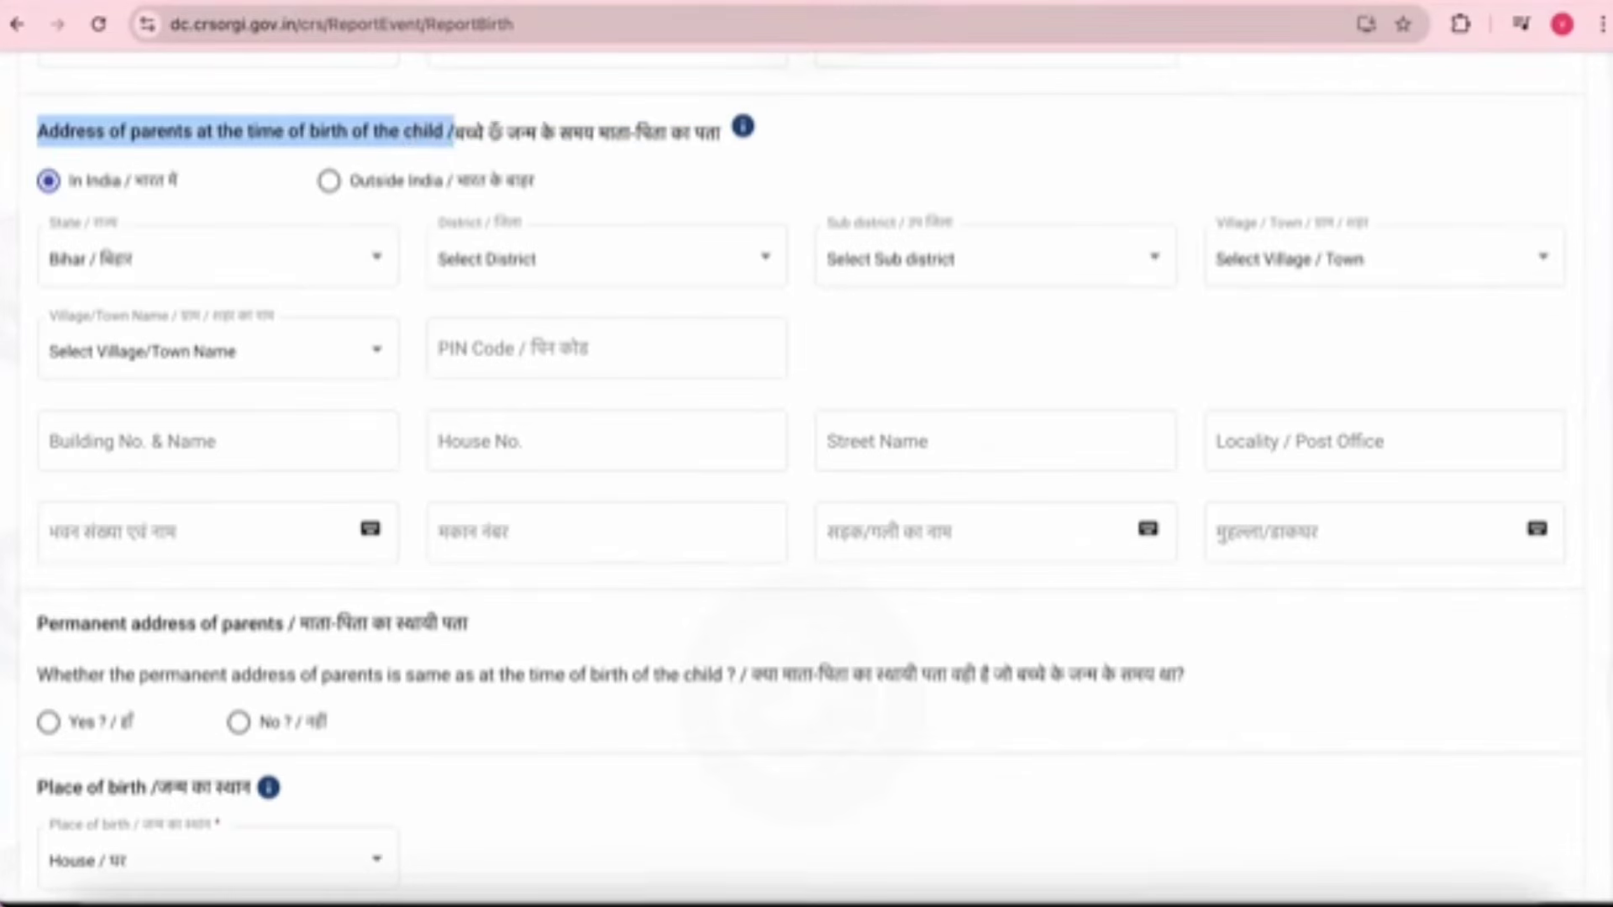
left_click(496, 132)
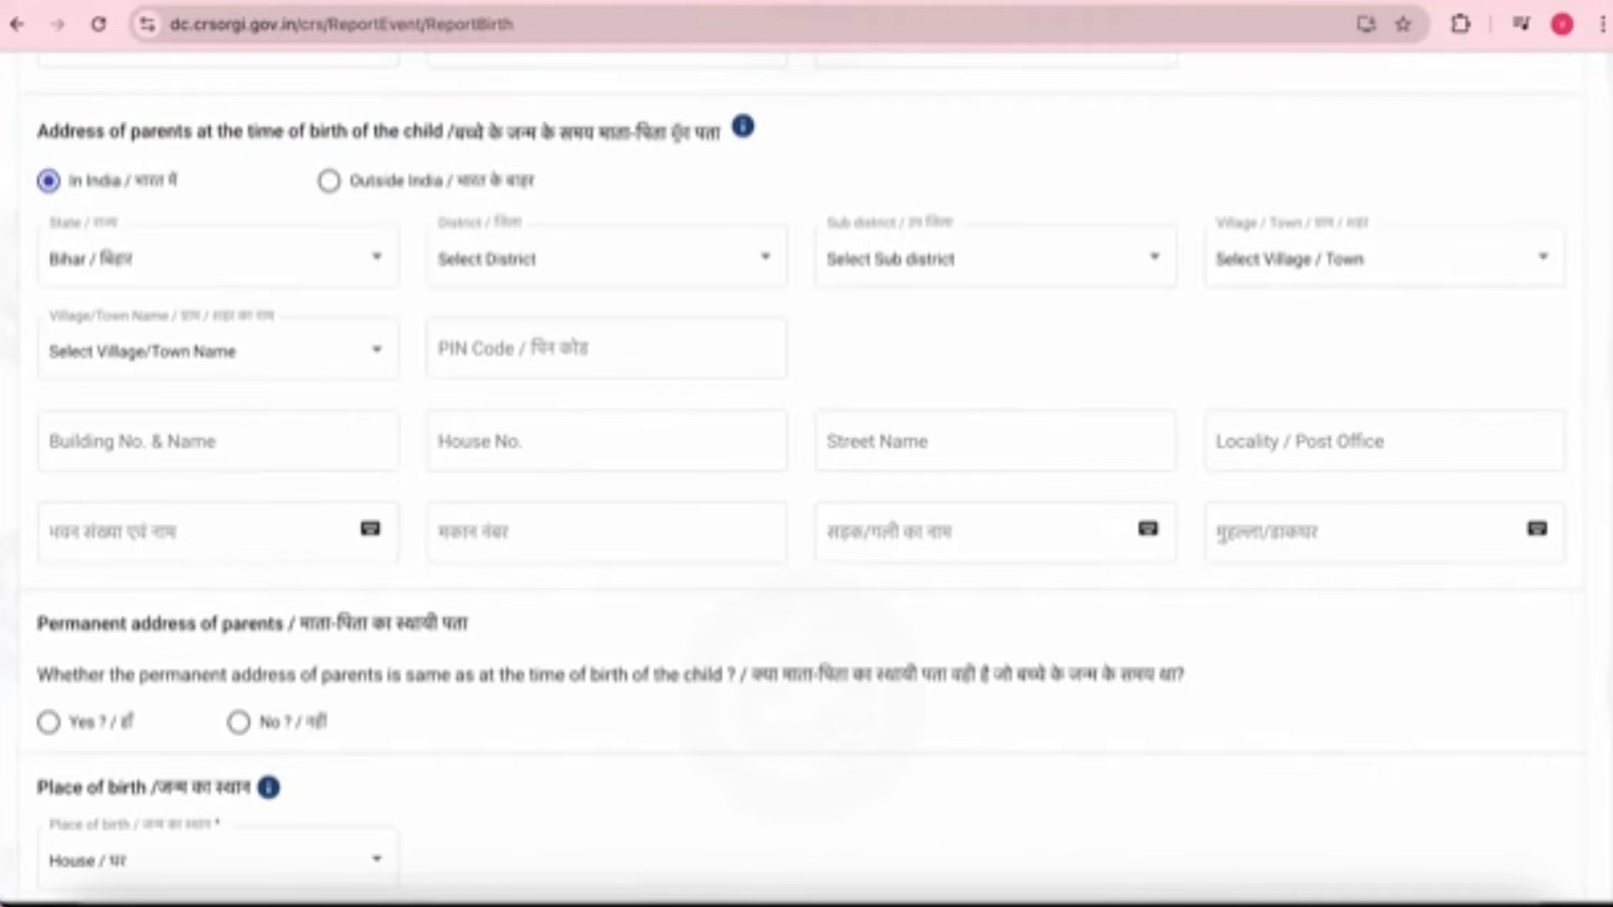
triple_click(678, 132)
scroll(364, 417, "down", 6)
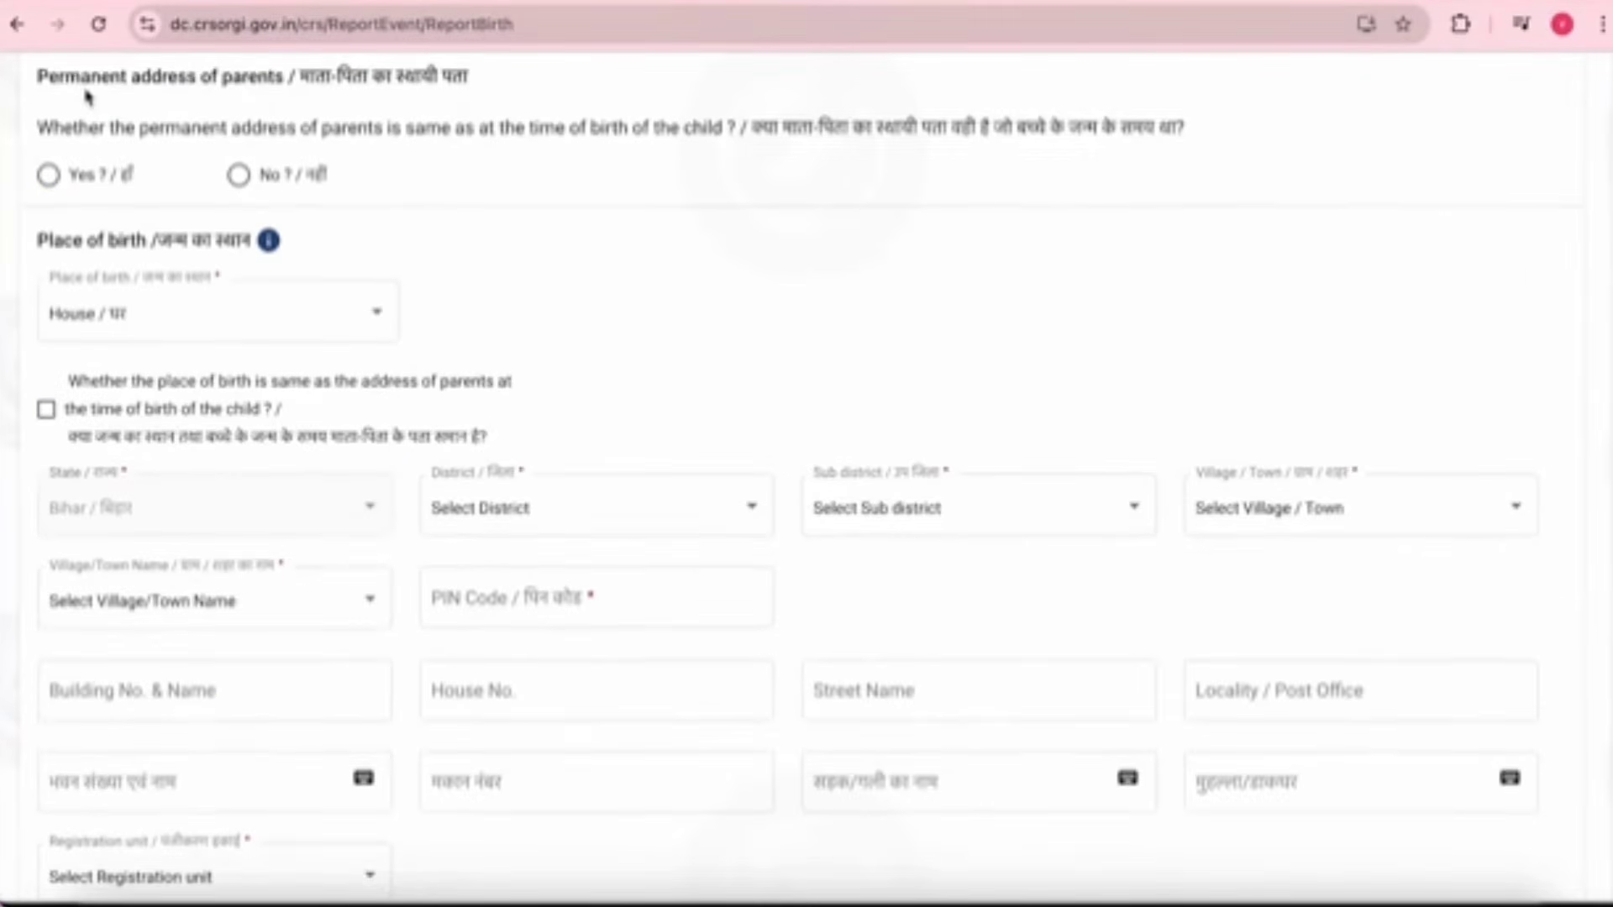
triple_click(124, 77)
left_click(180, 88)
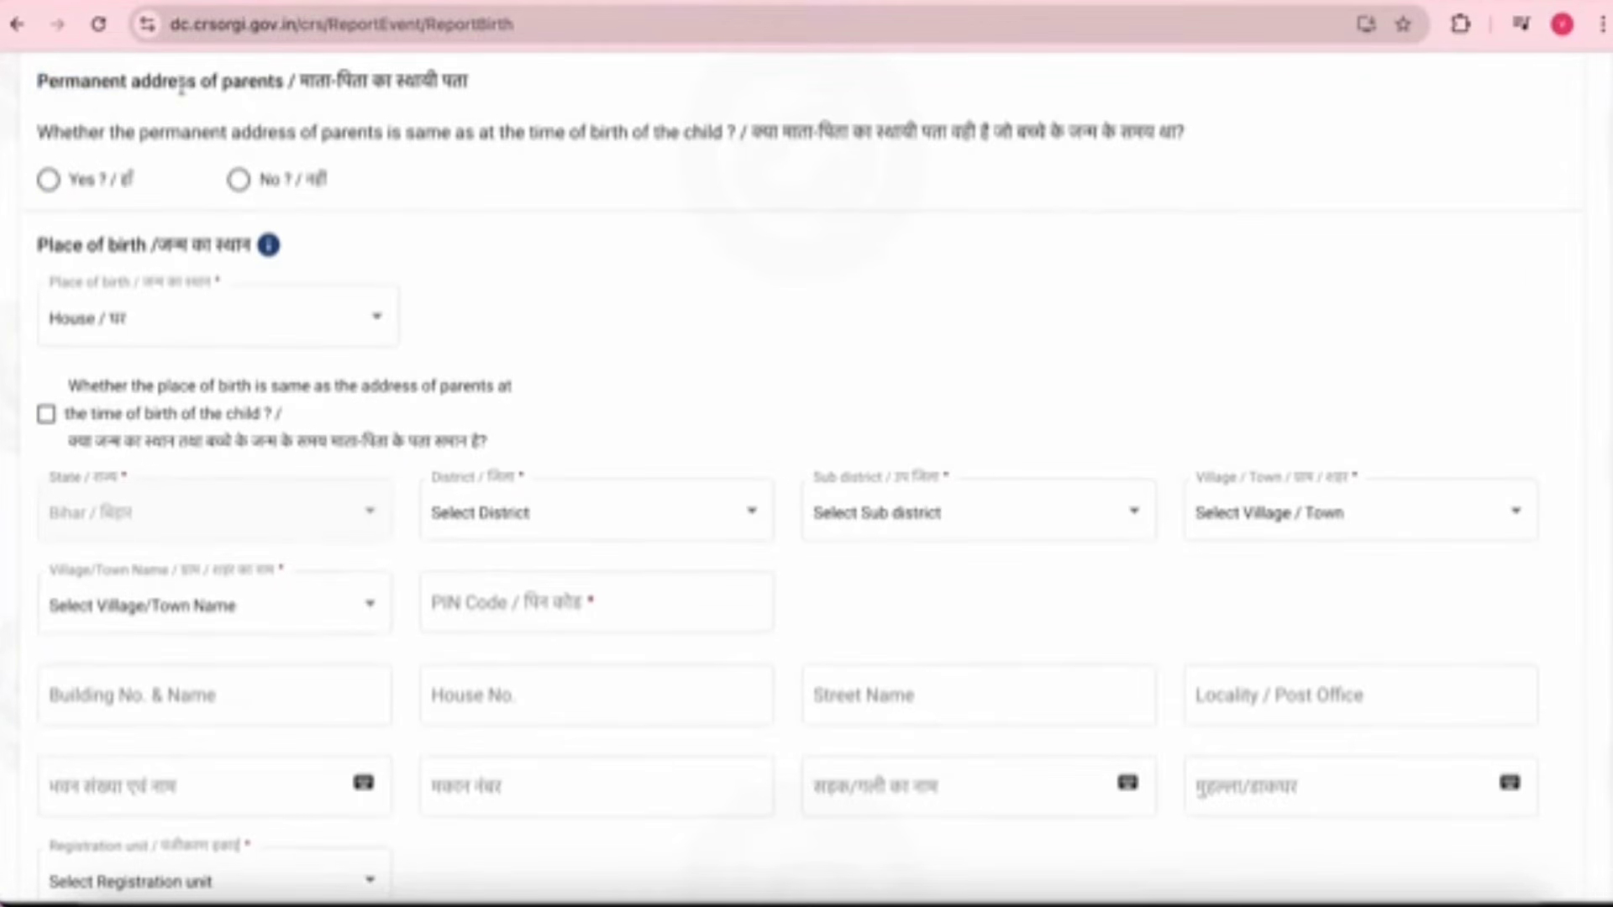
triple_click(181, 88)
double_click(181, 88)
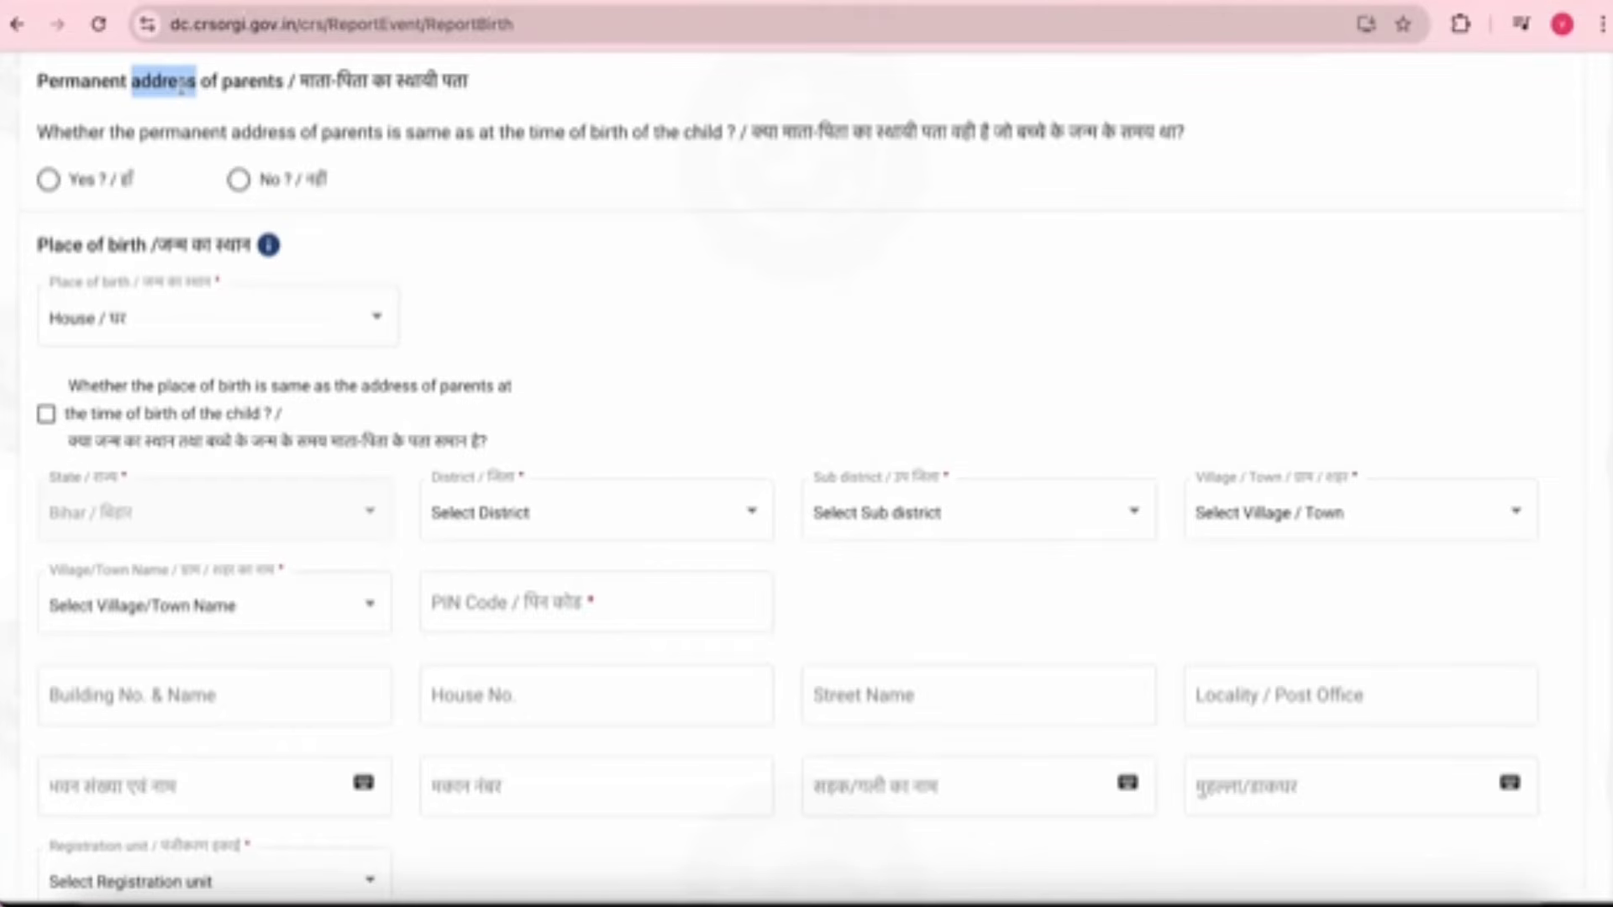
triple_click(181, 85)
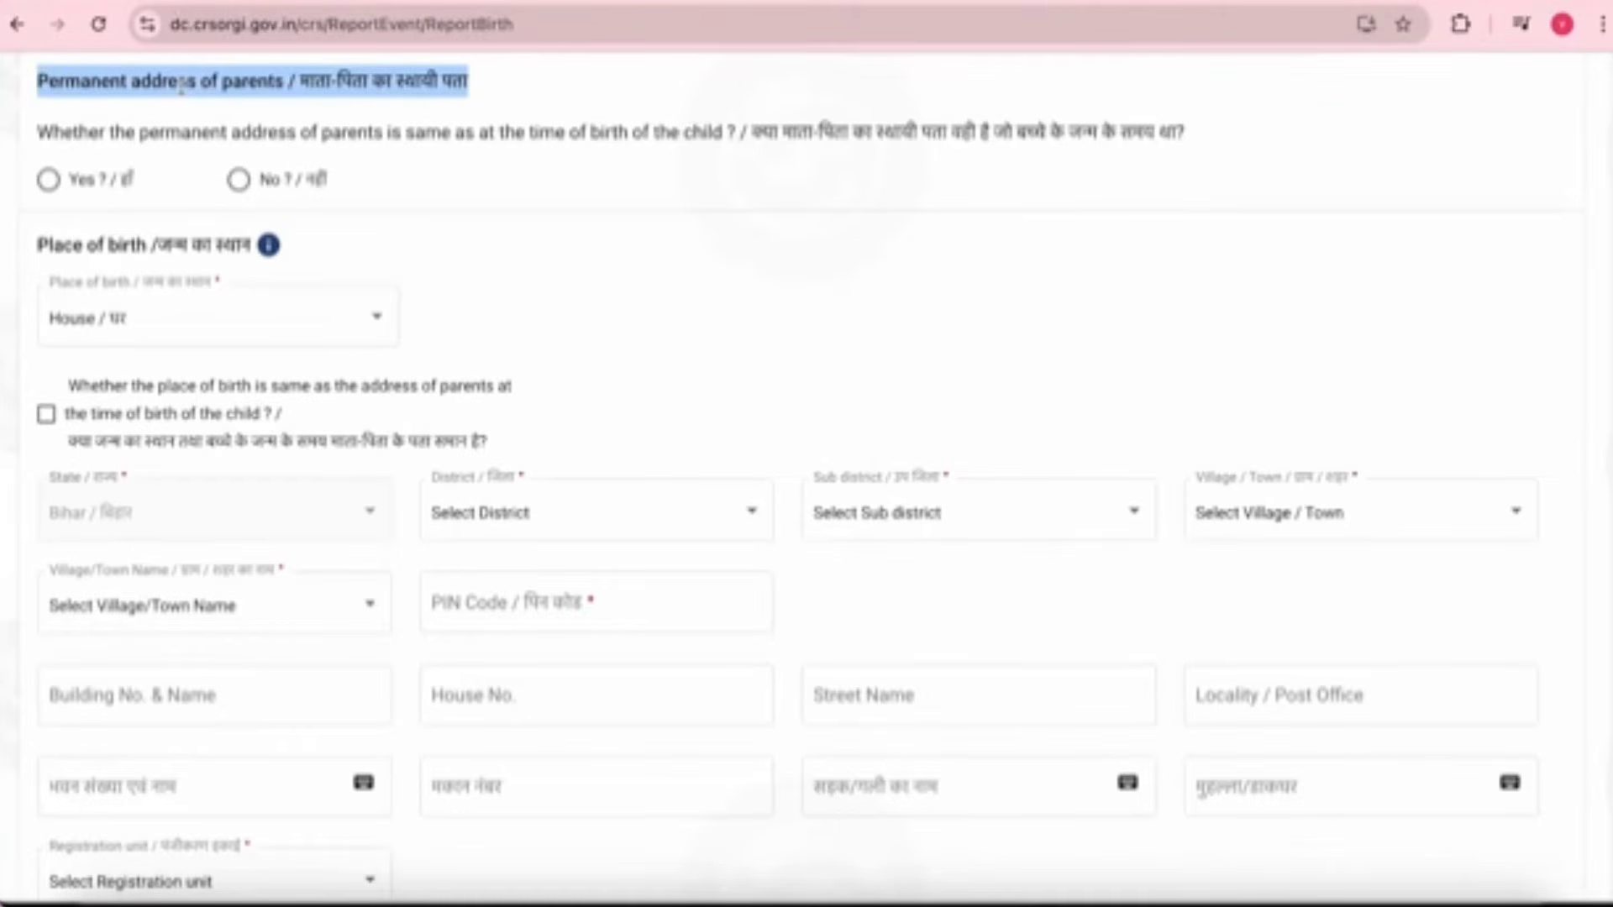
triple_click(131, 132)
left_click(132, 153)
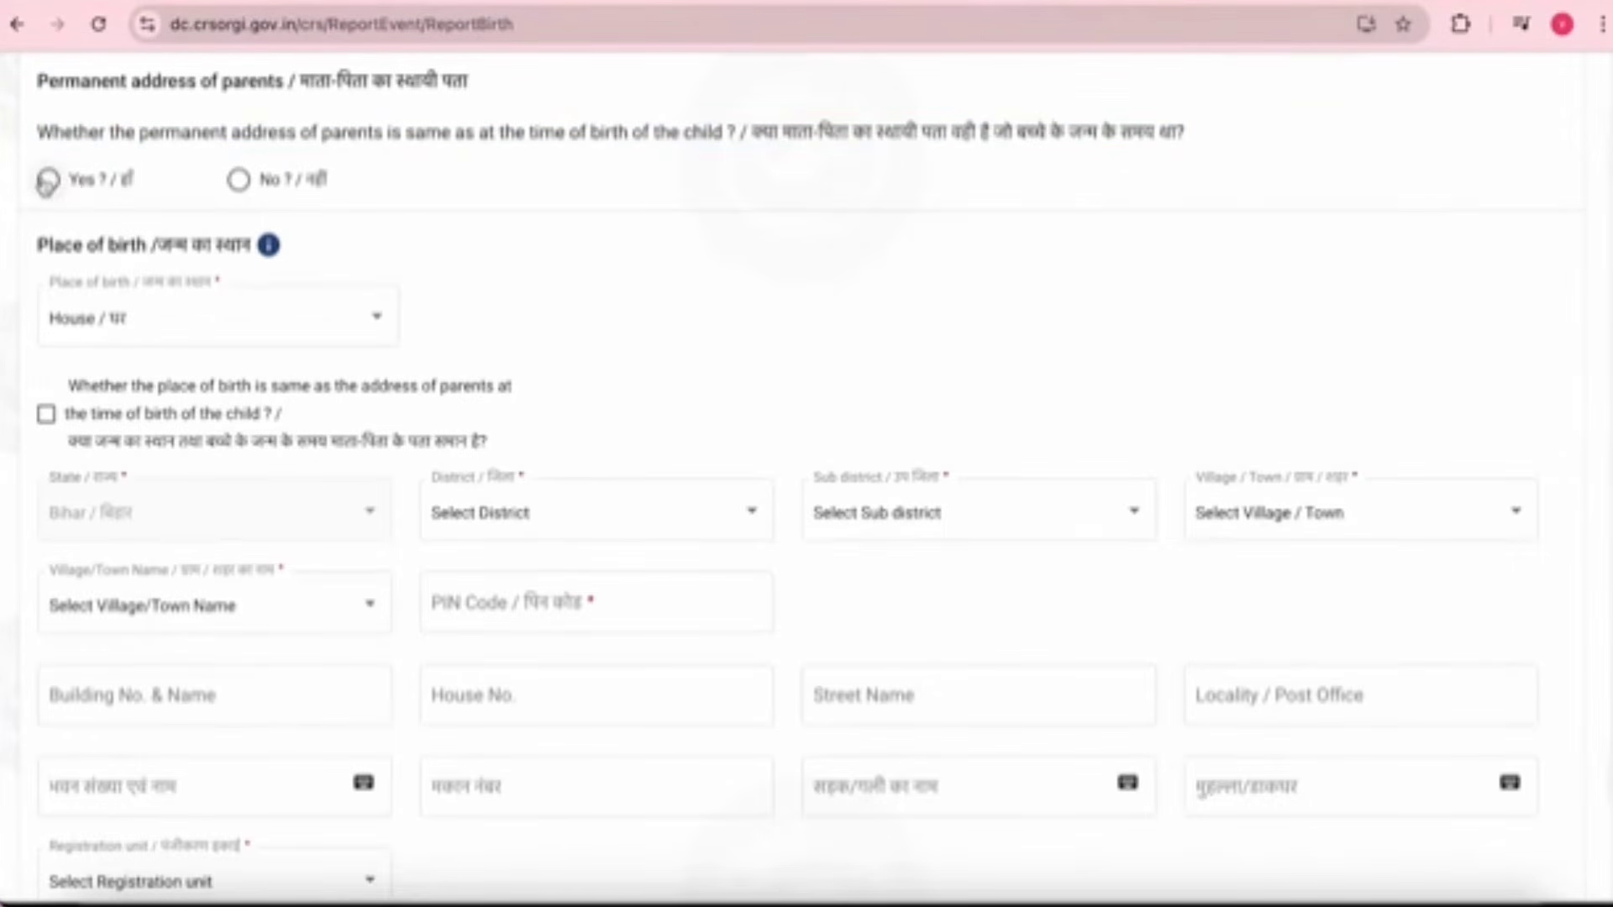
scroll(467, 210, "down", 1)
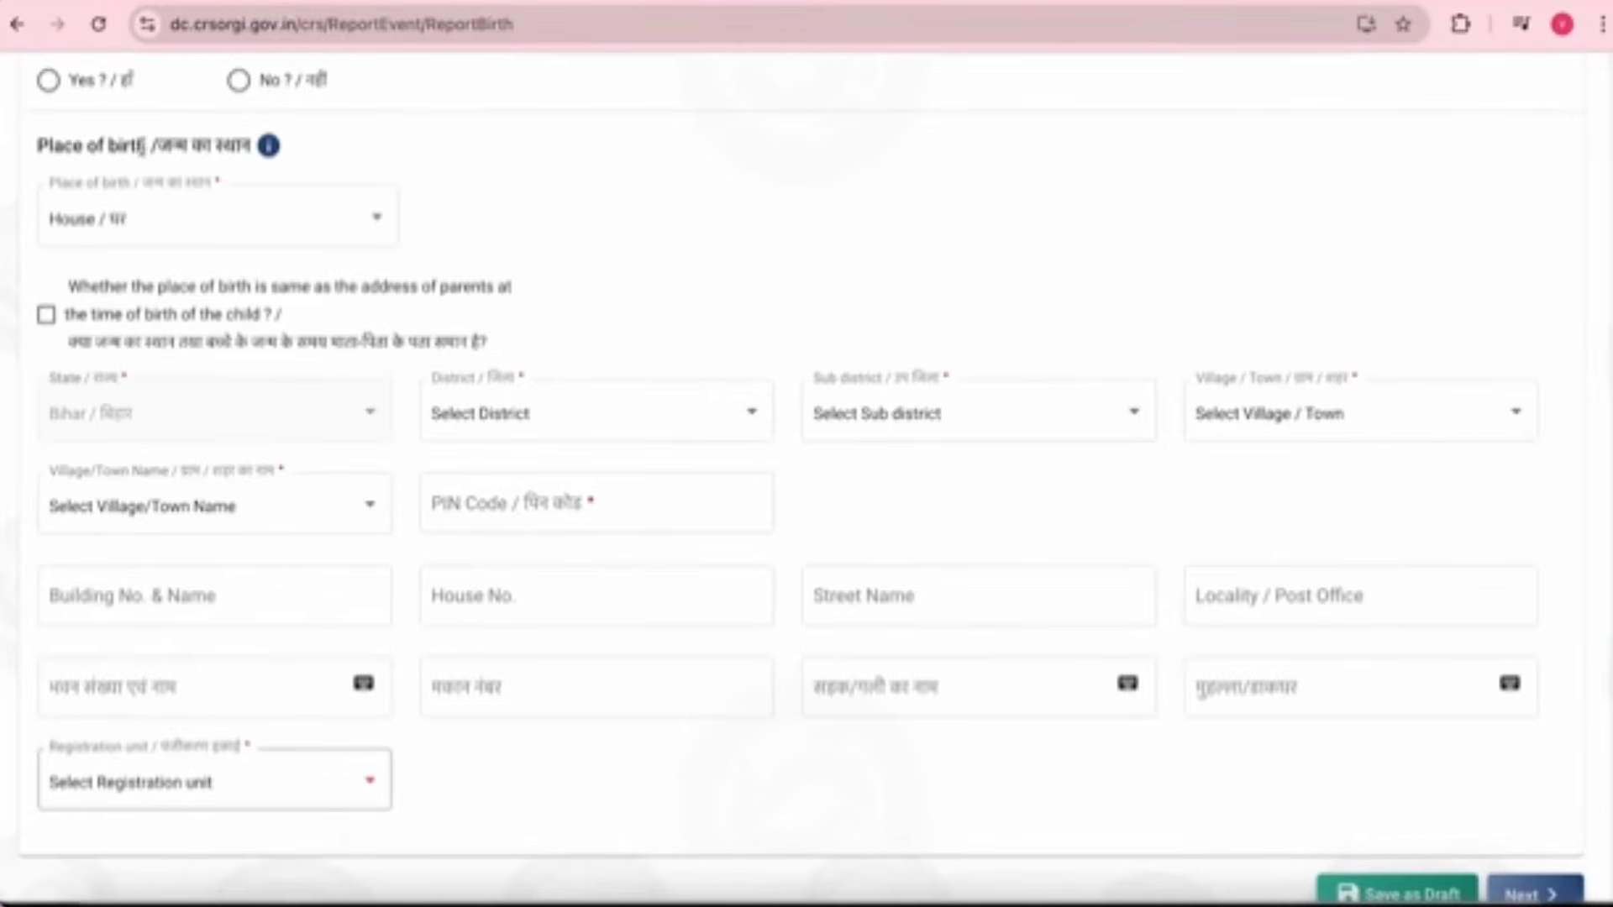
triple_click(145, 147)
left_click(487, 159)
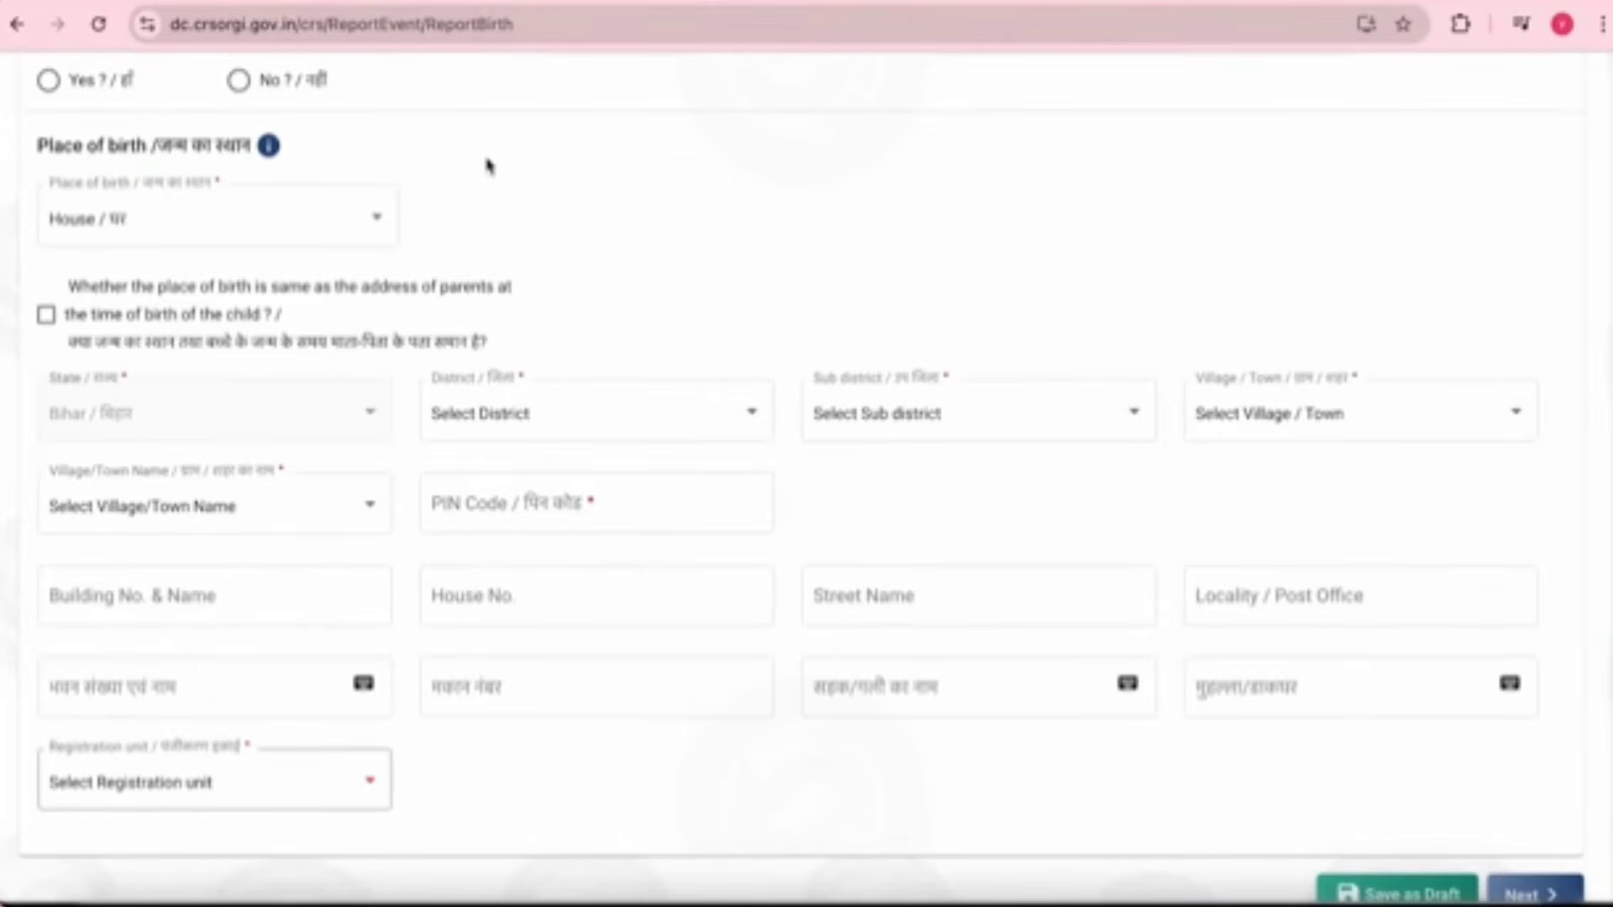
left_click(220, 227)
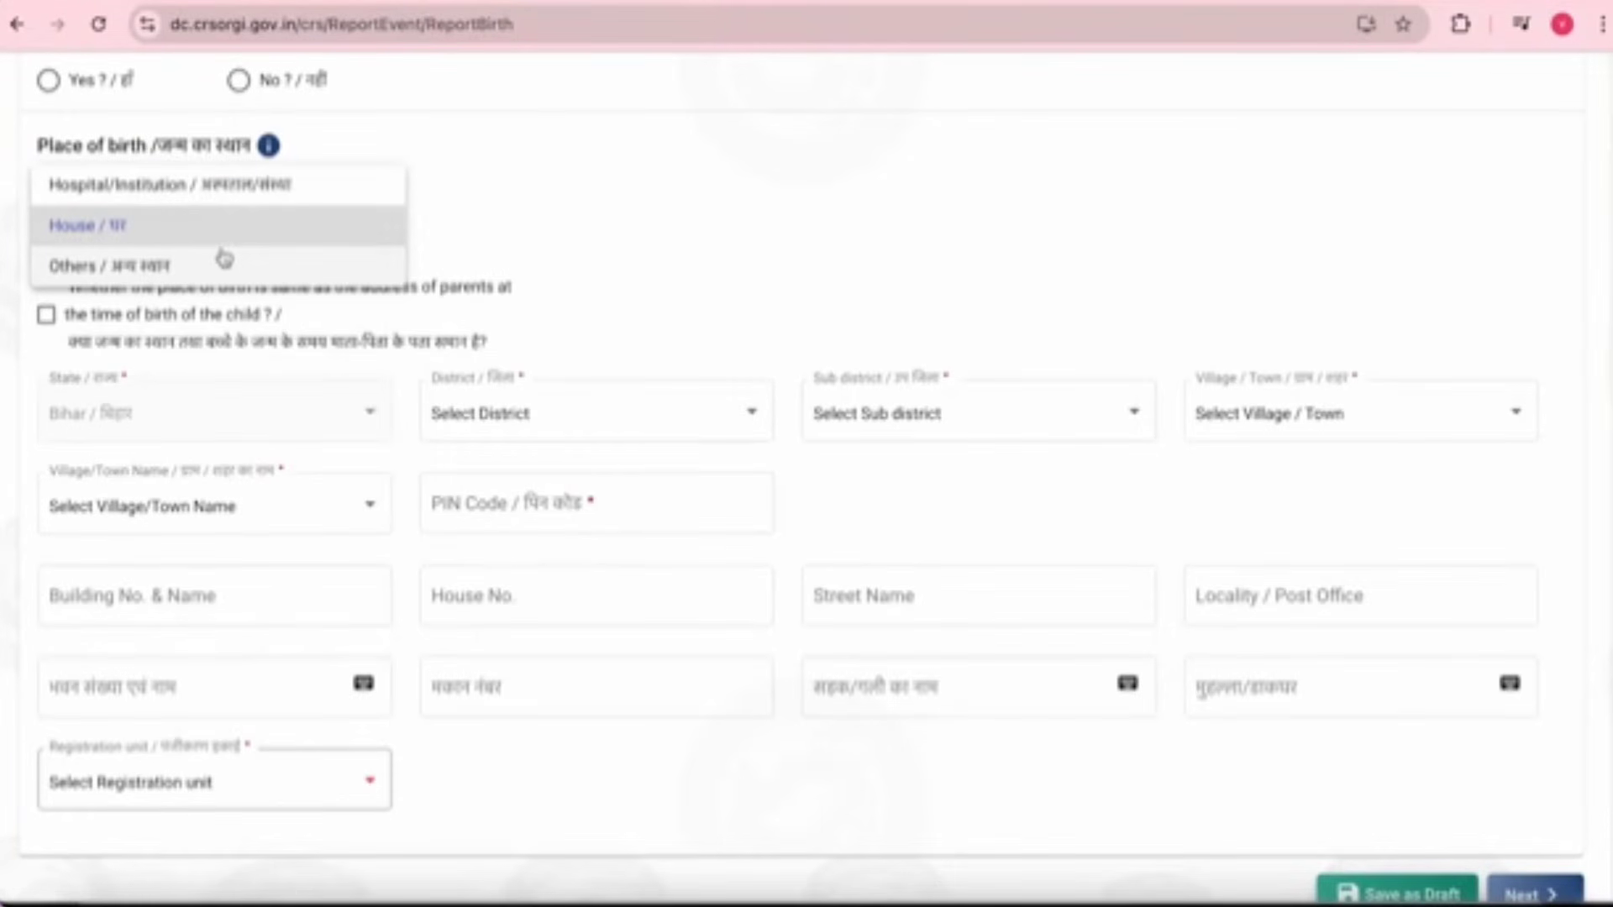
left_click(211, 232)
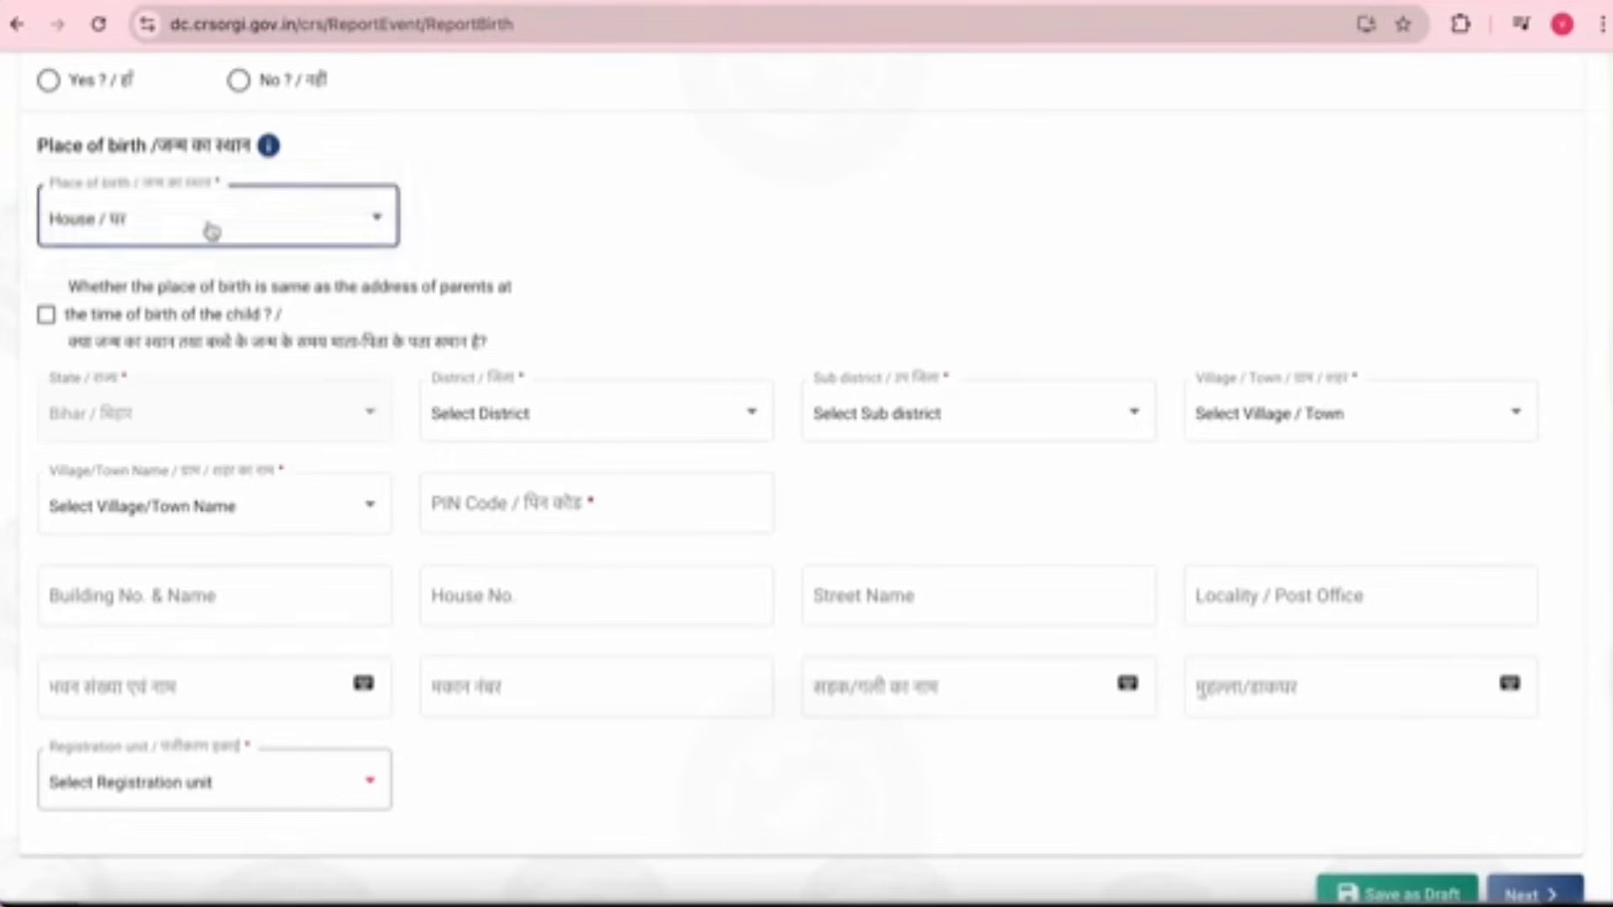
left_click(227, 242)
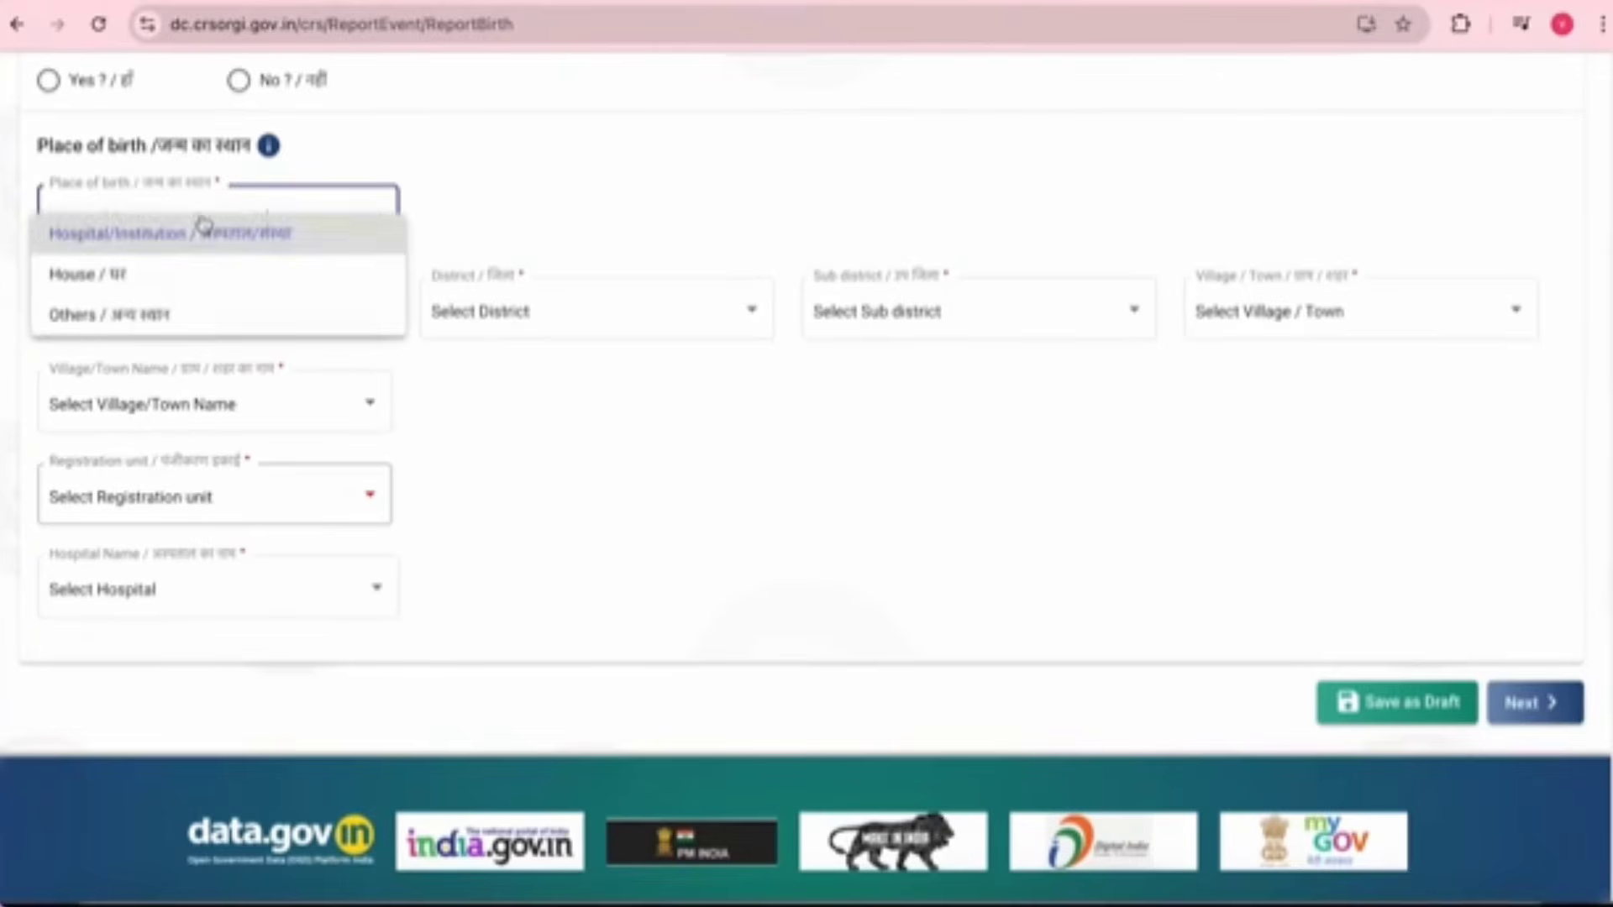
left_click(210, 228)
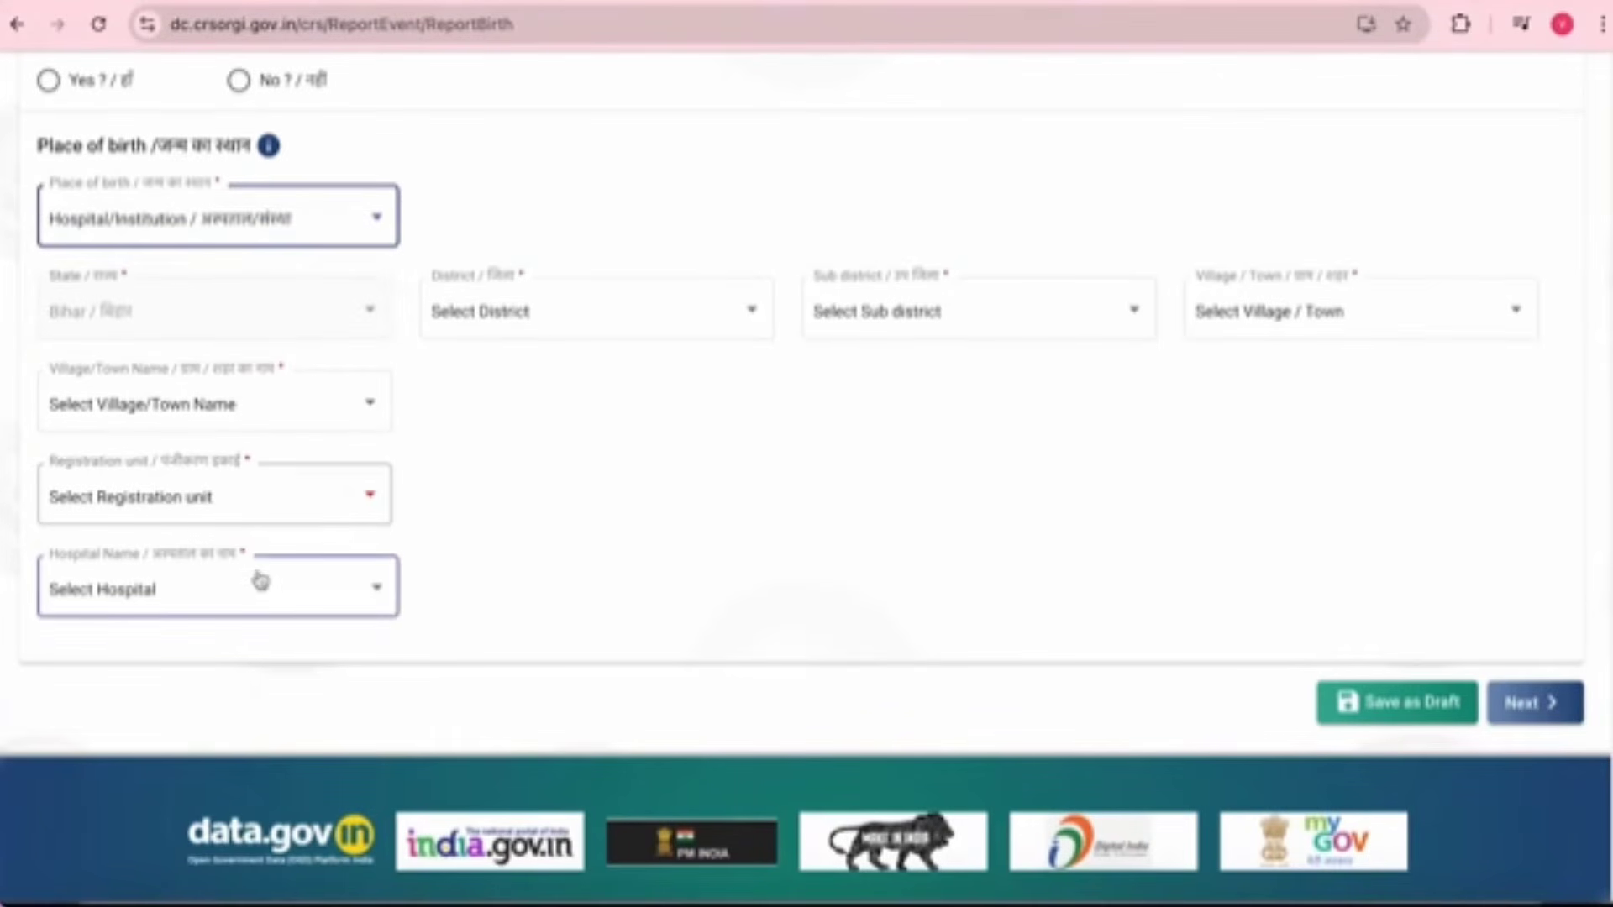
left_click(187, 238)
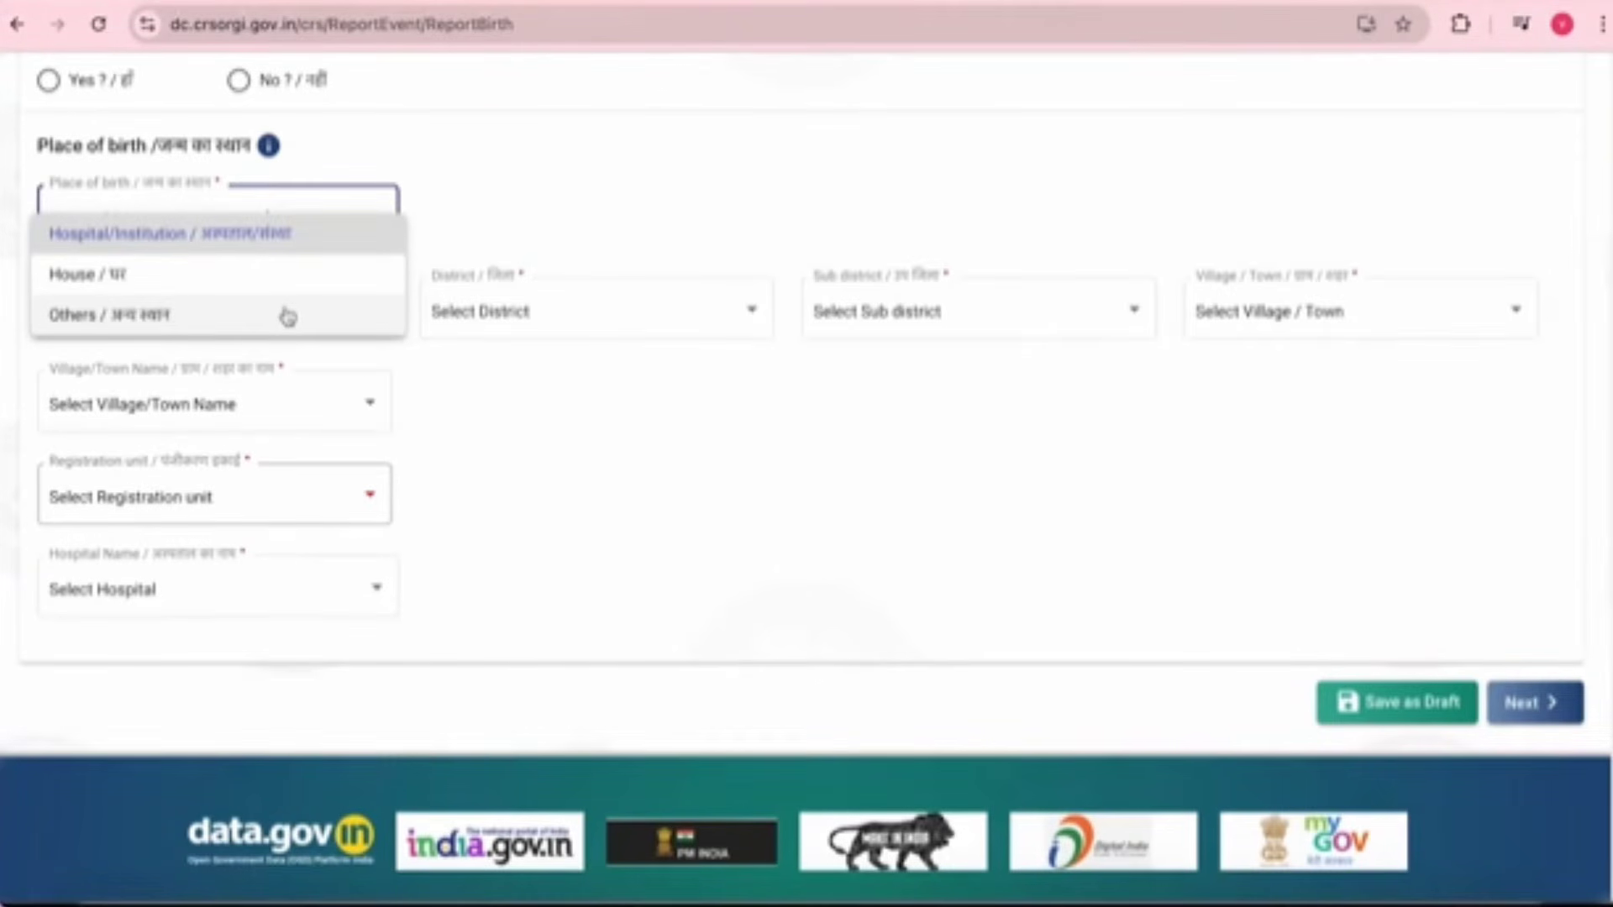
left_click(211, 277)
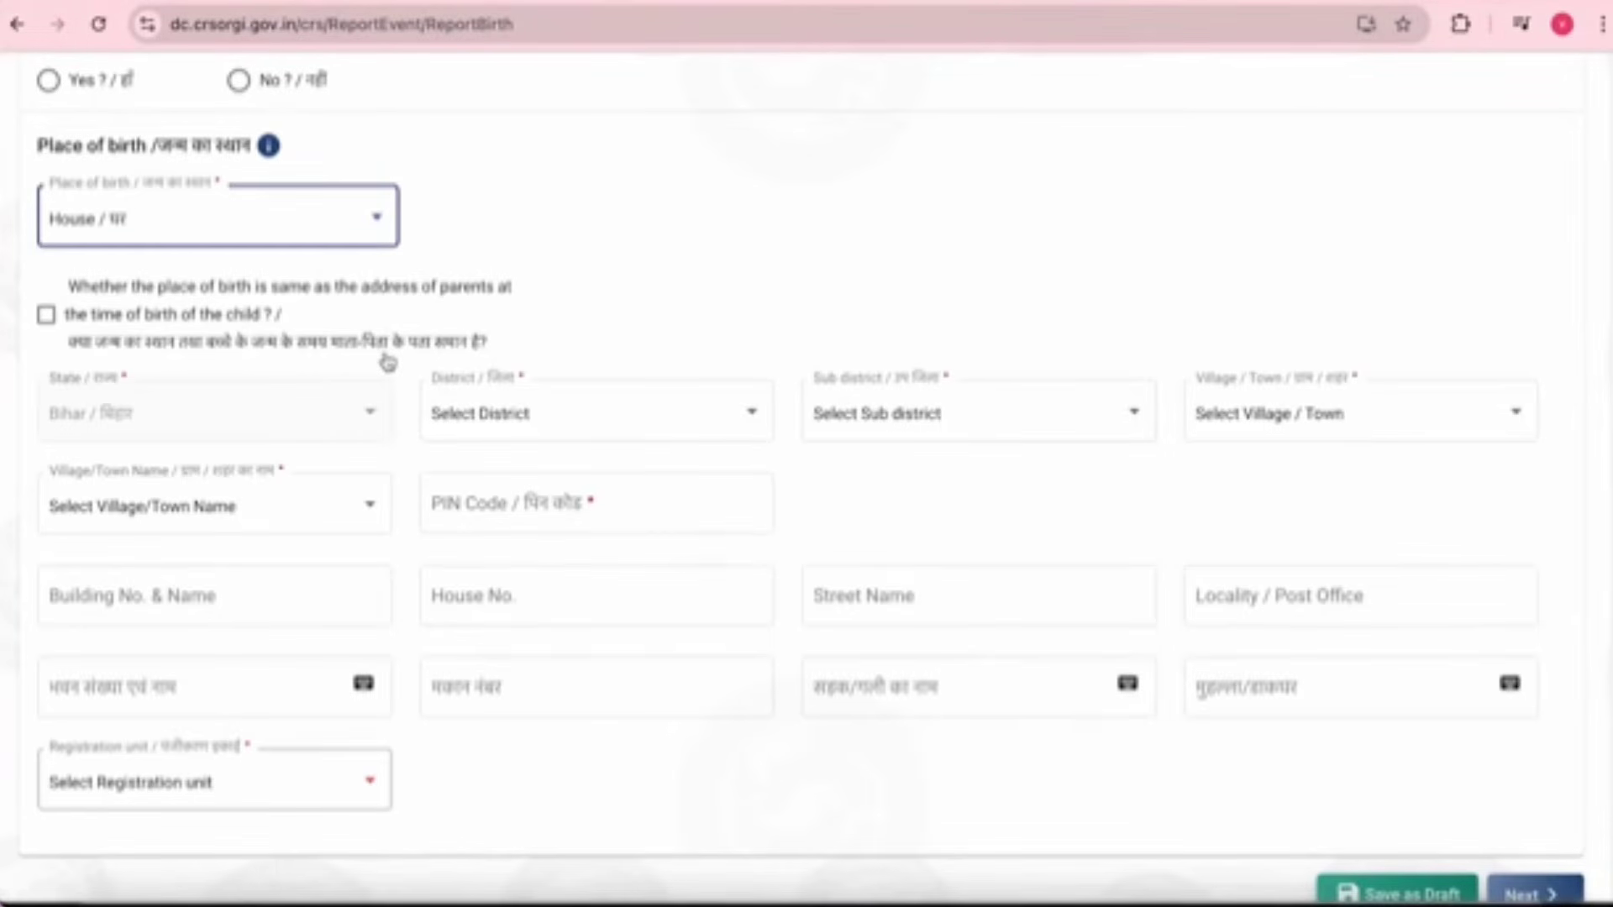
Use the parents' address as place of birth, pick GRAM PANCHAYAT GANGSARA as registration unit, and continue.
left_click(46, 316)
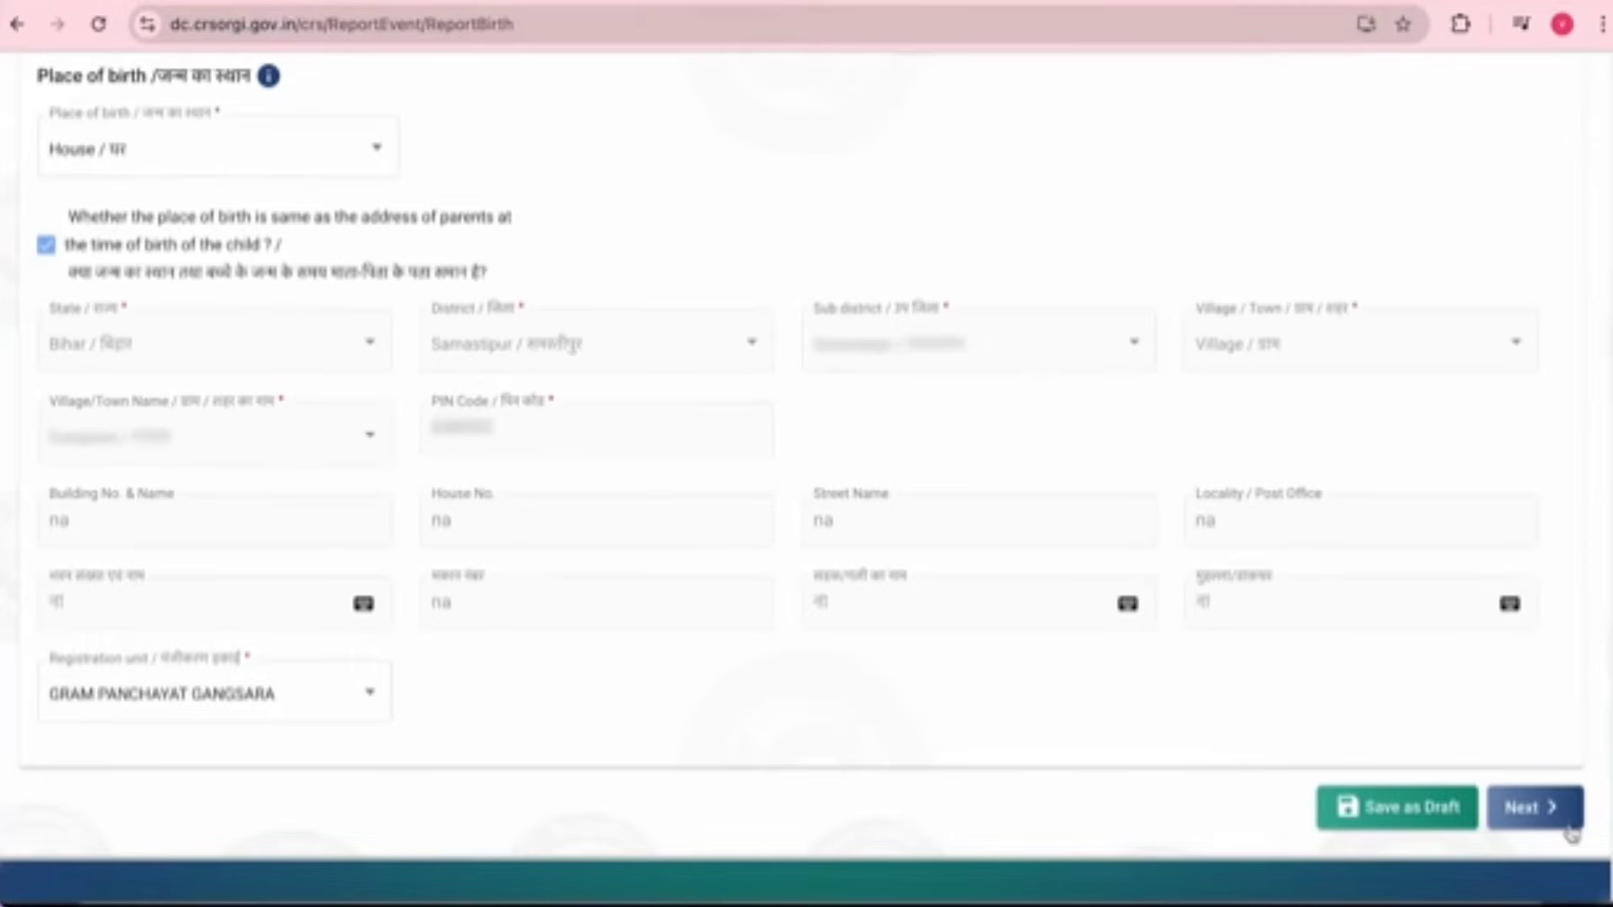
left_click(370, 693)
left_click(497, 682)
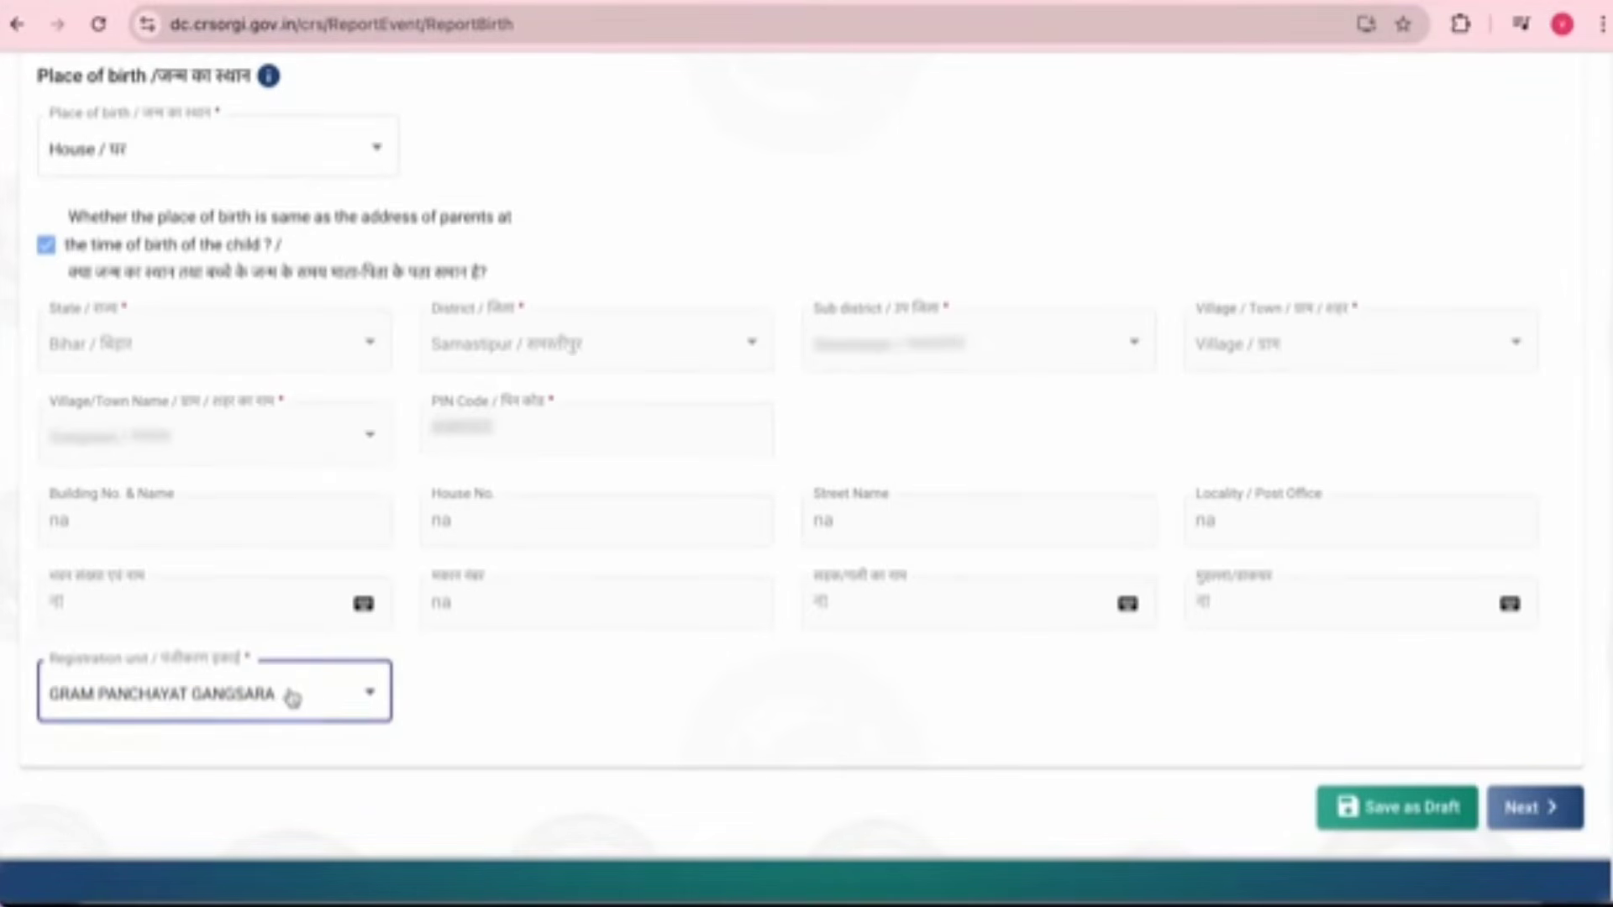
left_click(294, 696)
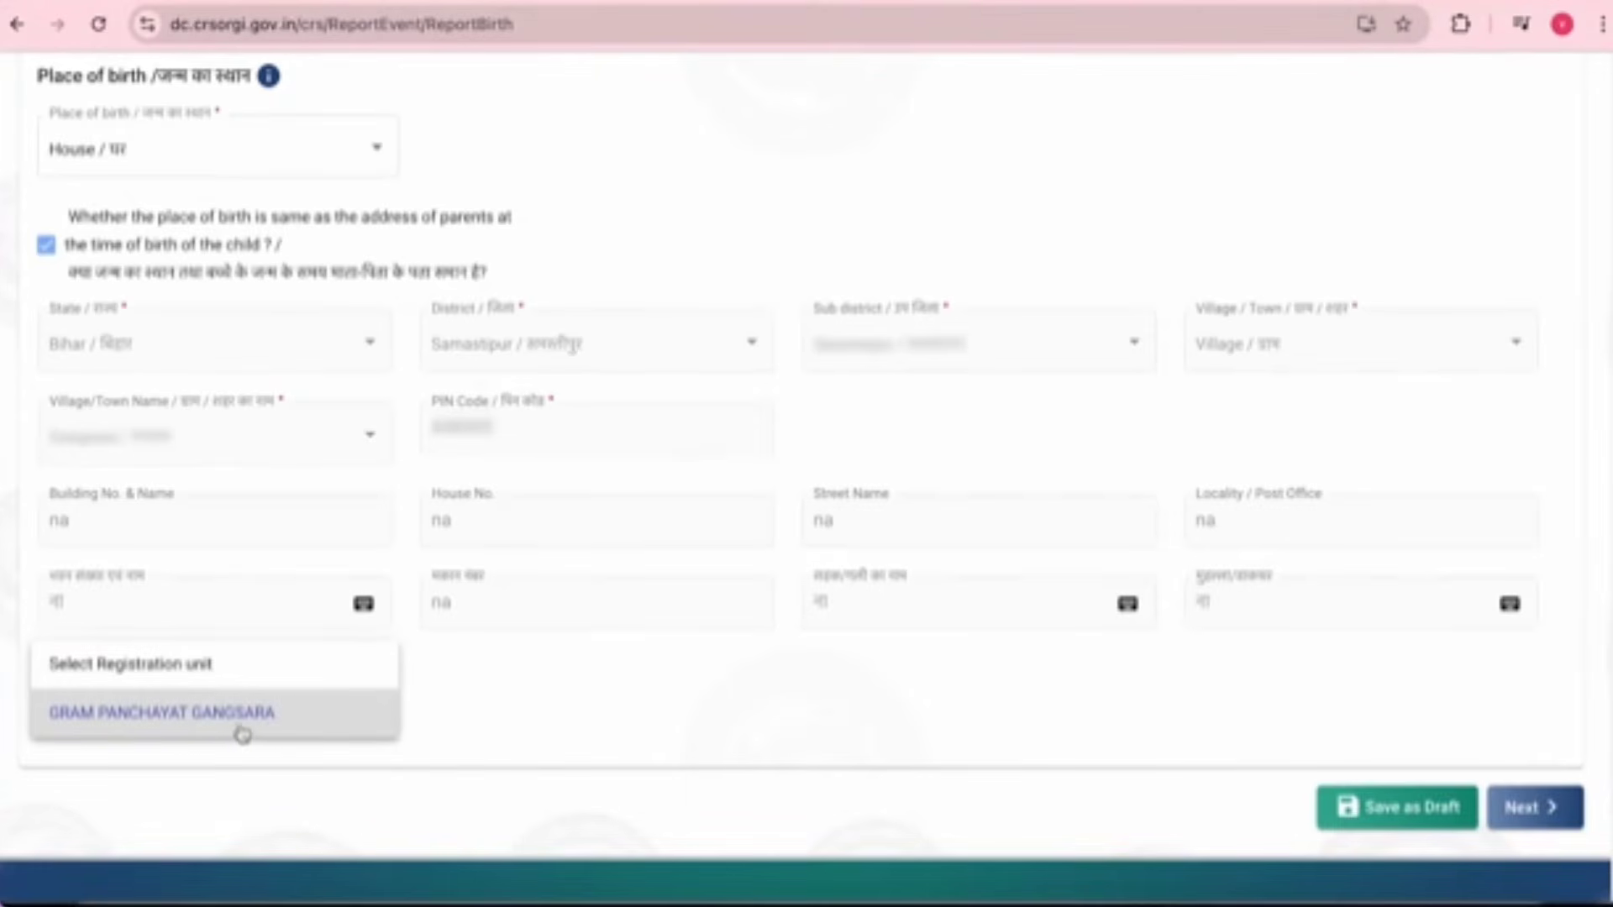
left_click(307, 731)
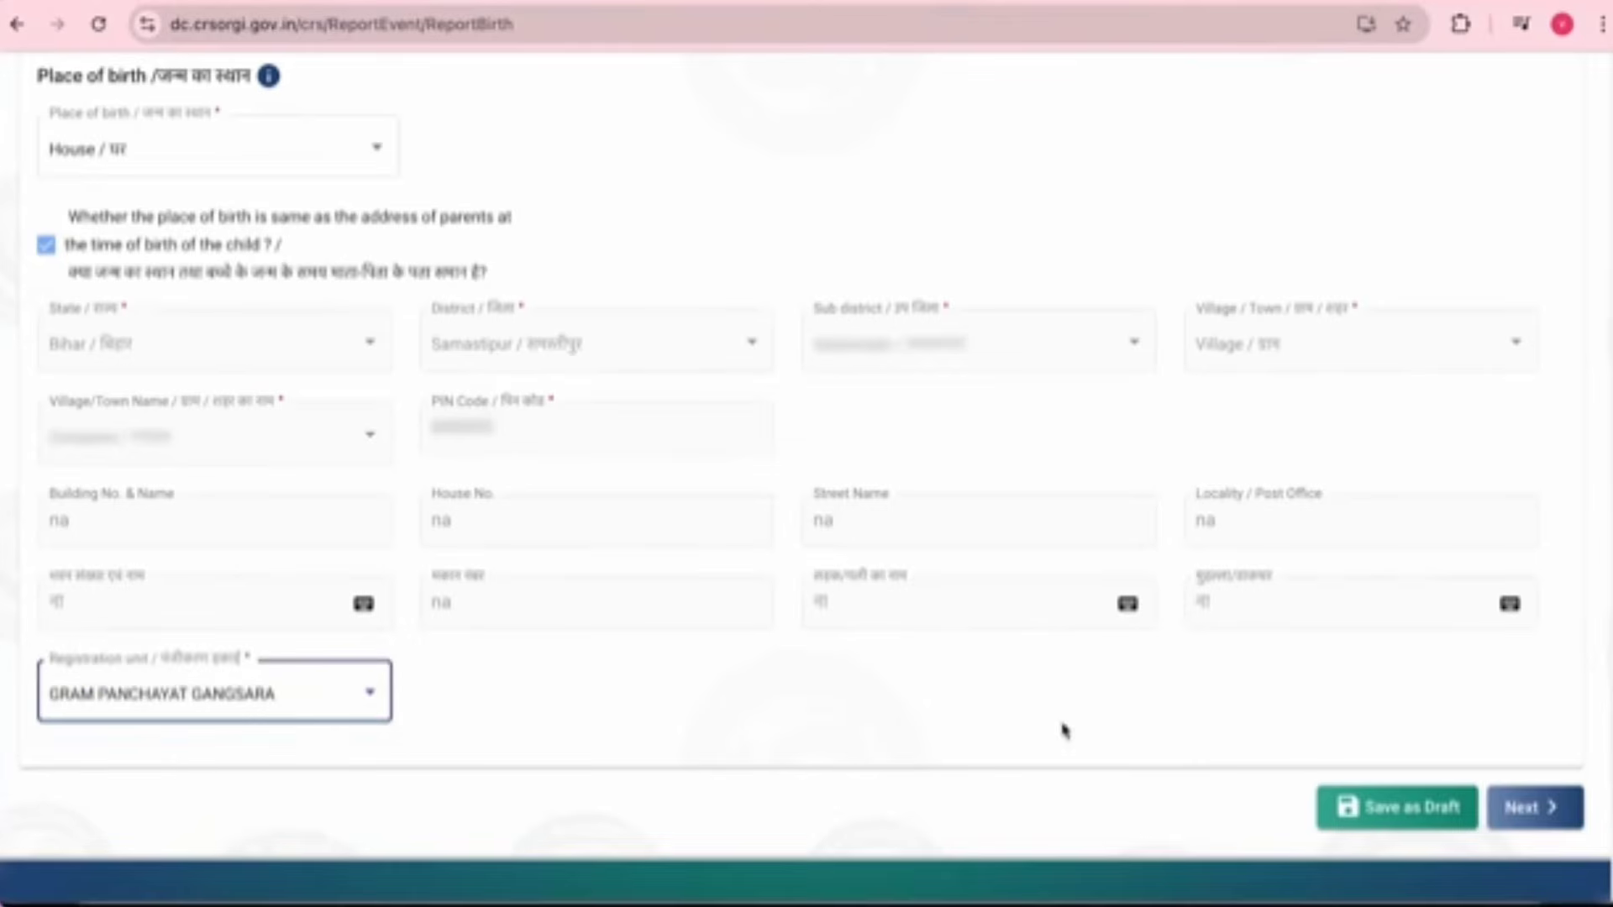
left_click(1553, 808)
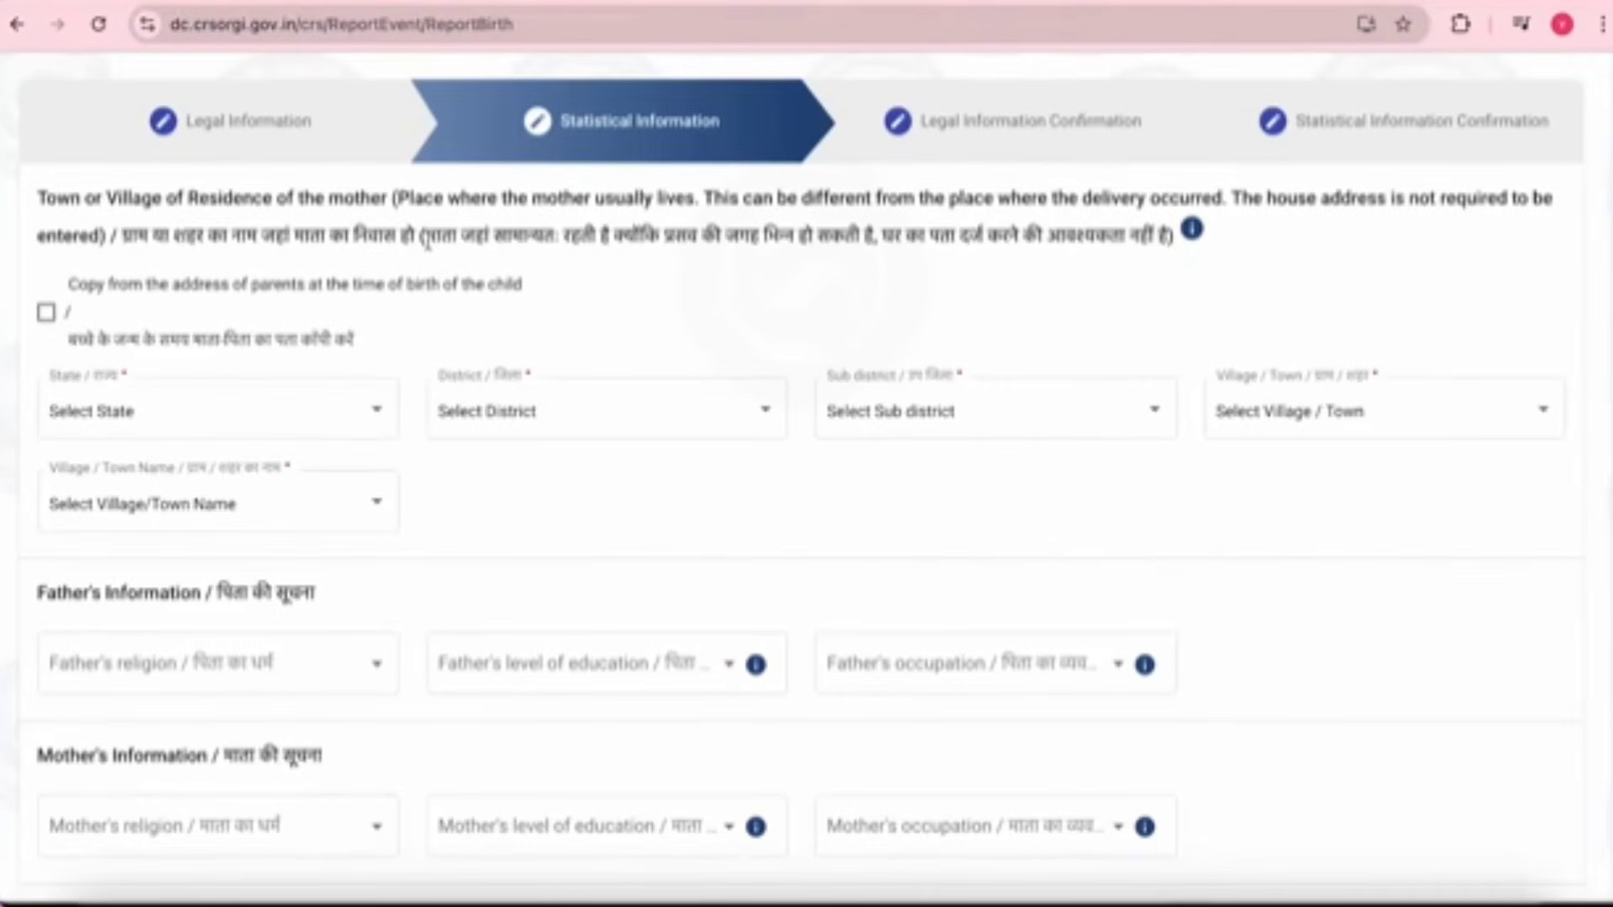
Copy the parents' address as the mother's usual residence.
left_click_drag(426, 236, 661, 244)
triple_click(668, 239)
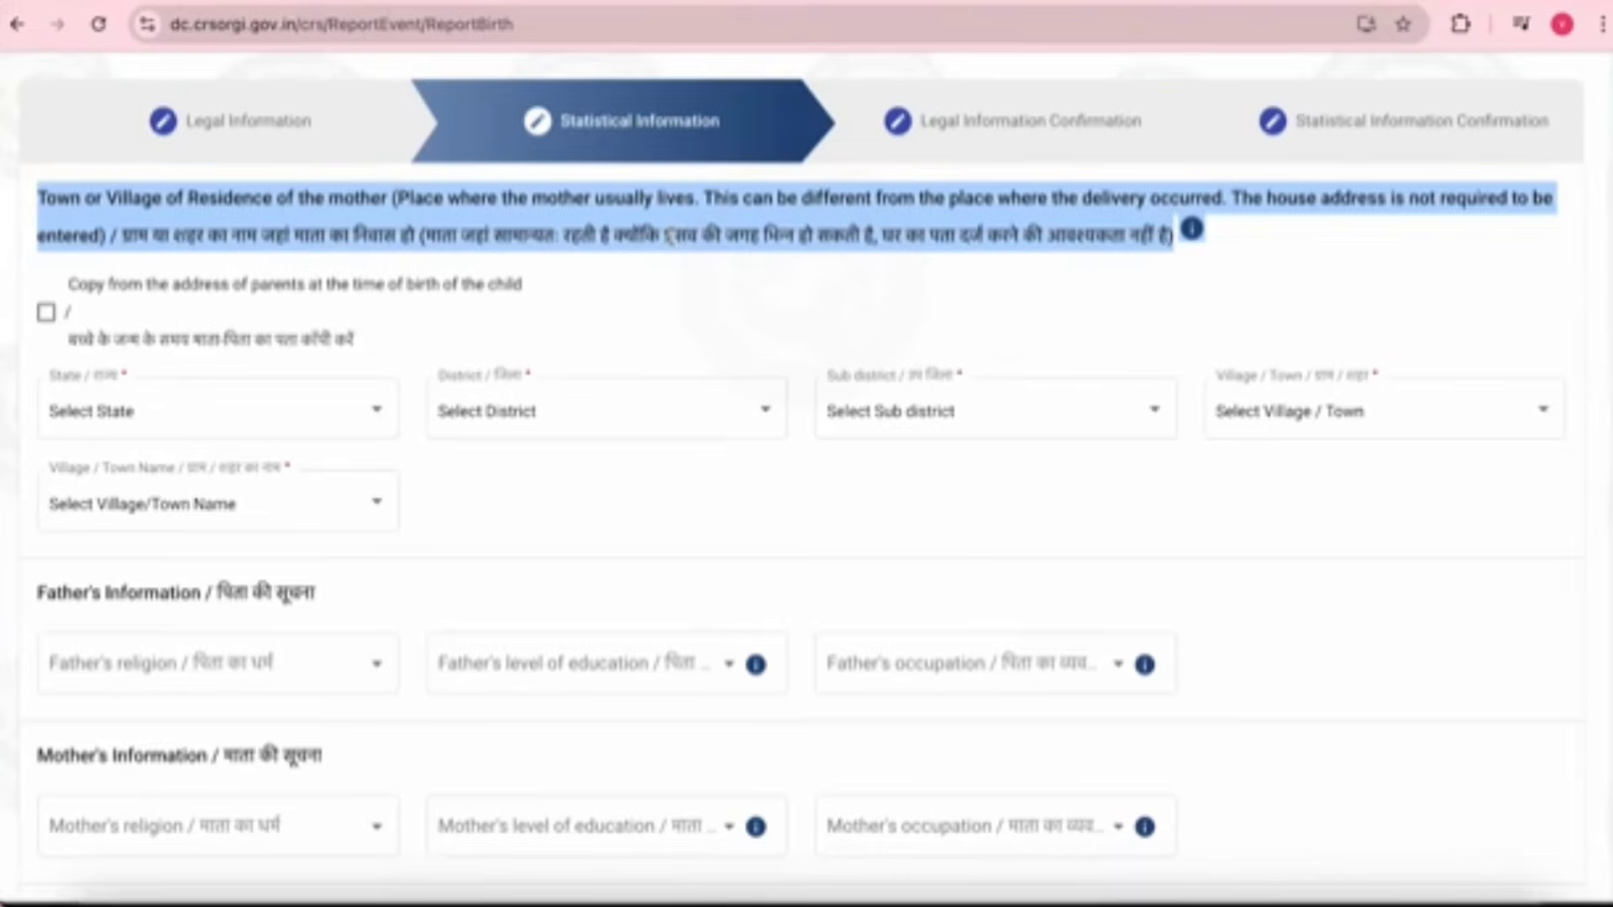
triple_click(669, 235)
left_click(49, 313)
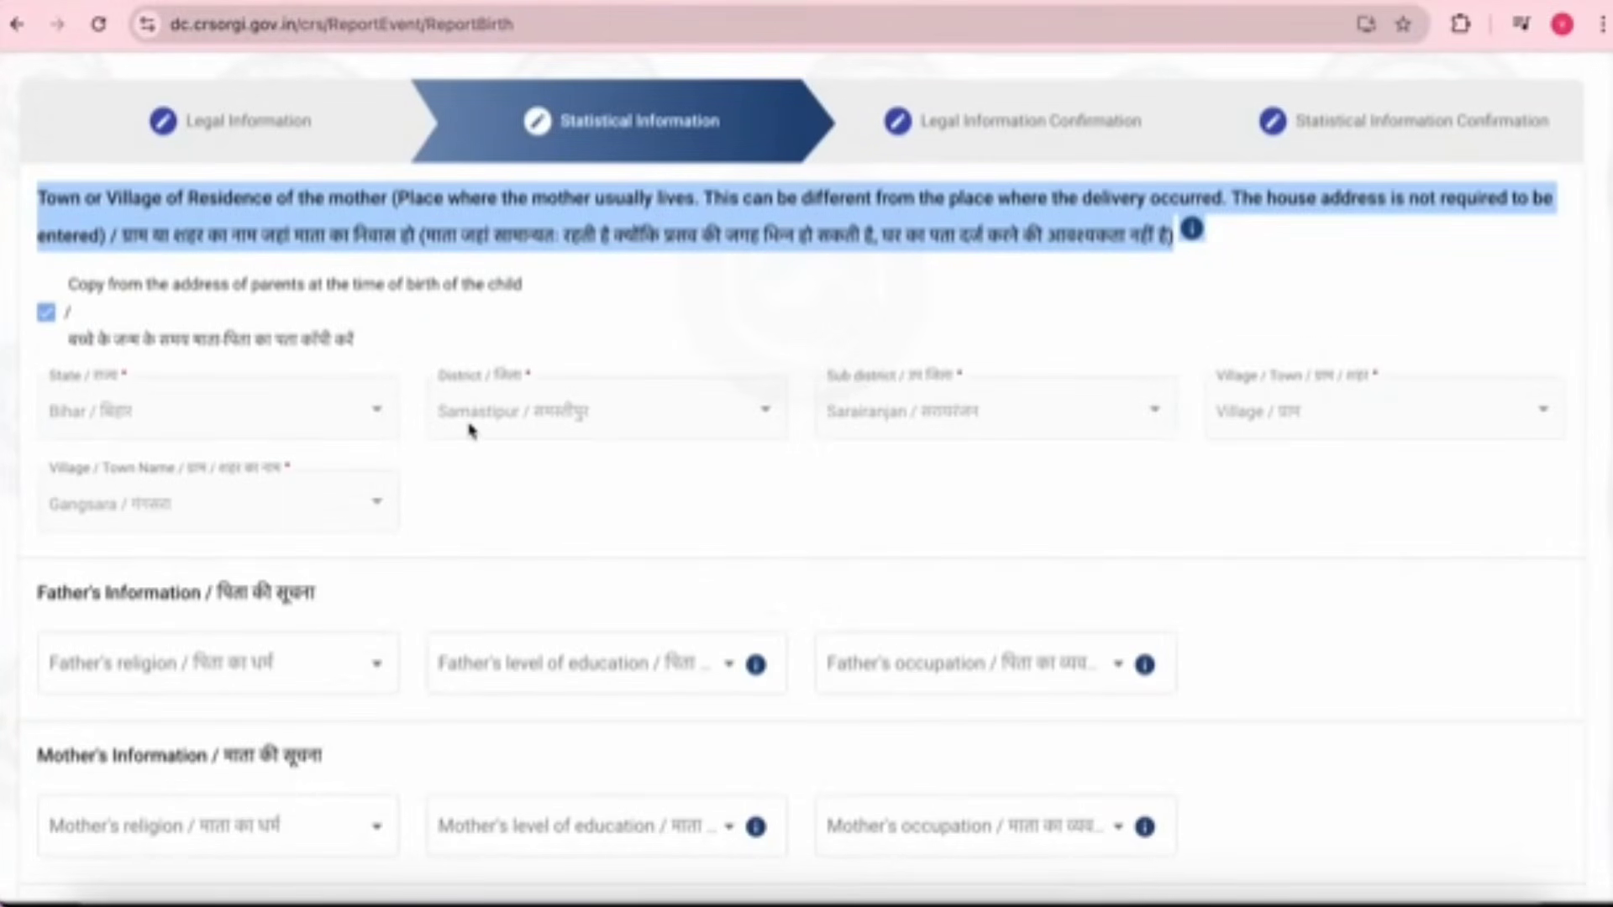
Set the father's religion to Hindu, education to Bachelor/Undergraduate, and occupation to Employer.
scroll(469, 430, "down", 6)
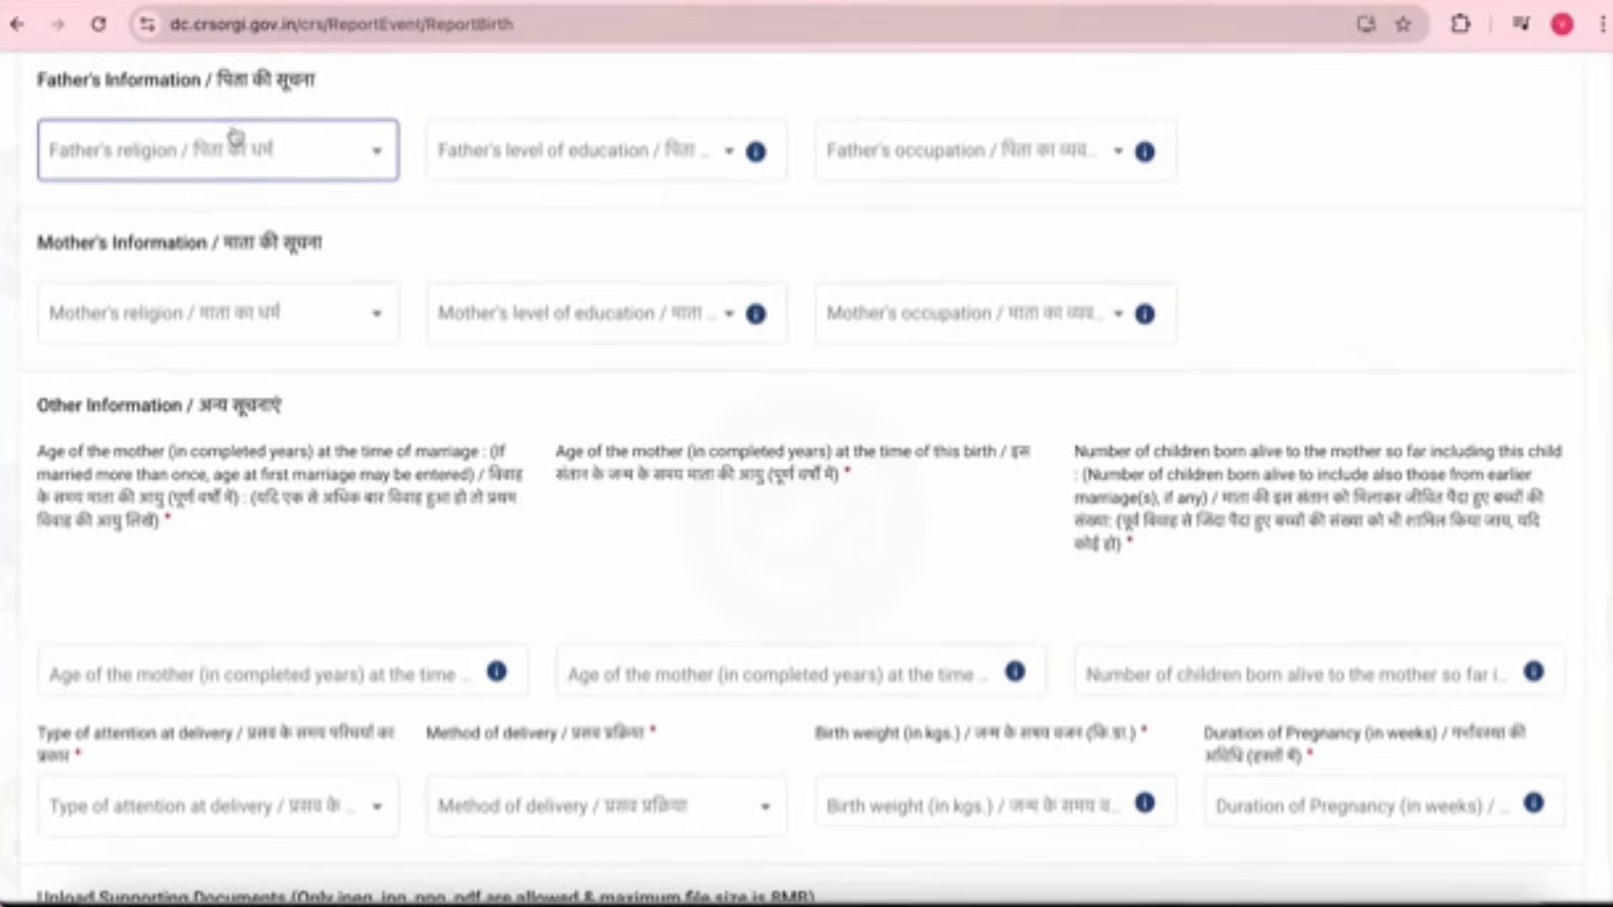
left_click(294, 153)
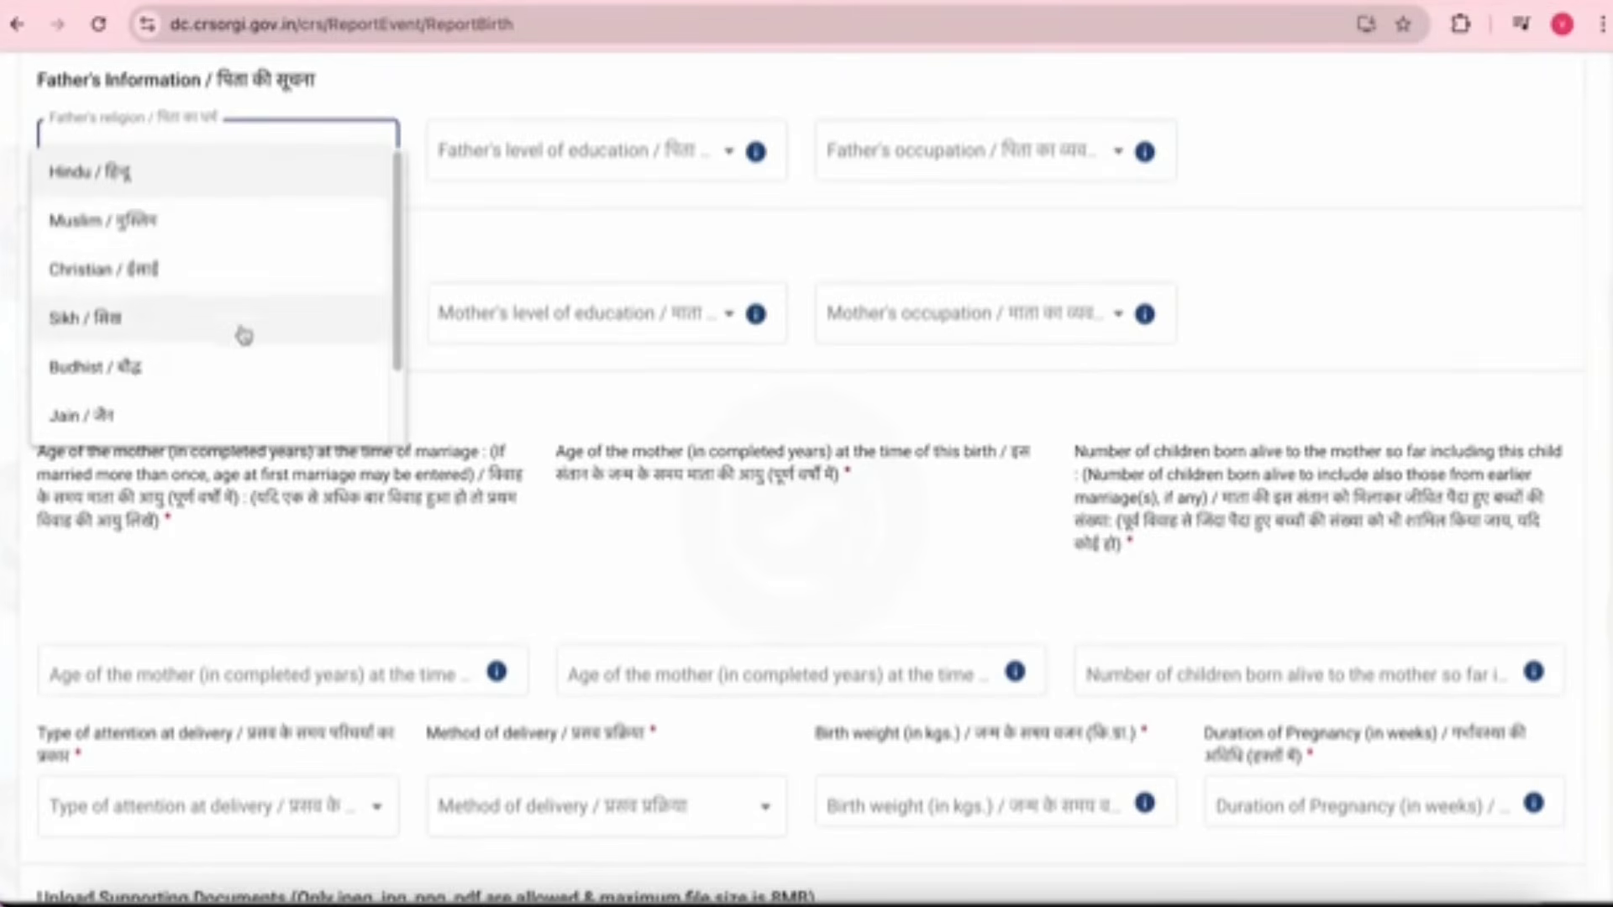
left_click(244, 193)
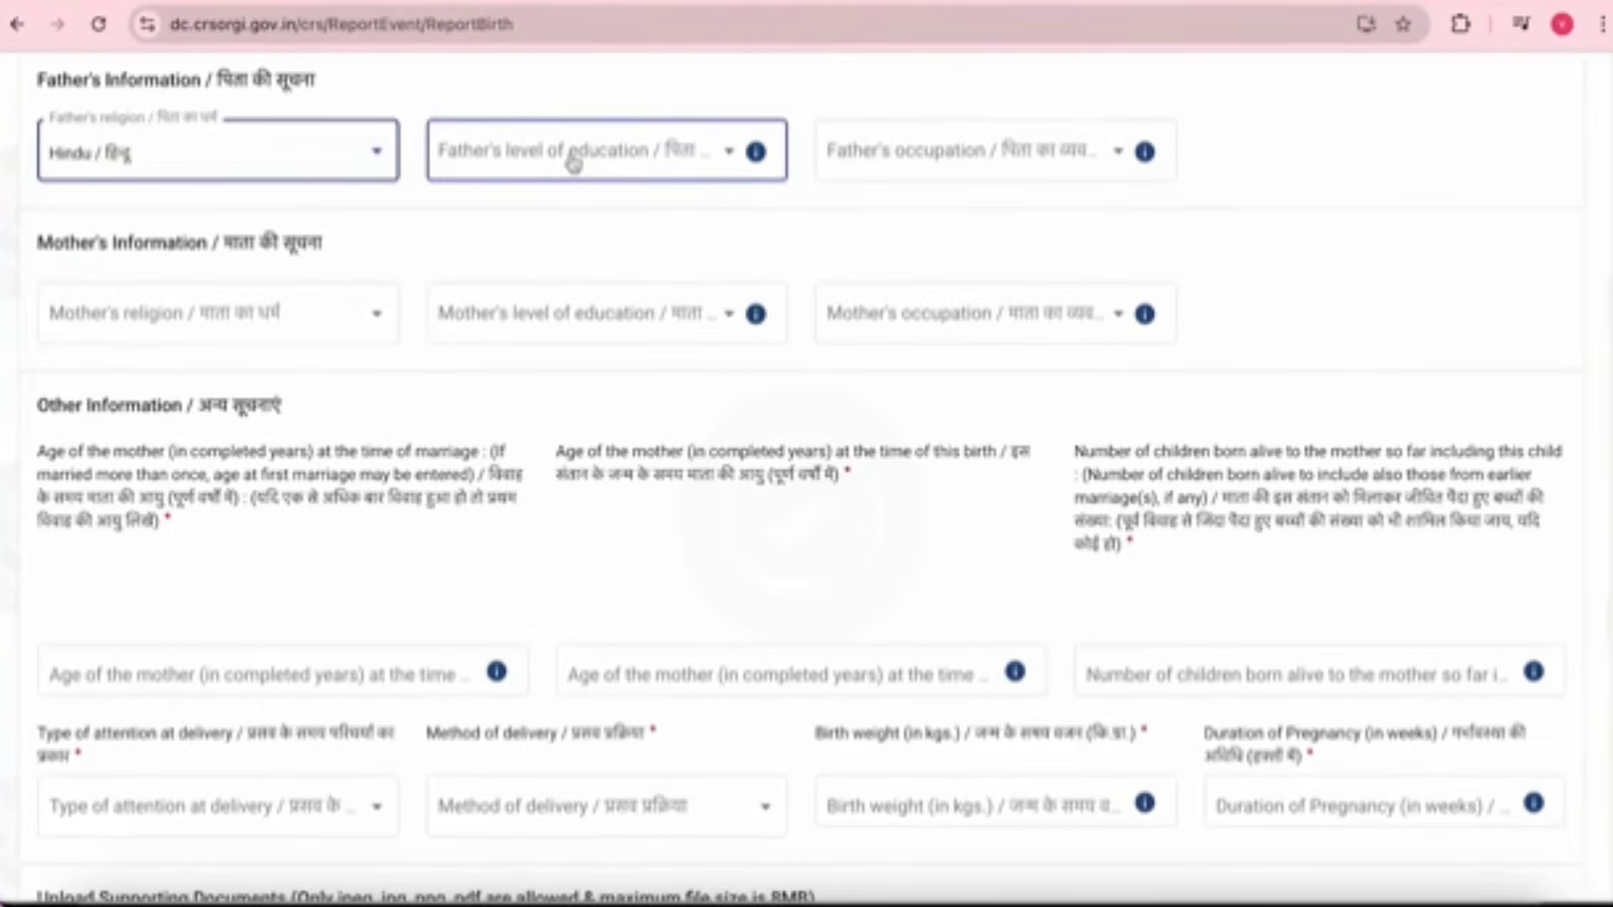
left_click(750, 144)
scroll(660, 264, "down", 8)
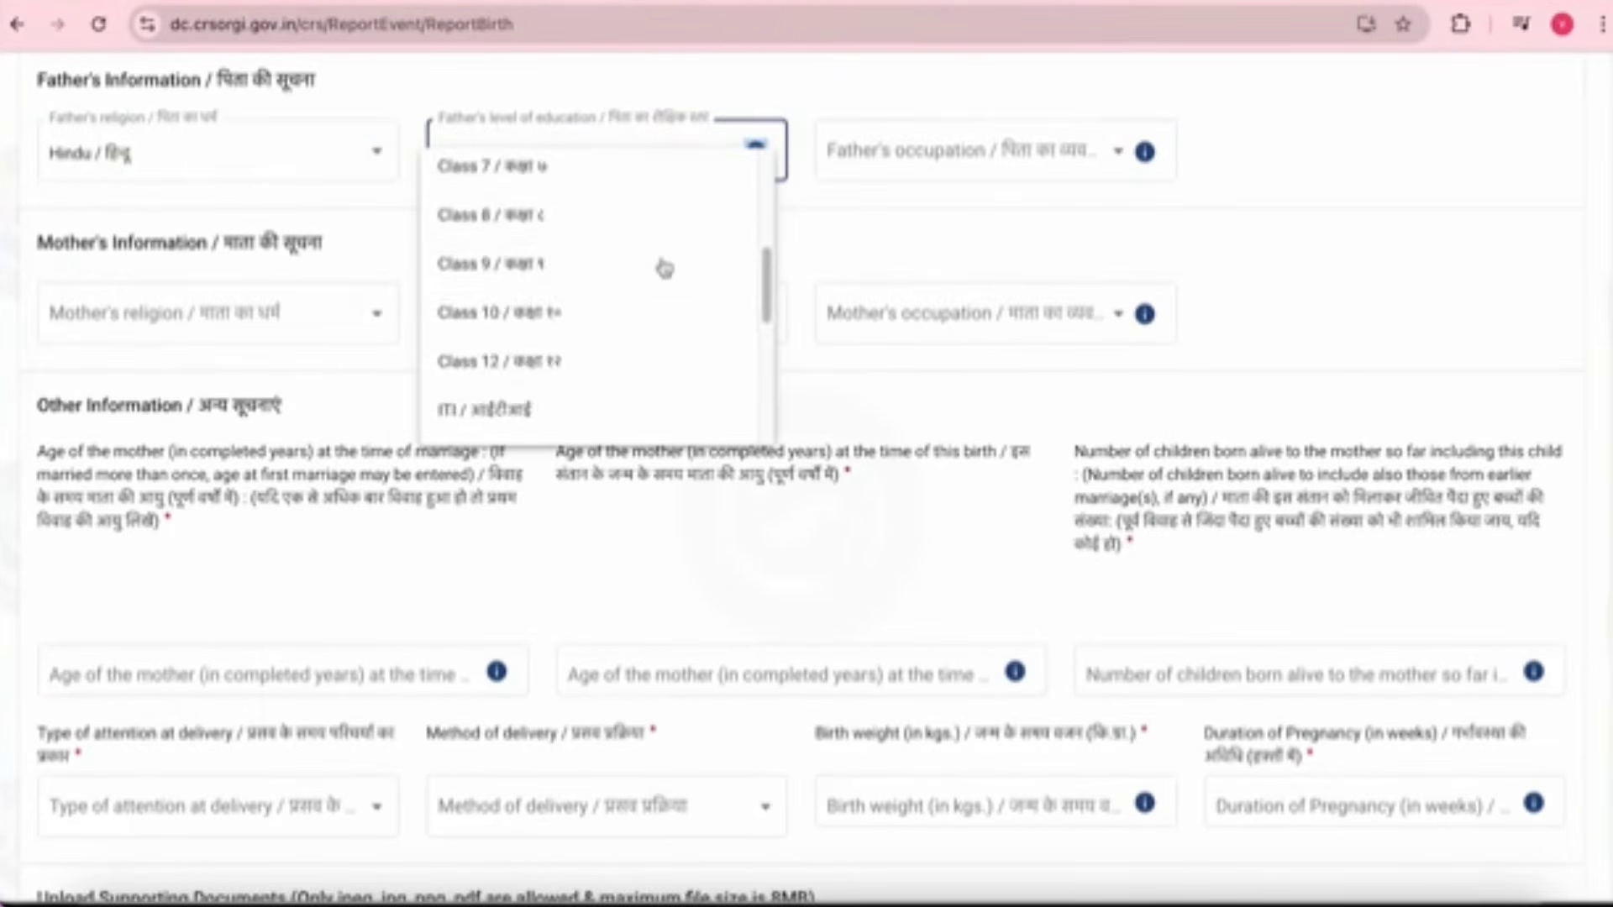
scroll(664, 267, "up", 4)
scroll(662, 267, "down", 1)
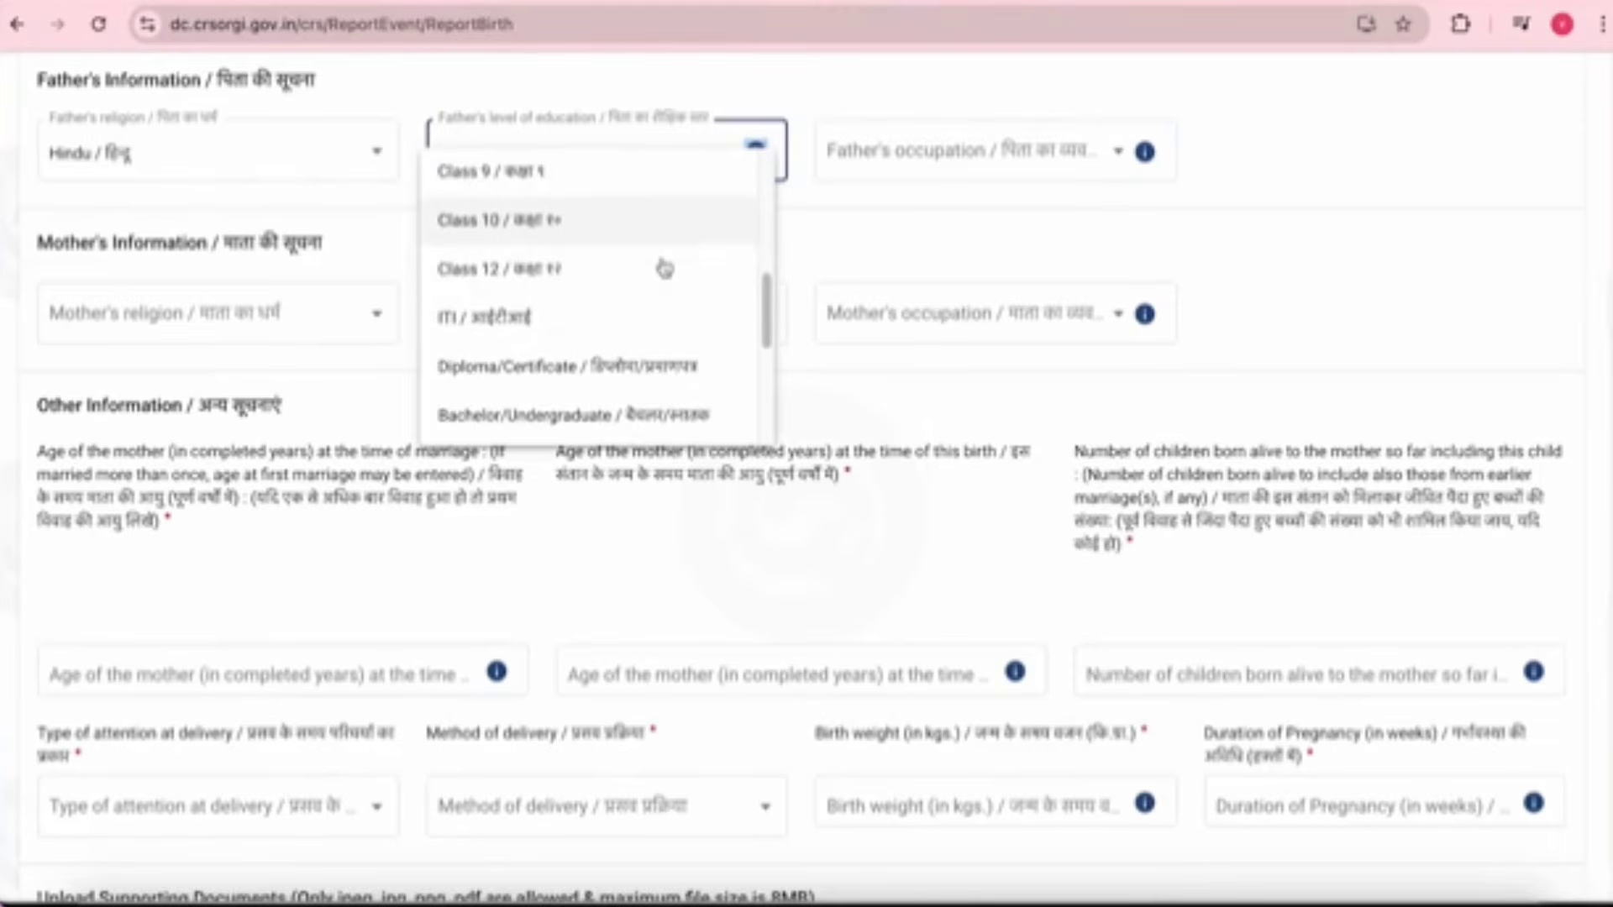
scroll(661, 268, "down", 1)
left_click(588, 352)
left_click(903, 176)
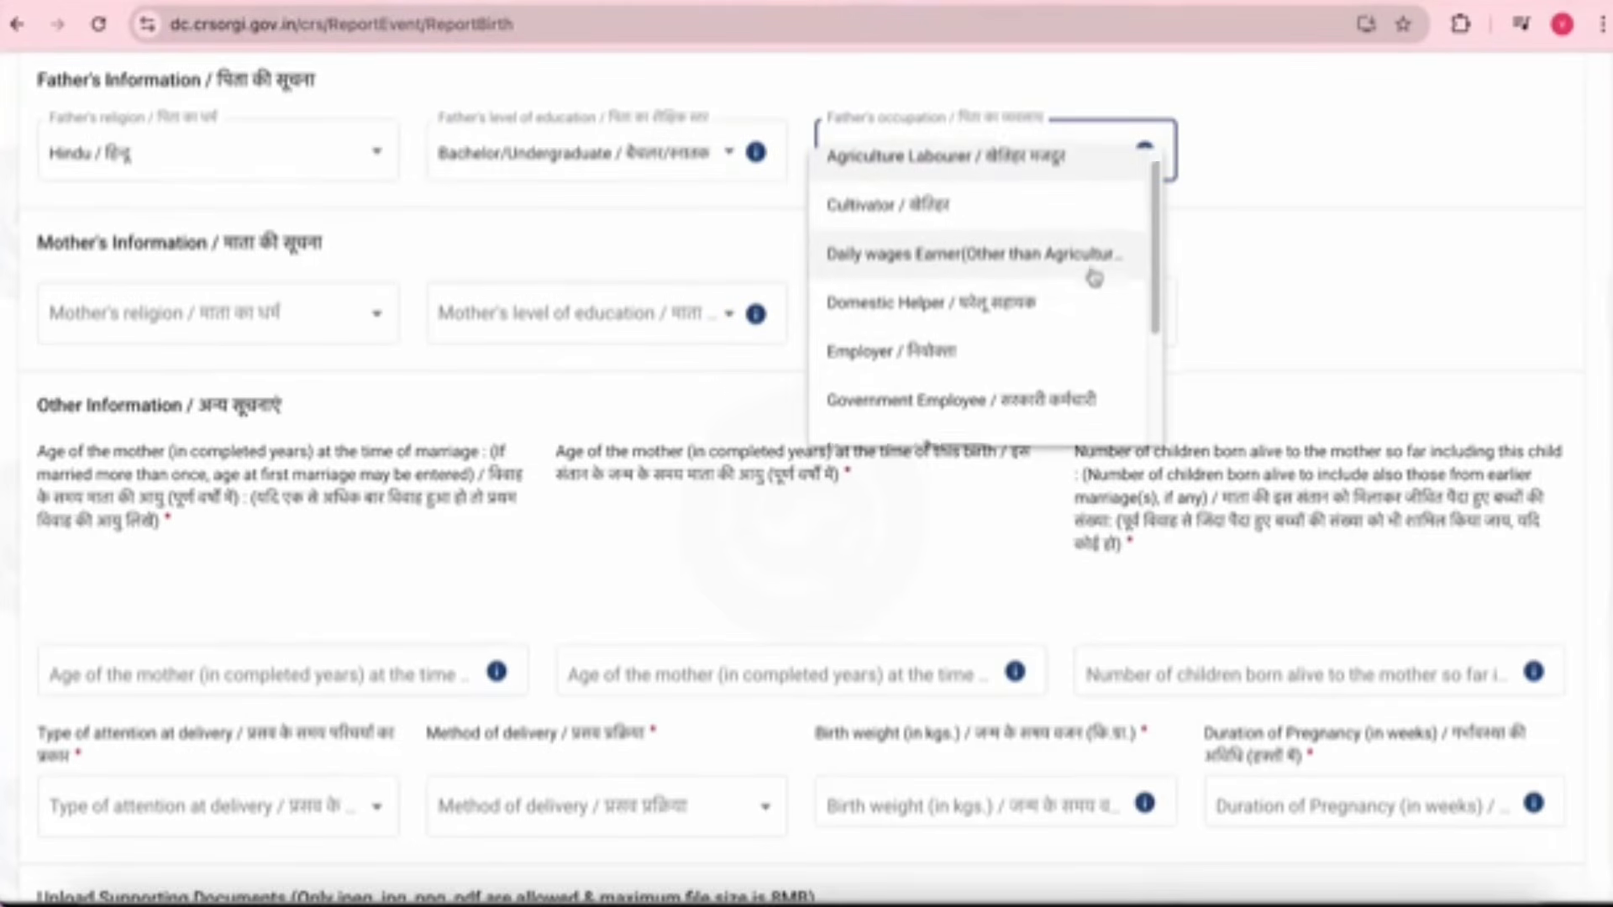
scroll(1083, 269, "down", 1)
left_click(924, 309)
Set the mother's religion to Hindu and education to Bachelor/Undergraduate.
left_click(220, 315)
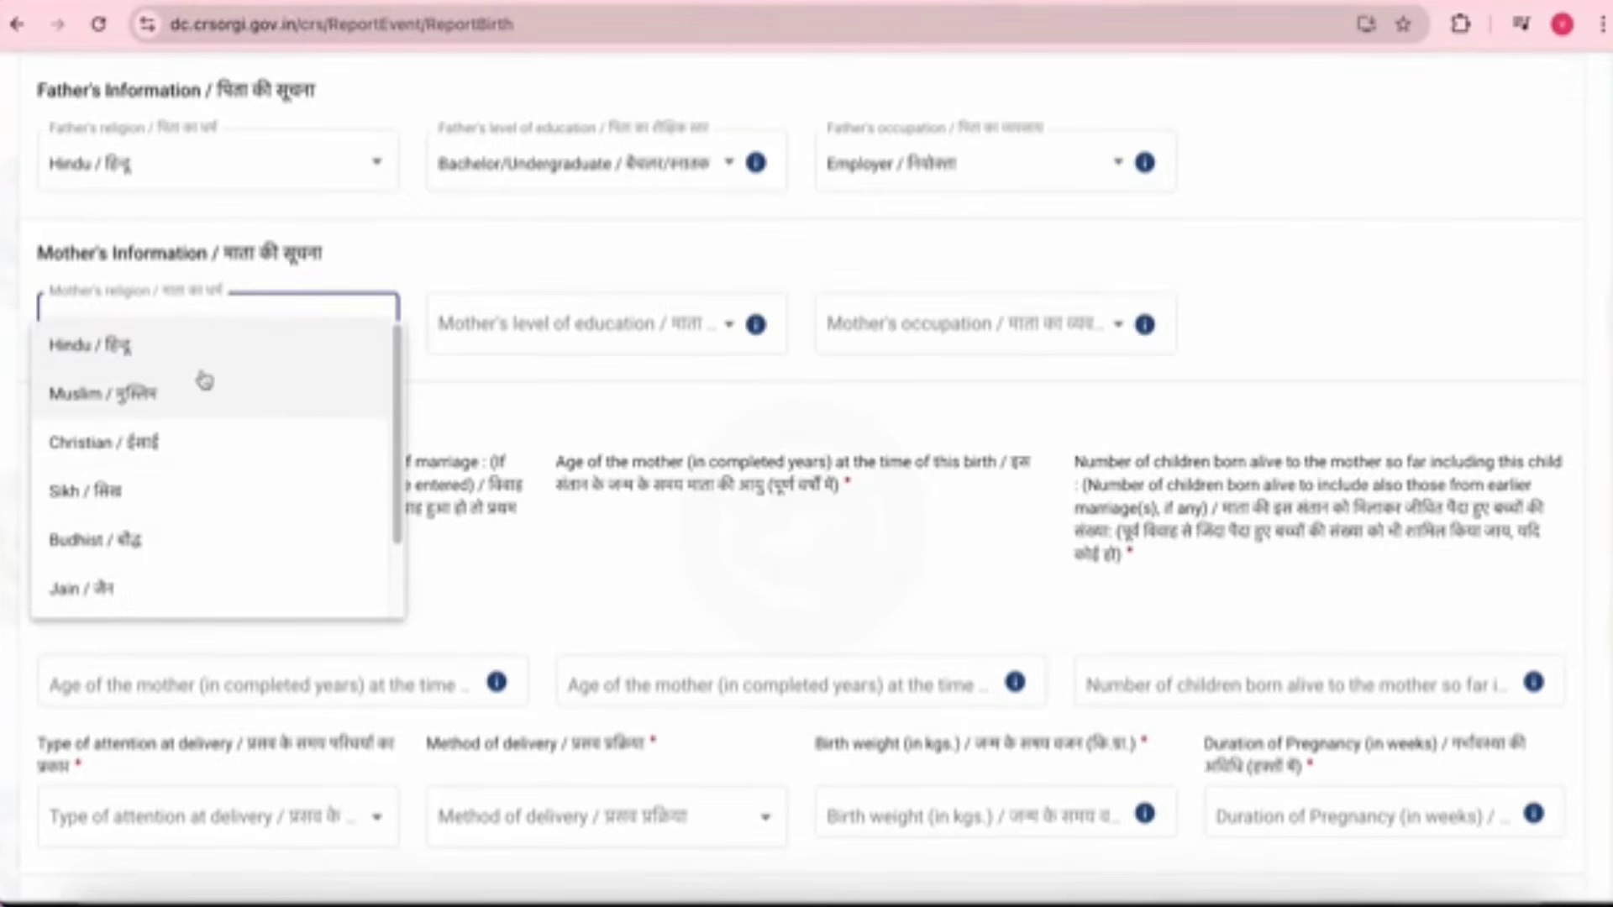
left_click(748, 321)
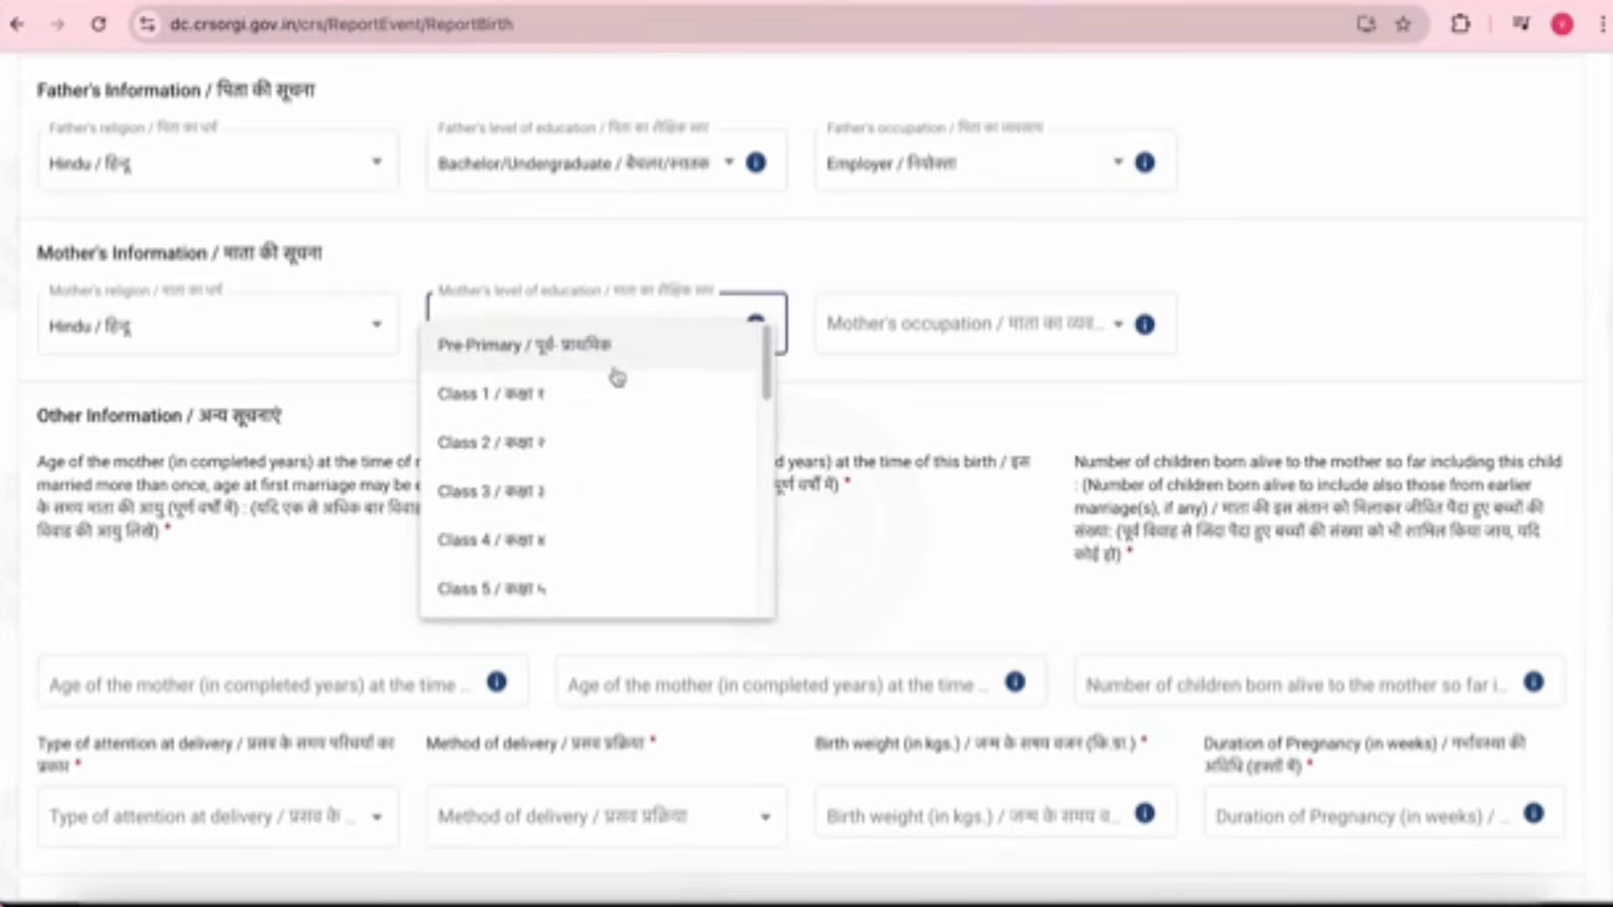
scroll(626, 387, "down", 5)
scroll(636, 408, "up", 1)
left_click(635, 408)
left_click(1046, 326)
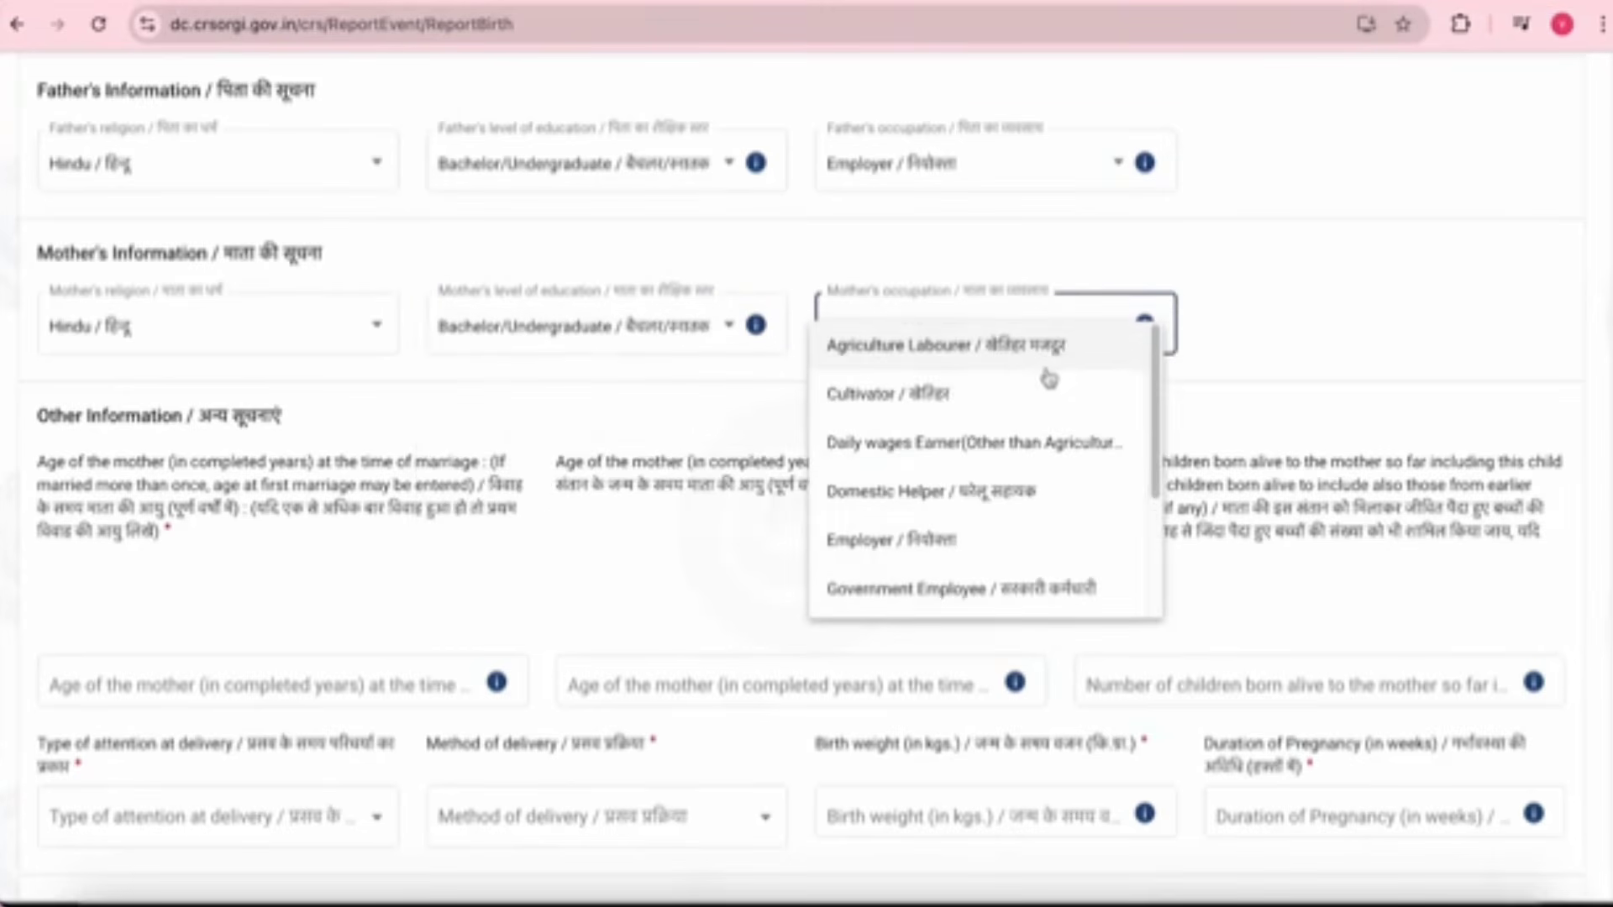
scroll(1039, 385, "up", 1)
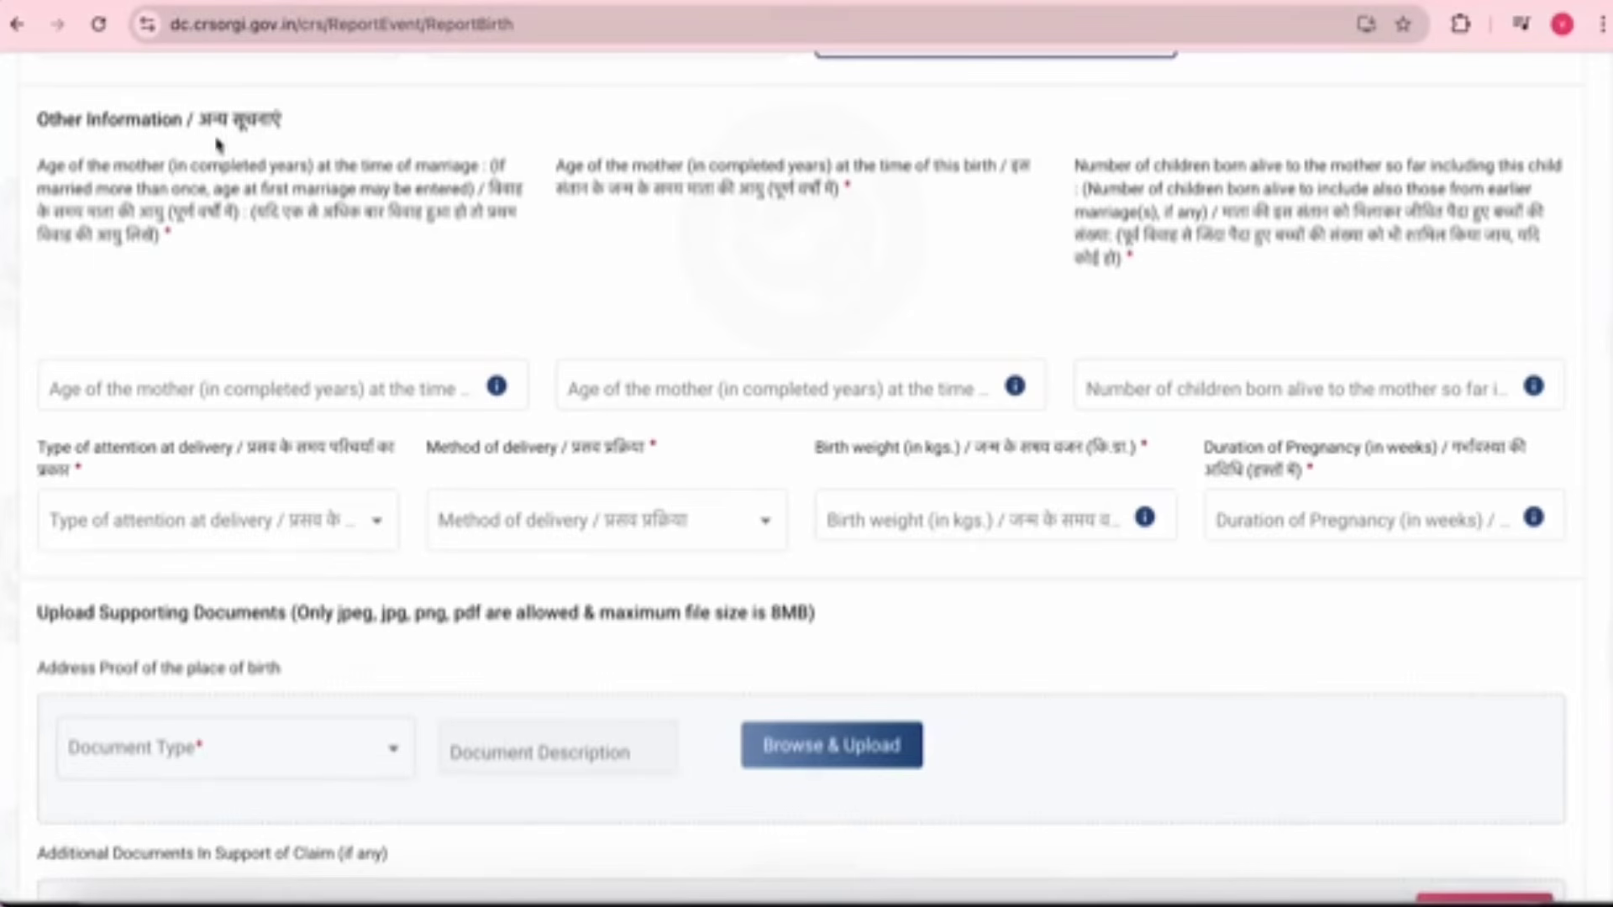
Enter mother's age at marriage 23, age at this birth 25, and 2 children born alive.
left_click(231, 374)
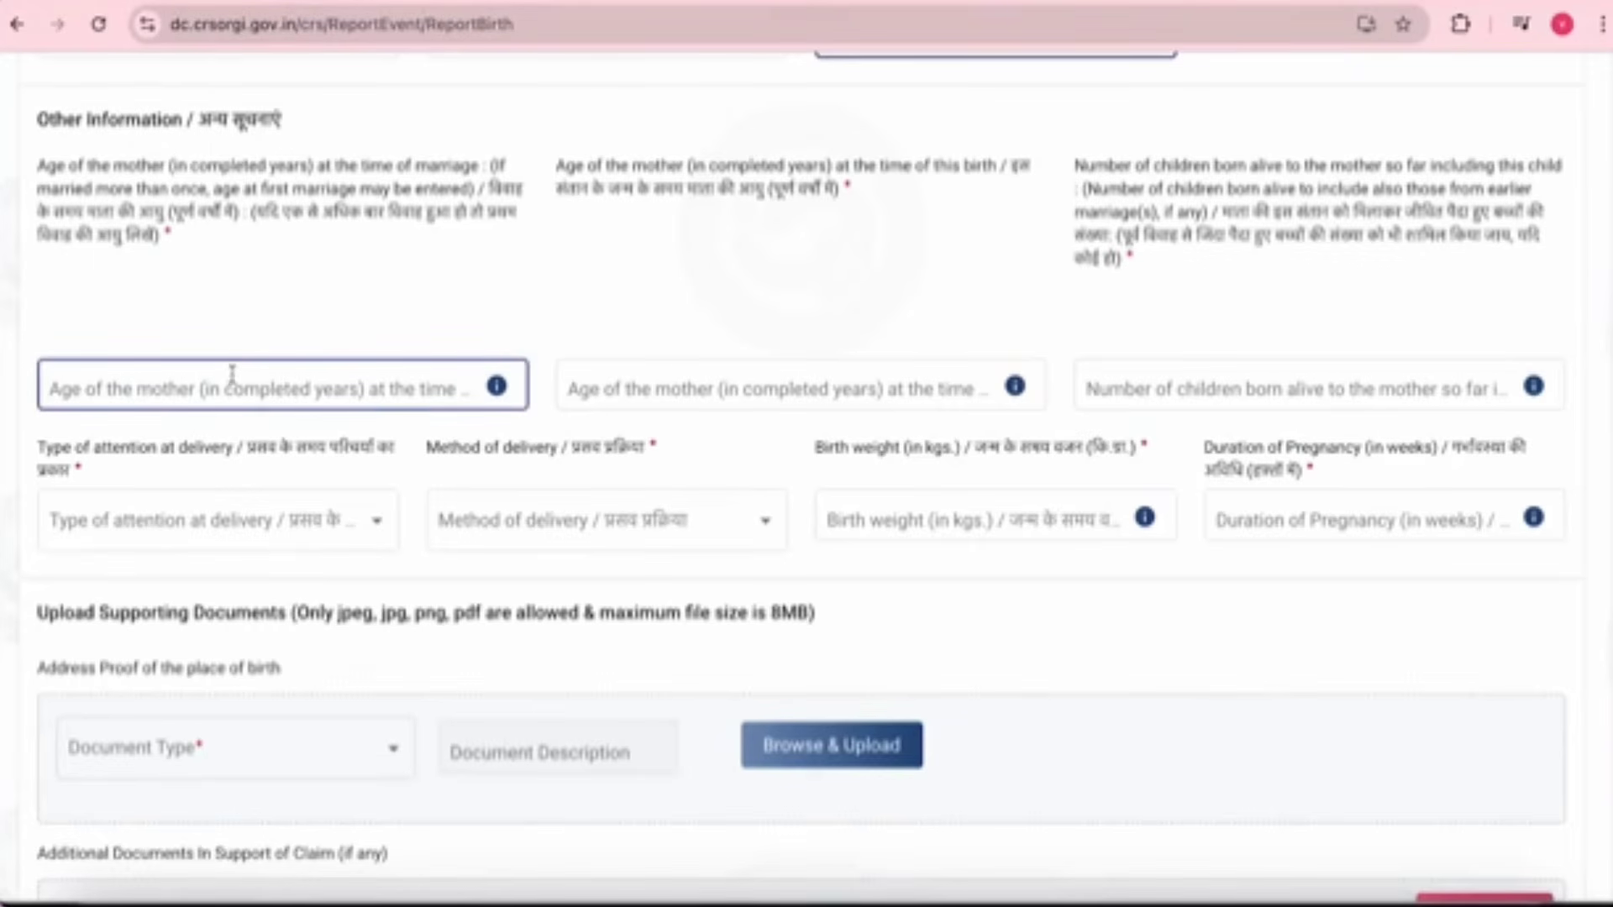
left_click(198, 371)
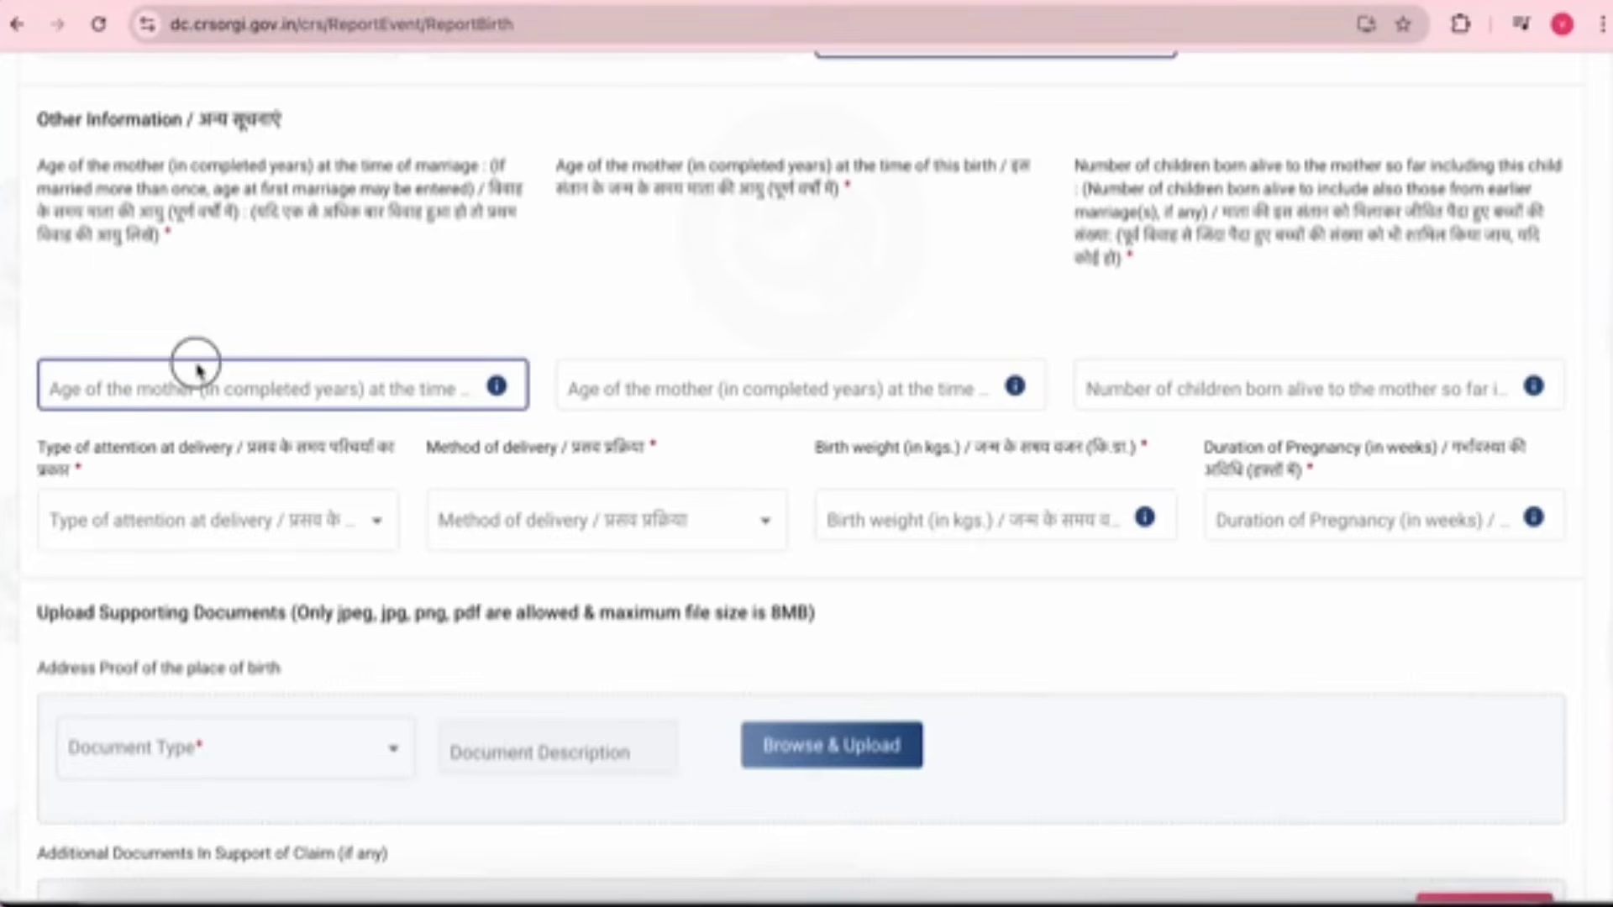
type("25")
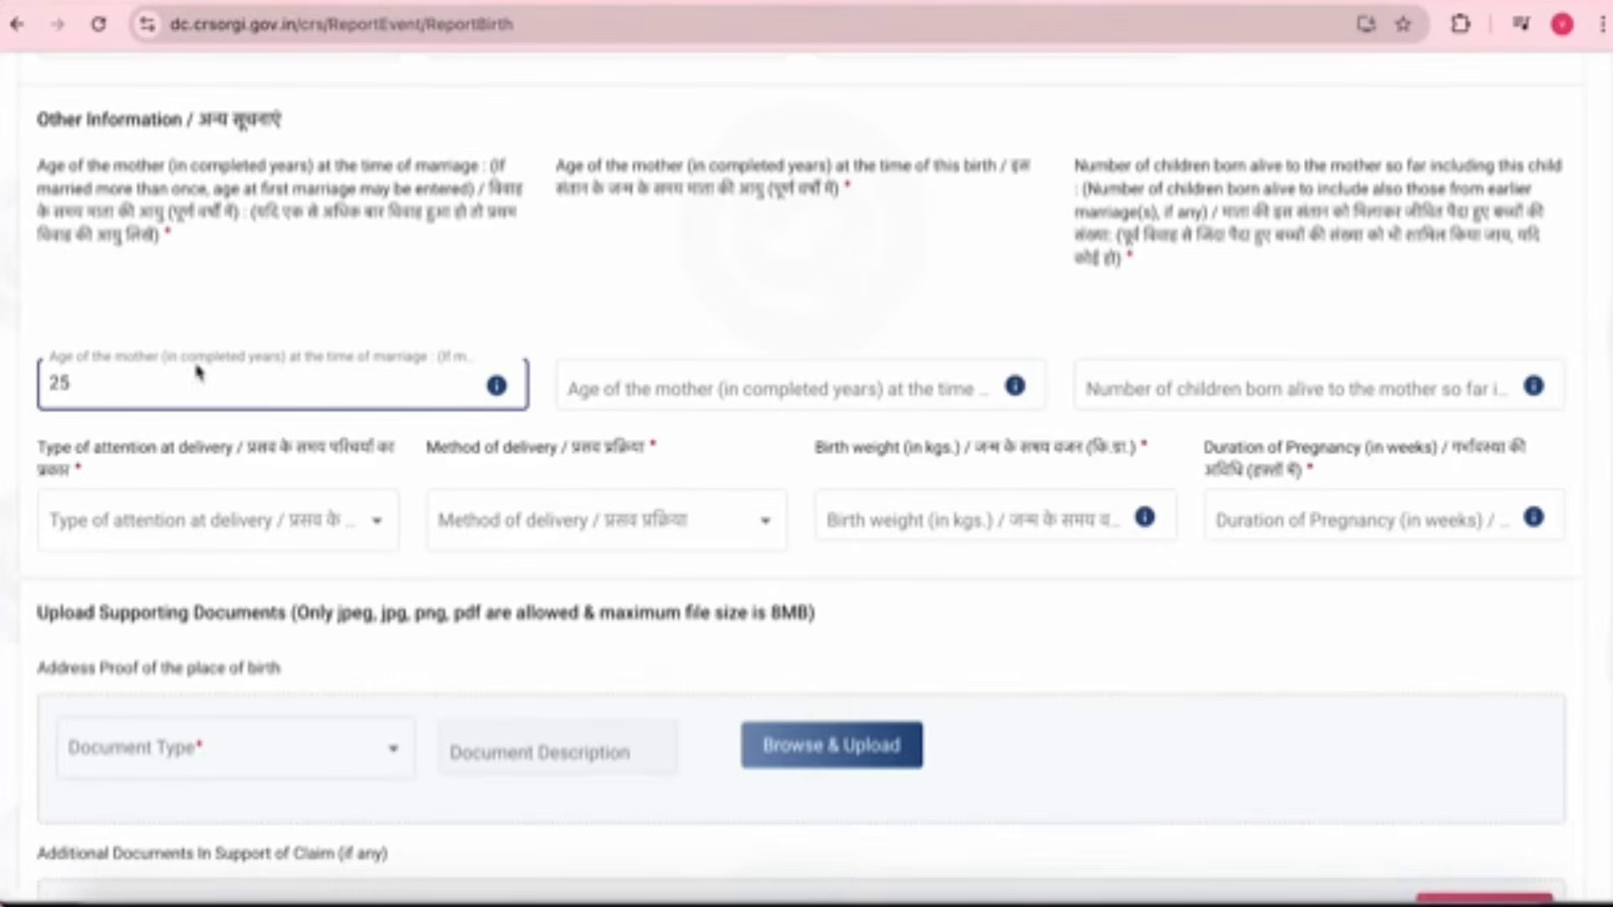
left_click(724, 245)
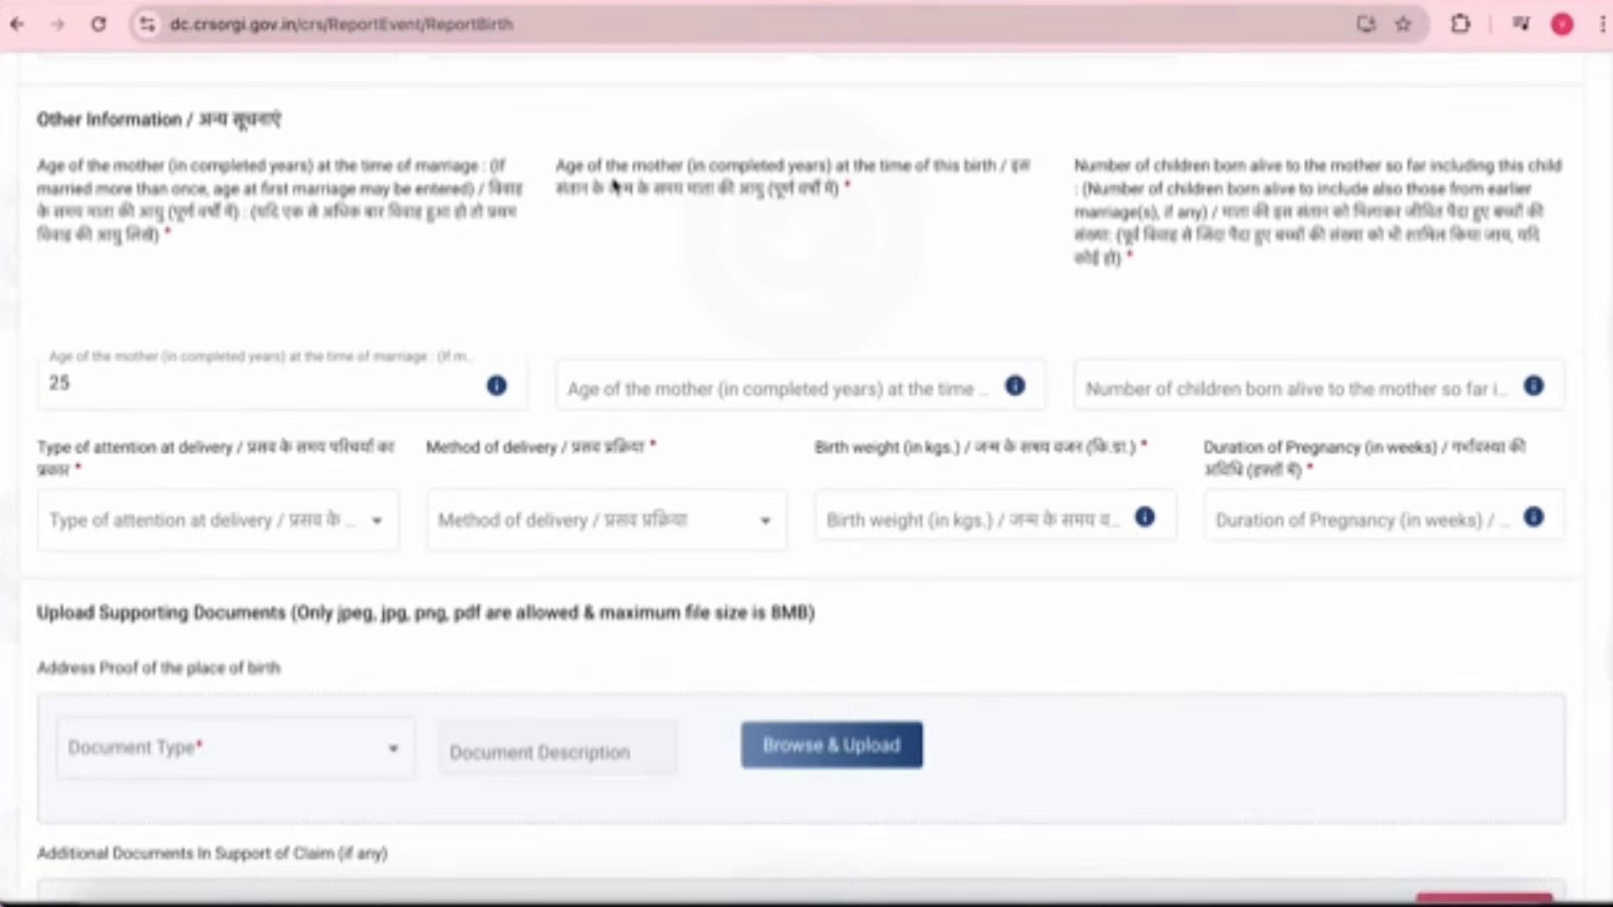
left_click_drag(558, 157, 849, 187)
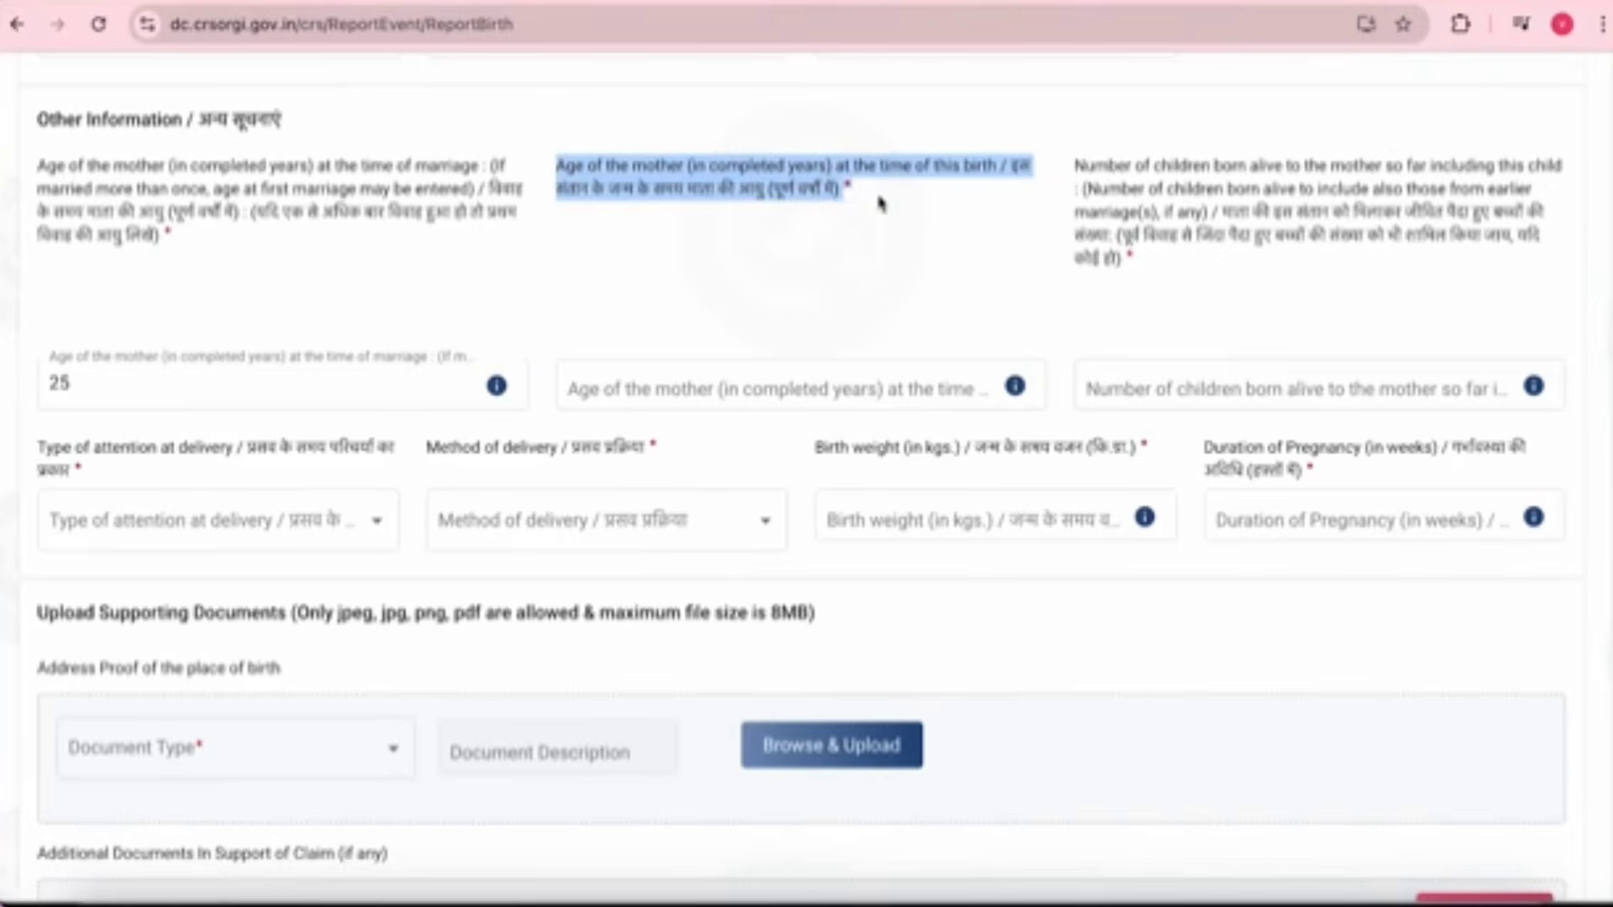
left_click(782, 366)
type("25")
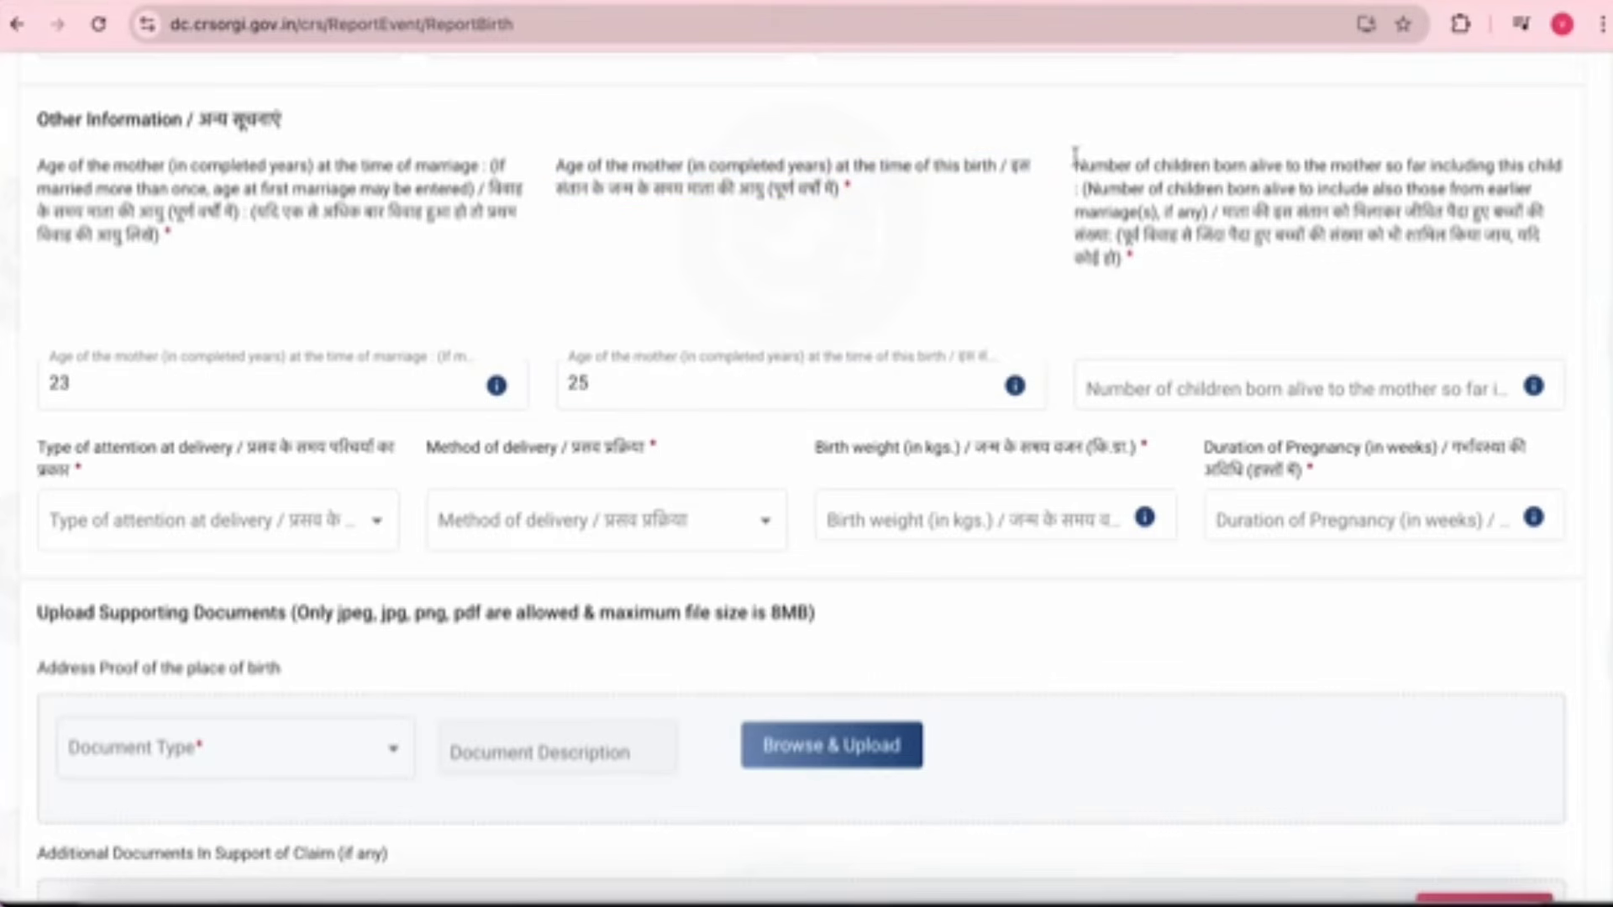
left_click_drag(1071, 160, 1176, 242)
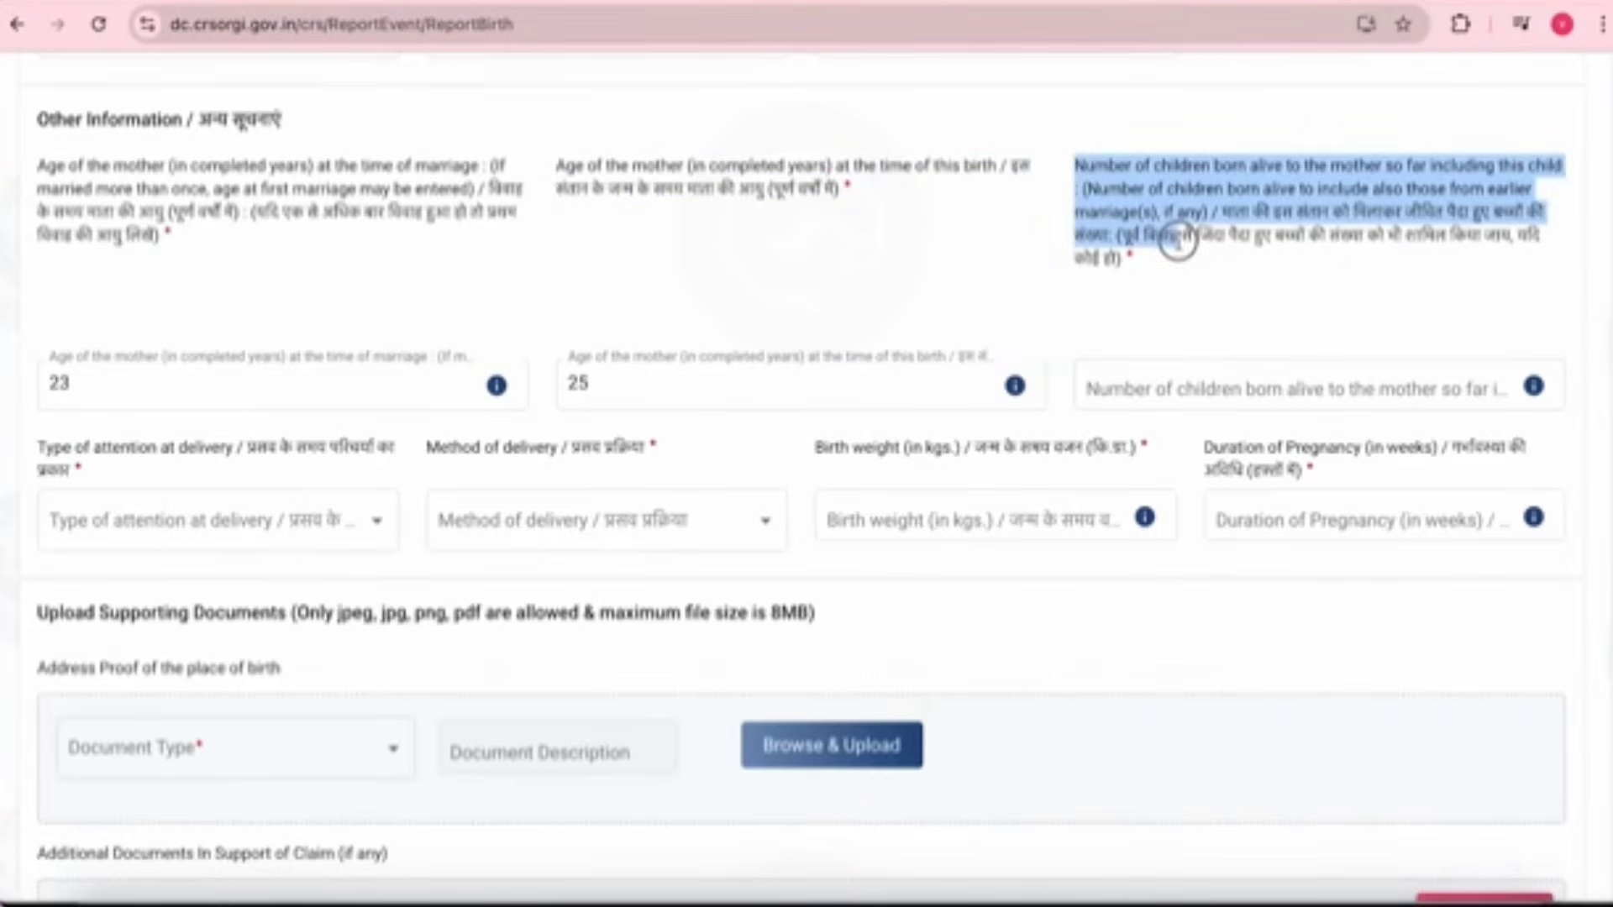
left_click(1148, 367)
type("2")
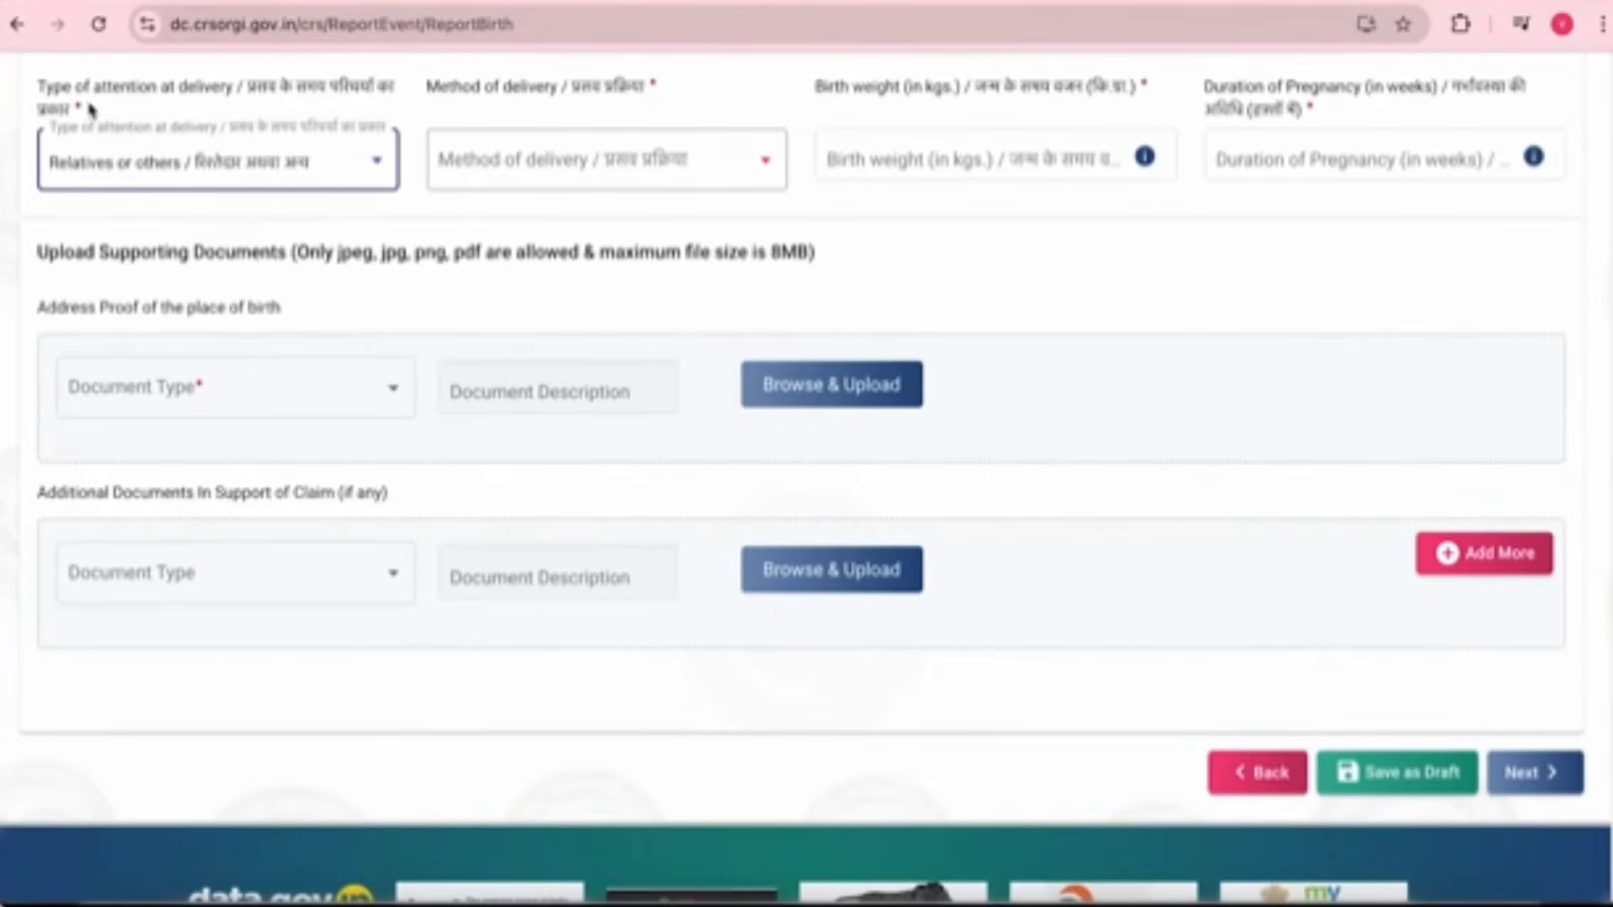
Set the delivery attendant to Doctor, Nurse or Trained midwife.
left_click(277, 181)
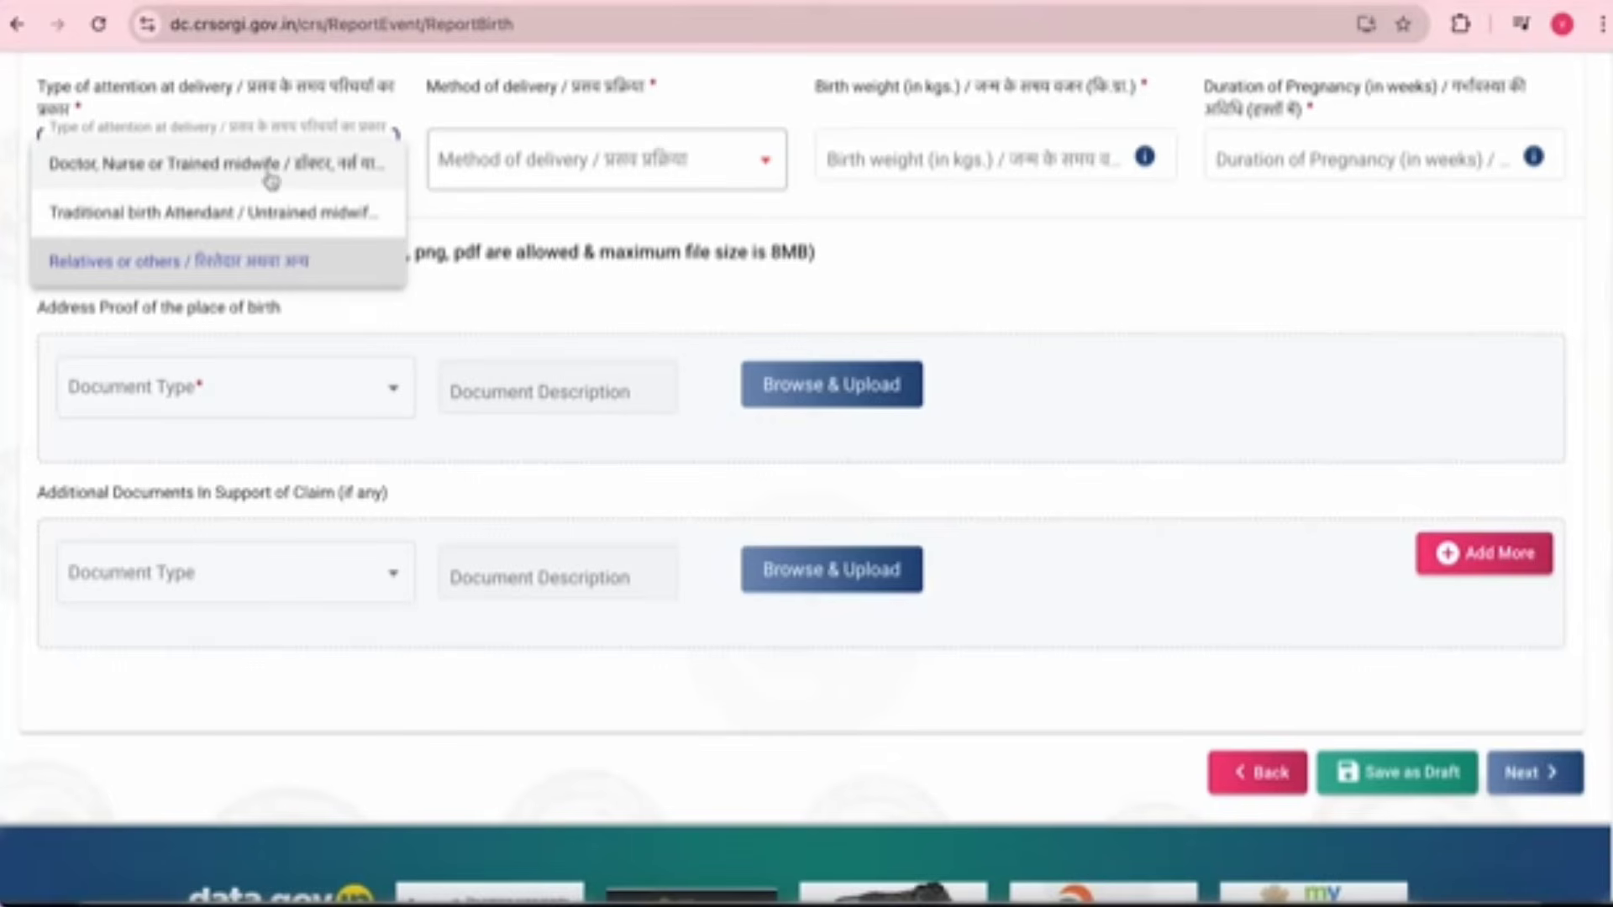
left_click(269, 182)
left_click(269, 173)
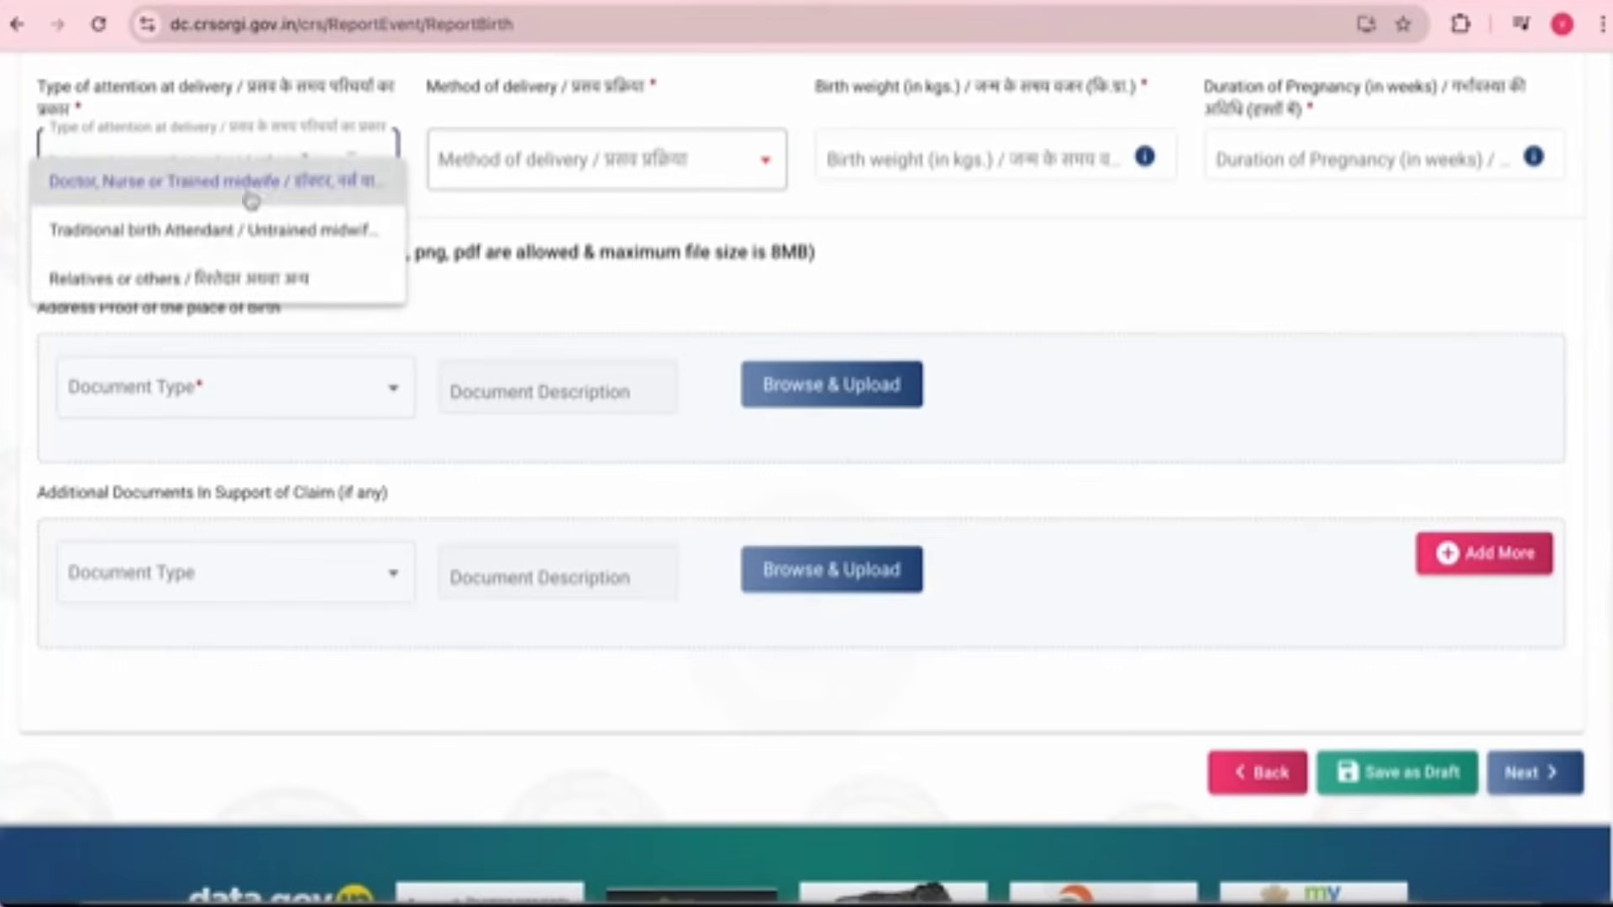
left_click(248, 248)
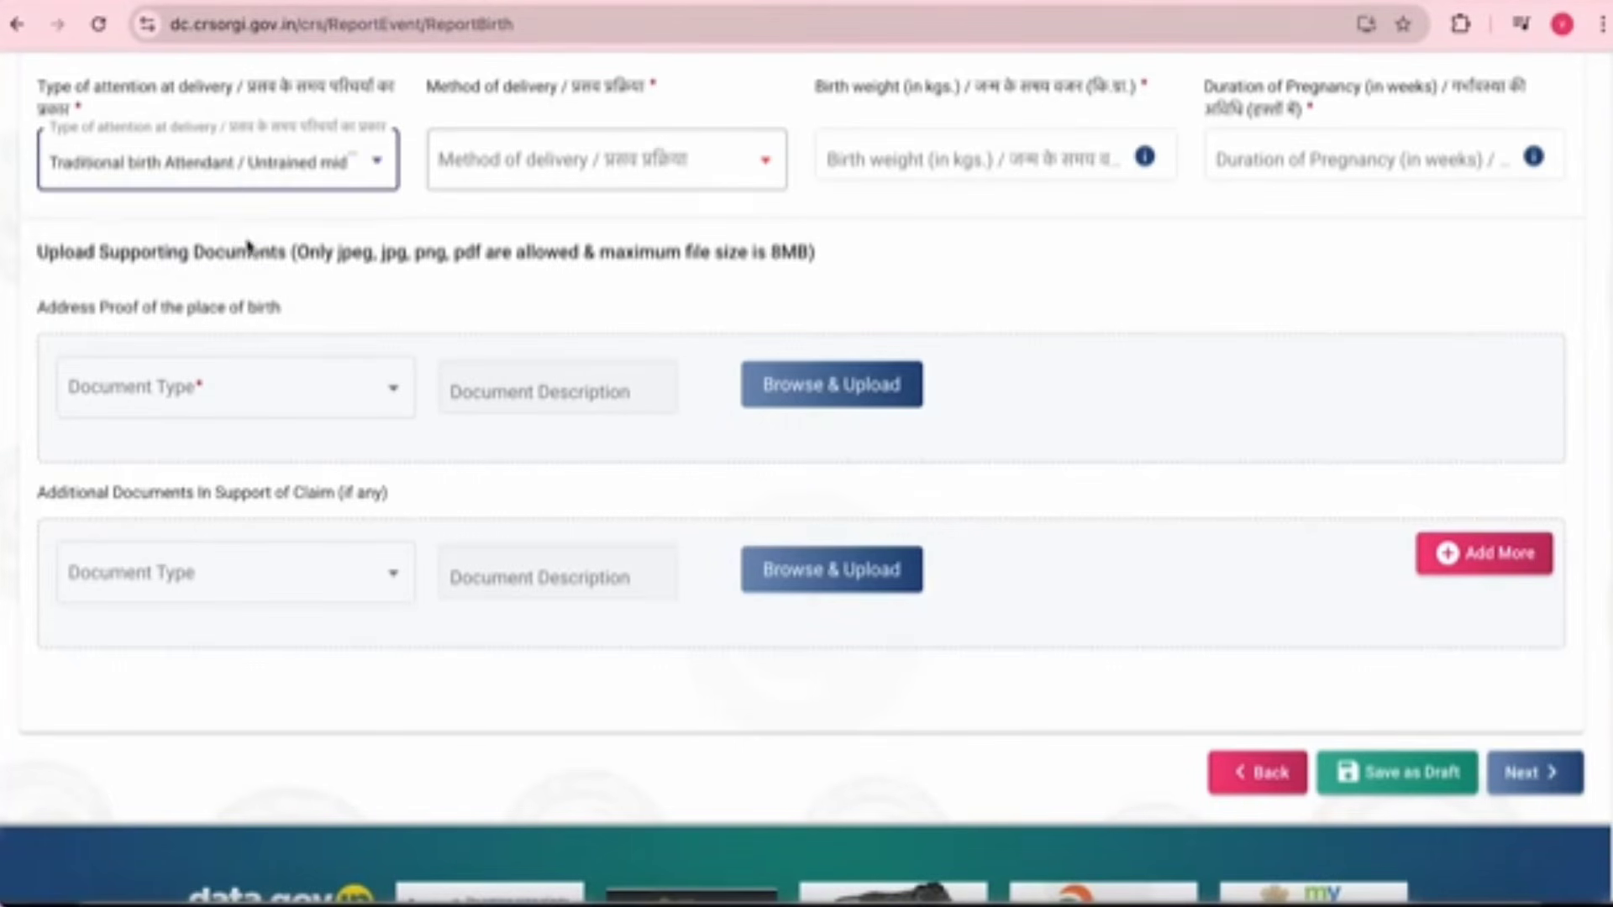
left_click(226, 187)
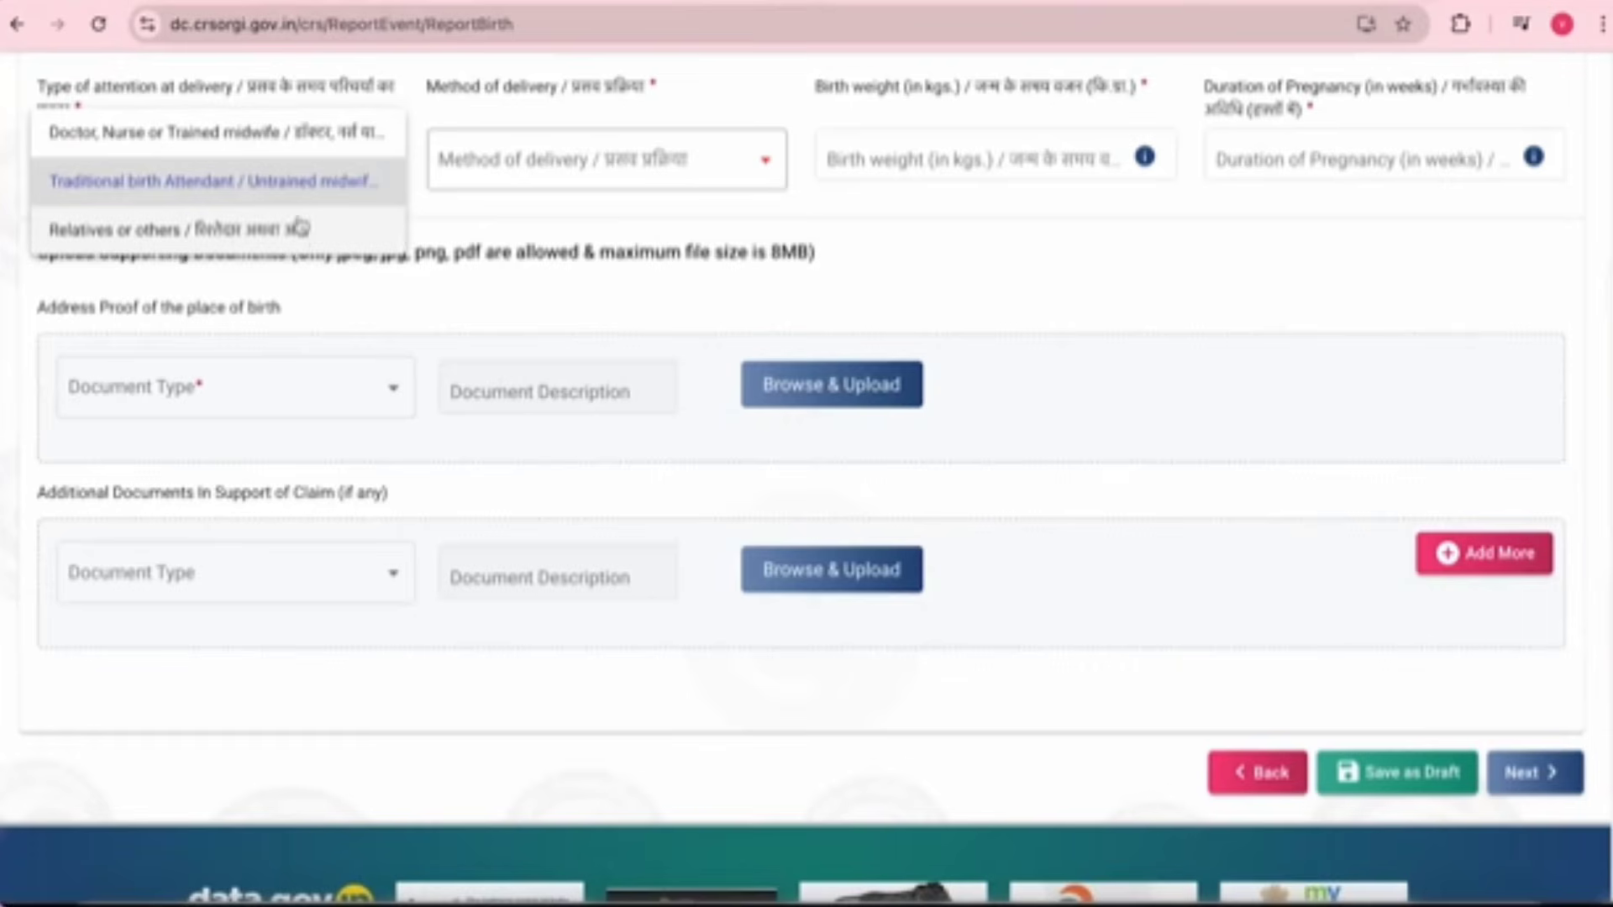
left_click(210, 131)
Set the method of delivery to Normal.
left_click(496, 137)
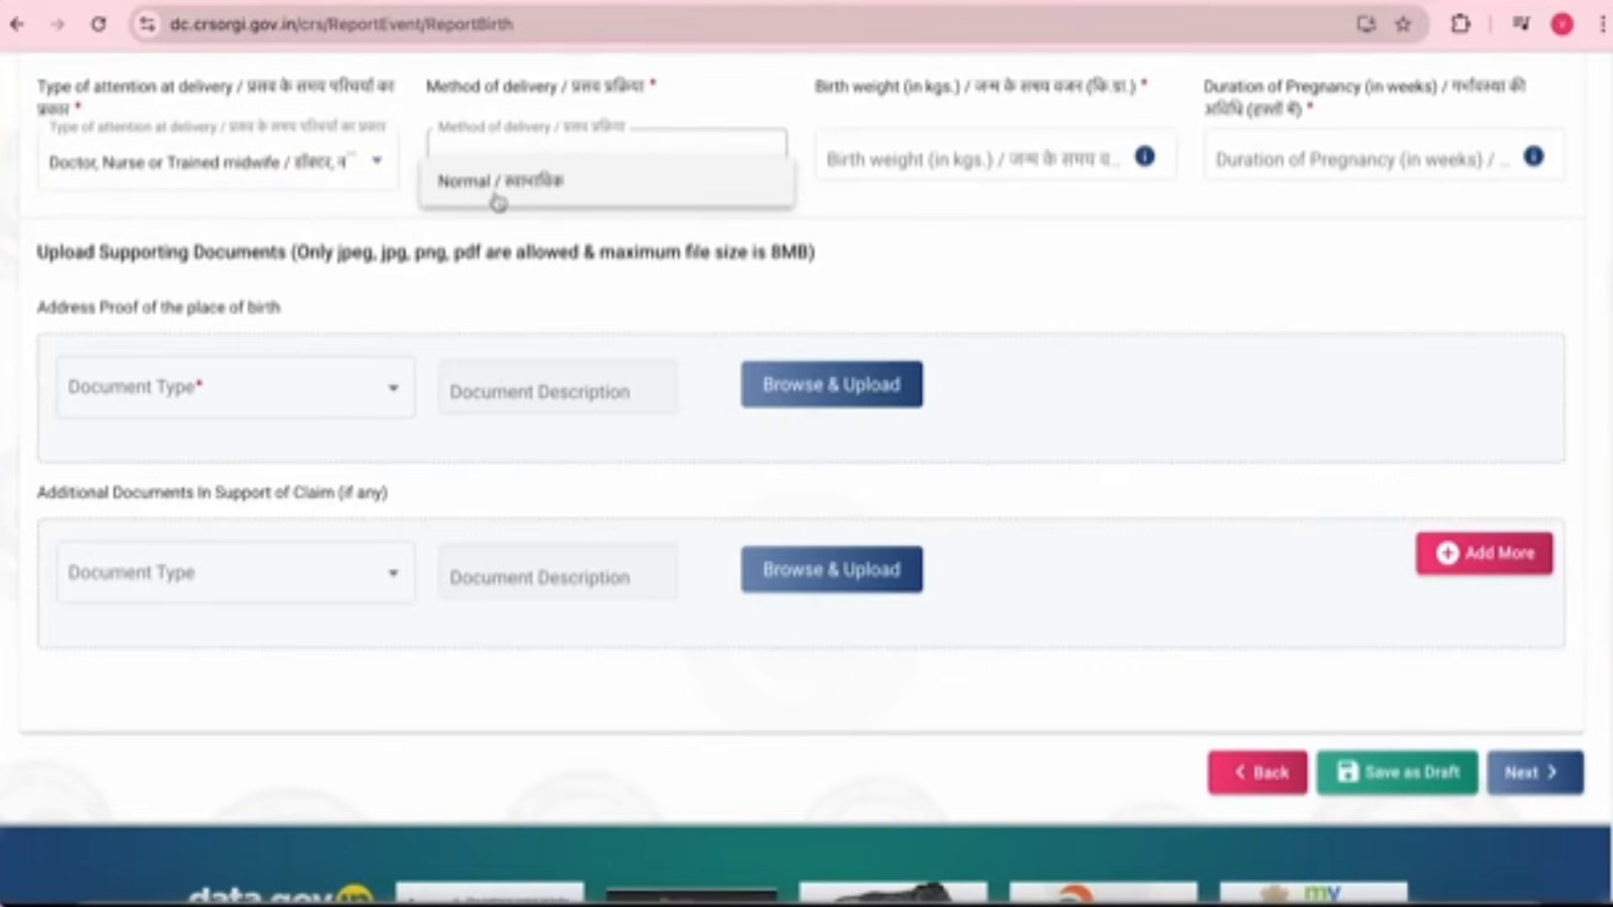
left_click(299, 179)
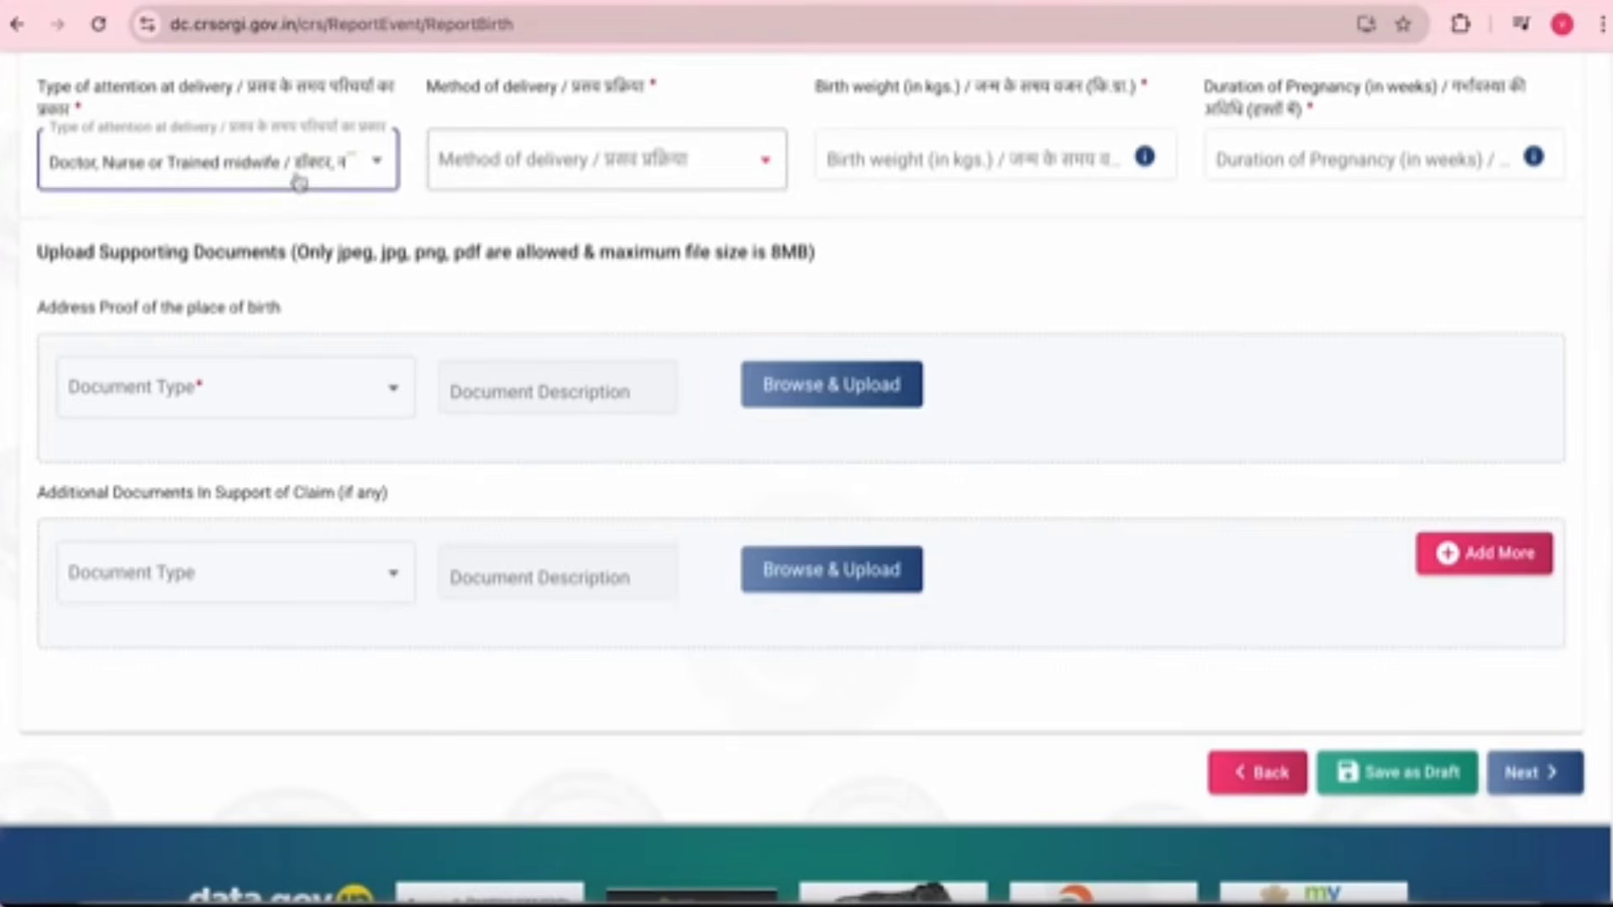
left_click(481, 164)
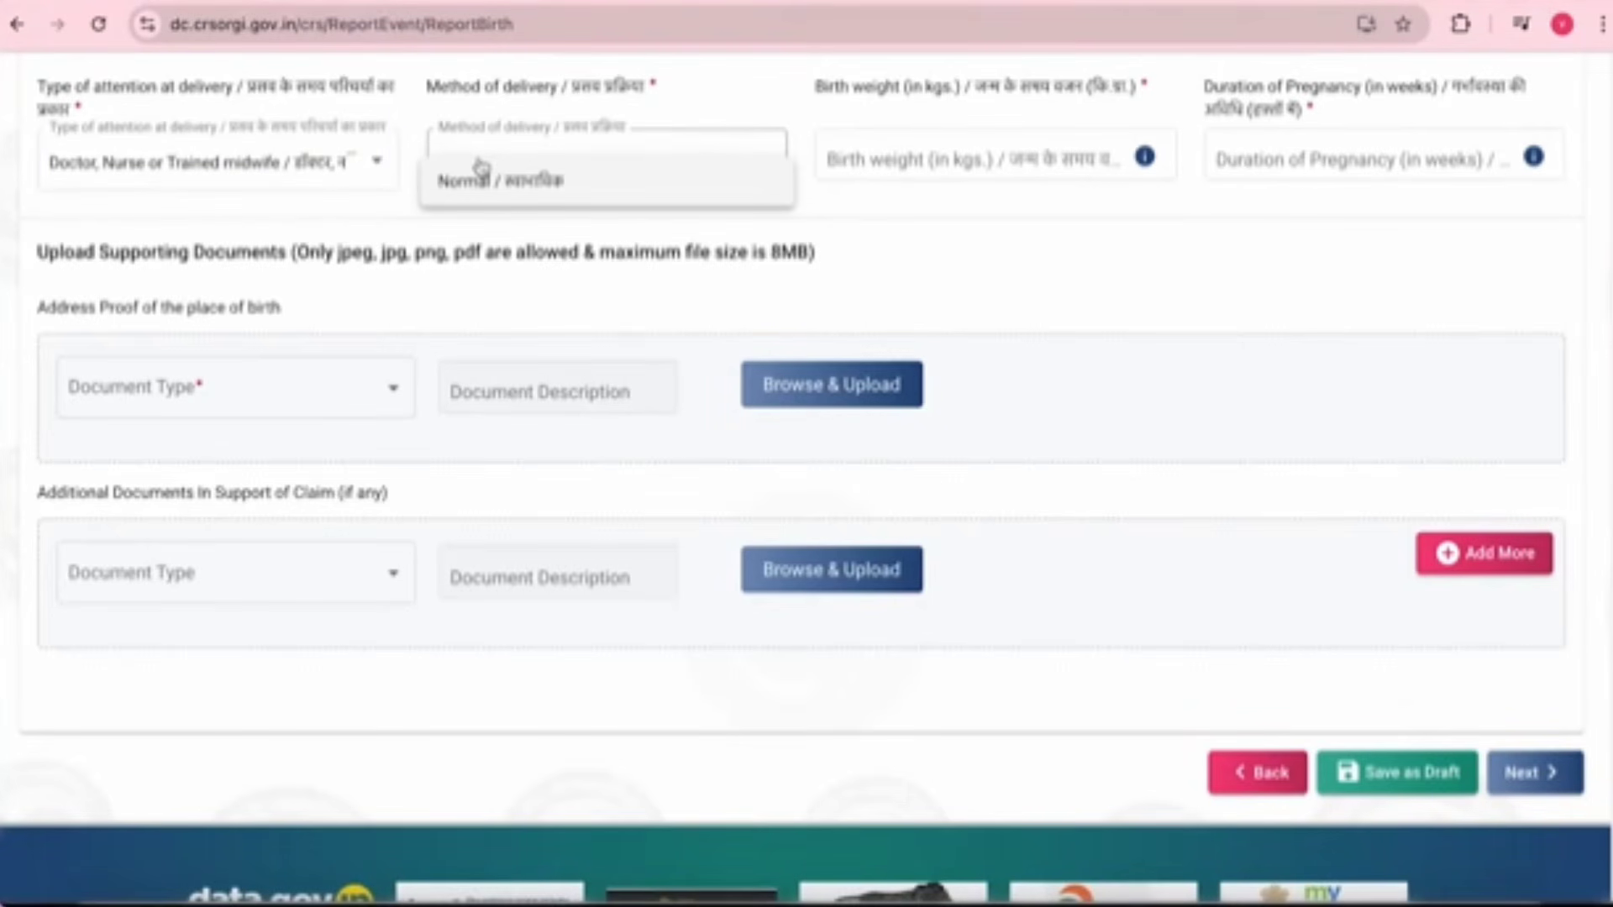
left_click(479, 161)
left_click(522, 168)
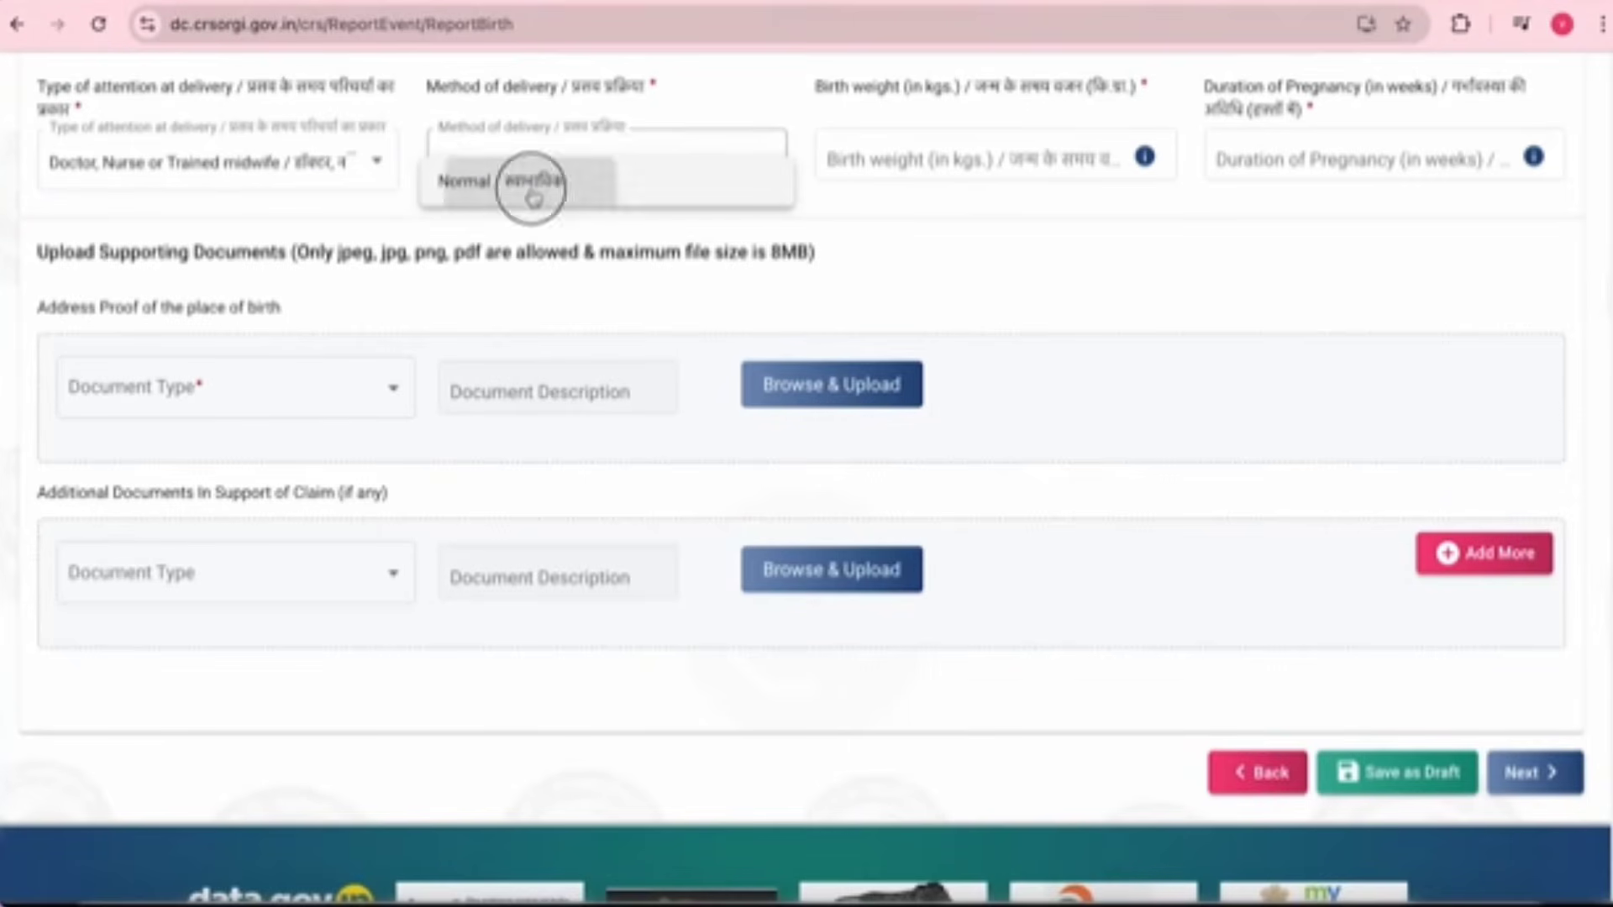
left_click(533, 186)
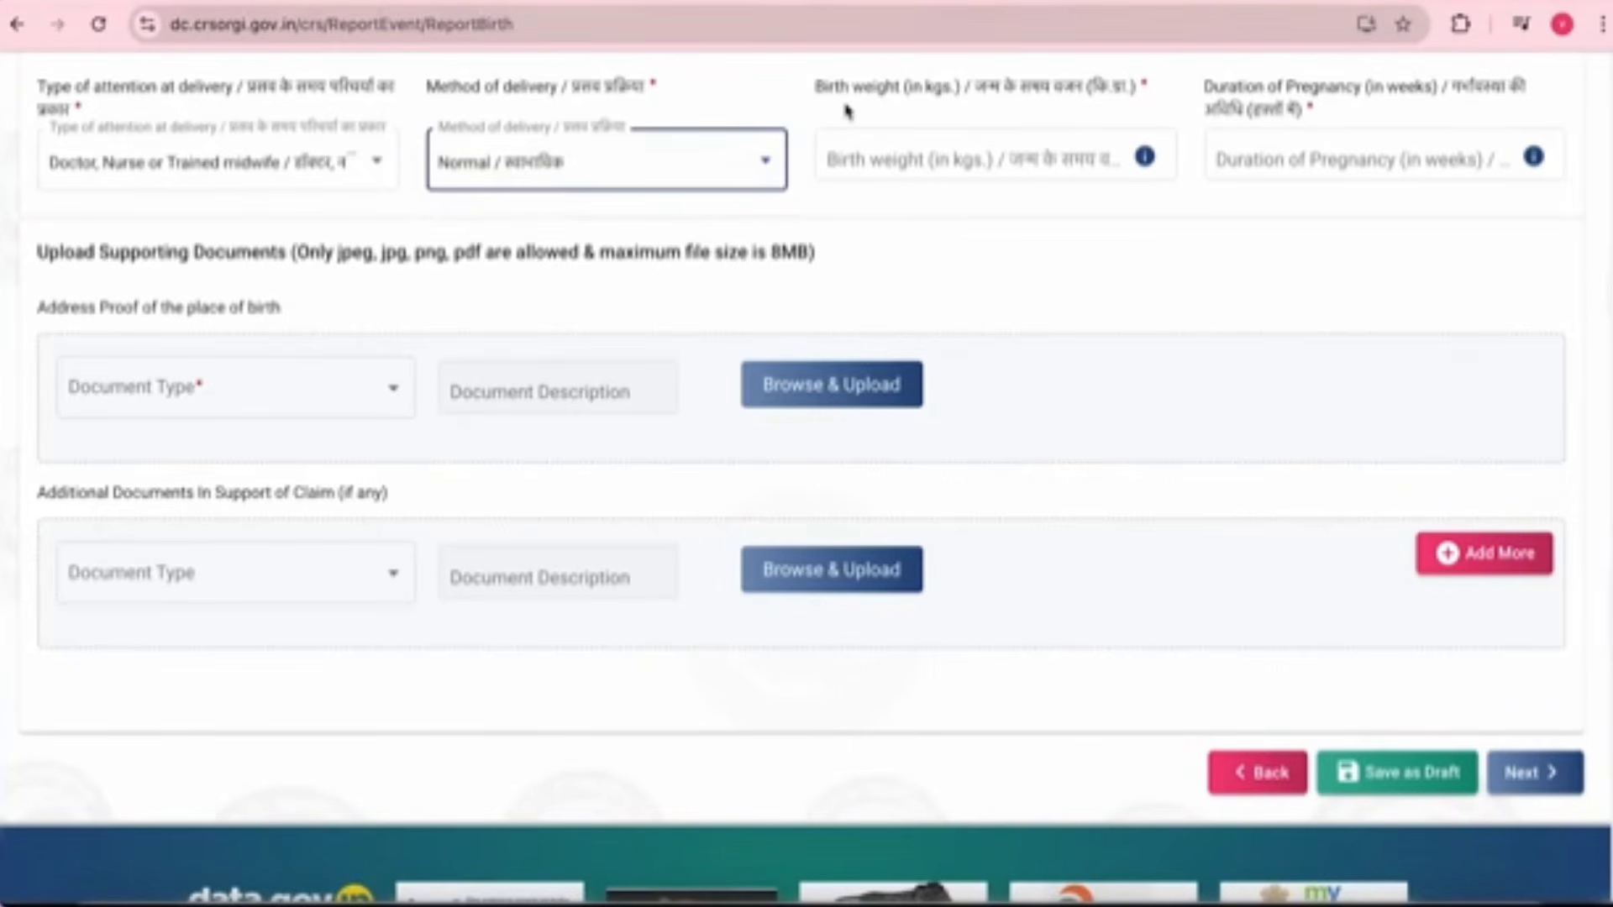
Enter birth weight 3 kg and pregnancy duration 38 weeks.
left_click(913, 156)
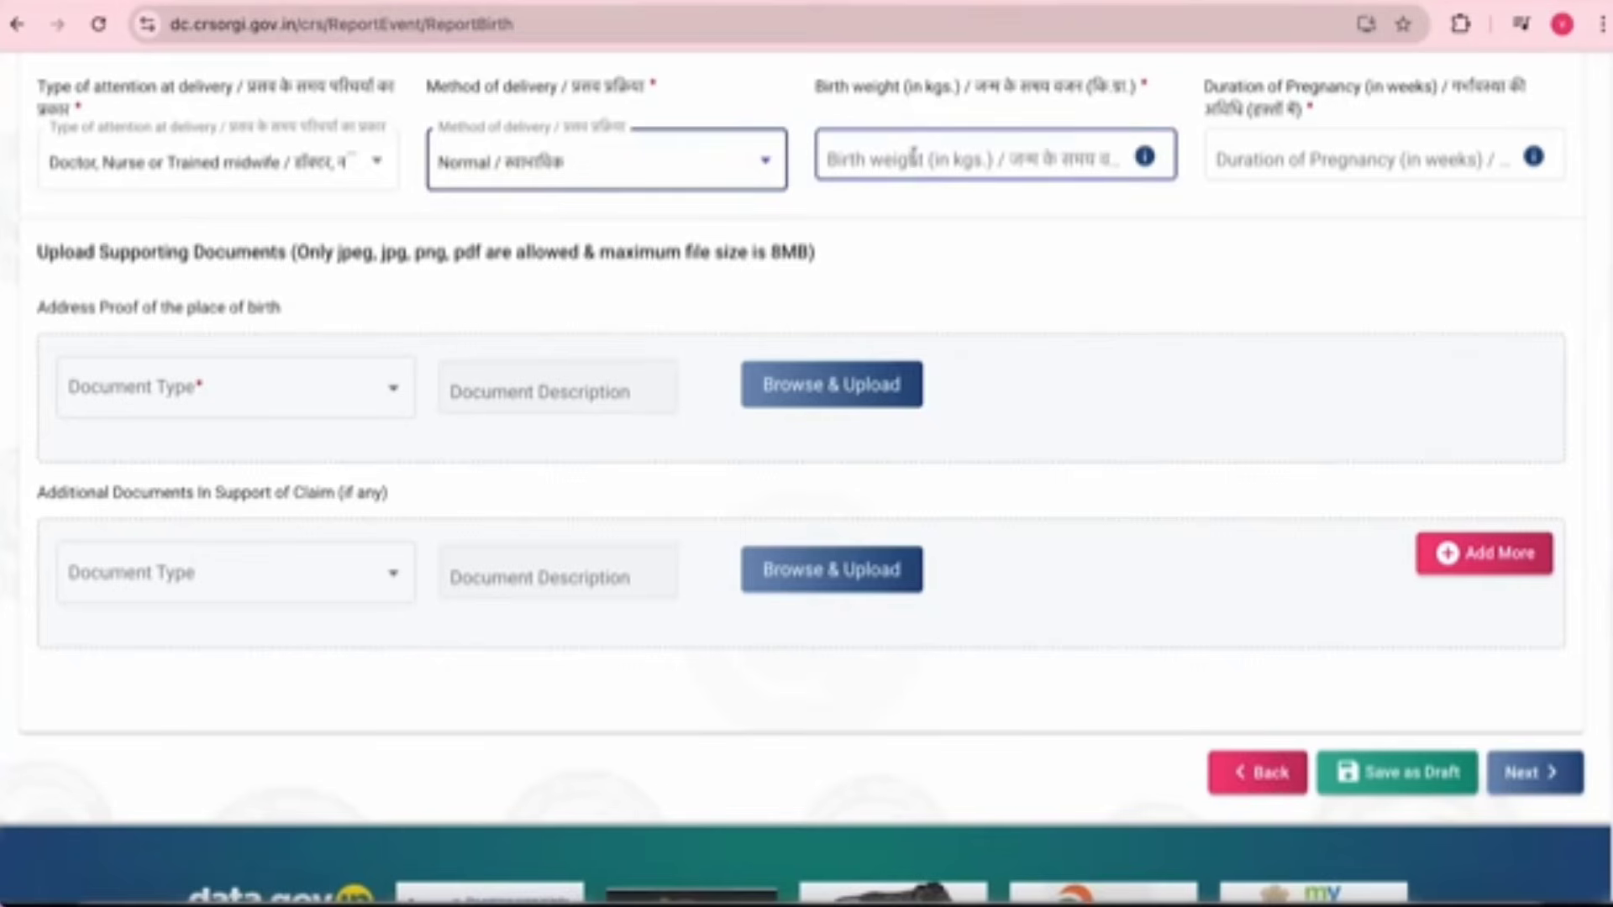
type("3")
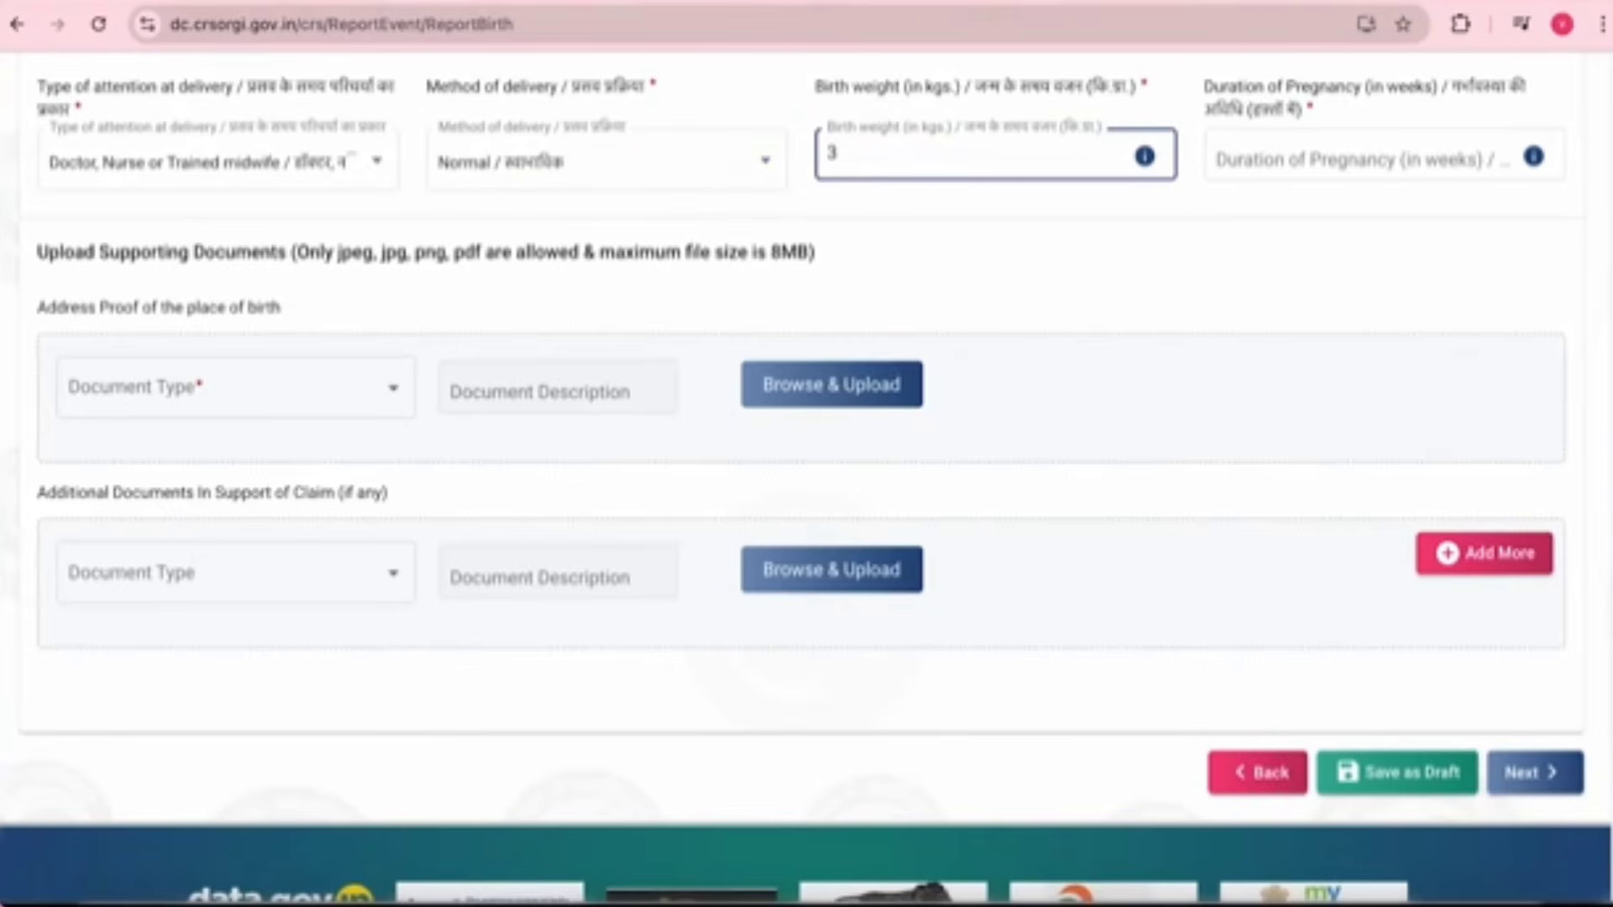
left_click(1304, 165)
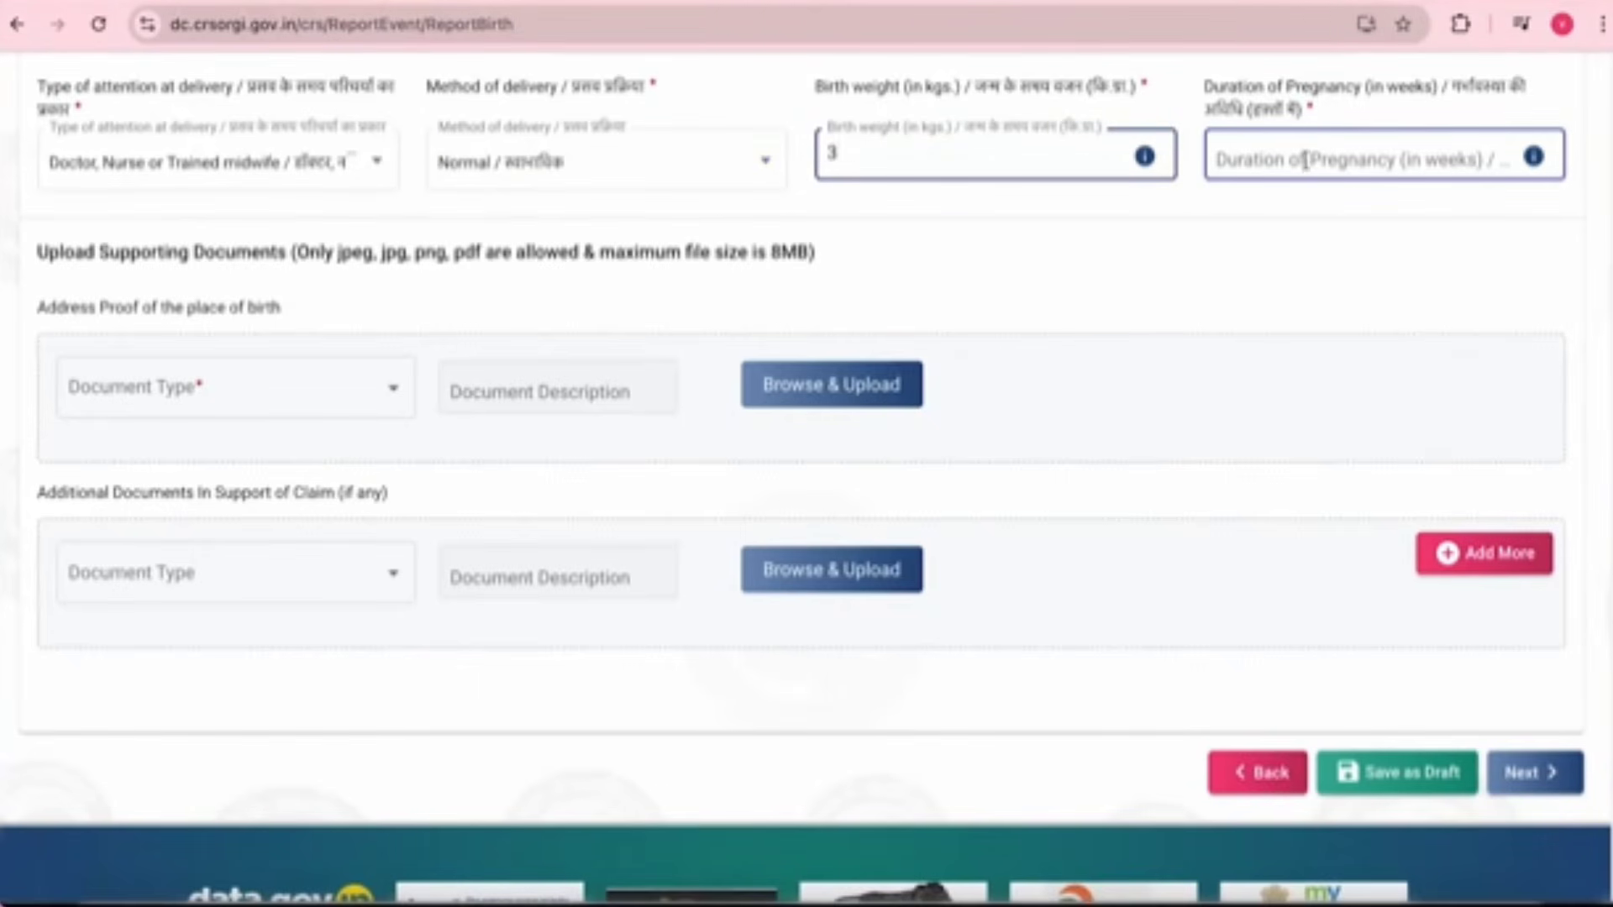
left_click(1308, 157)
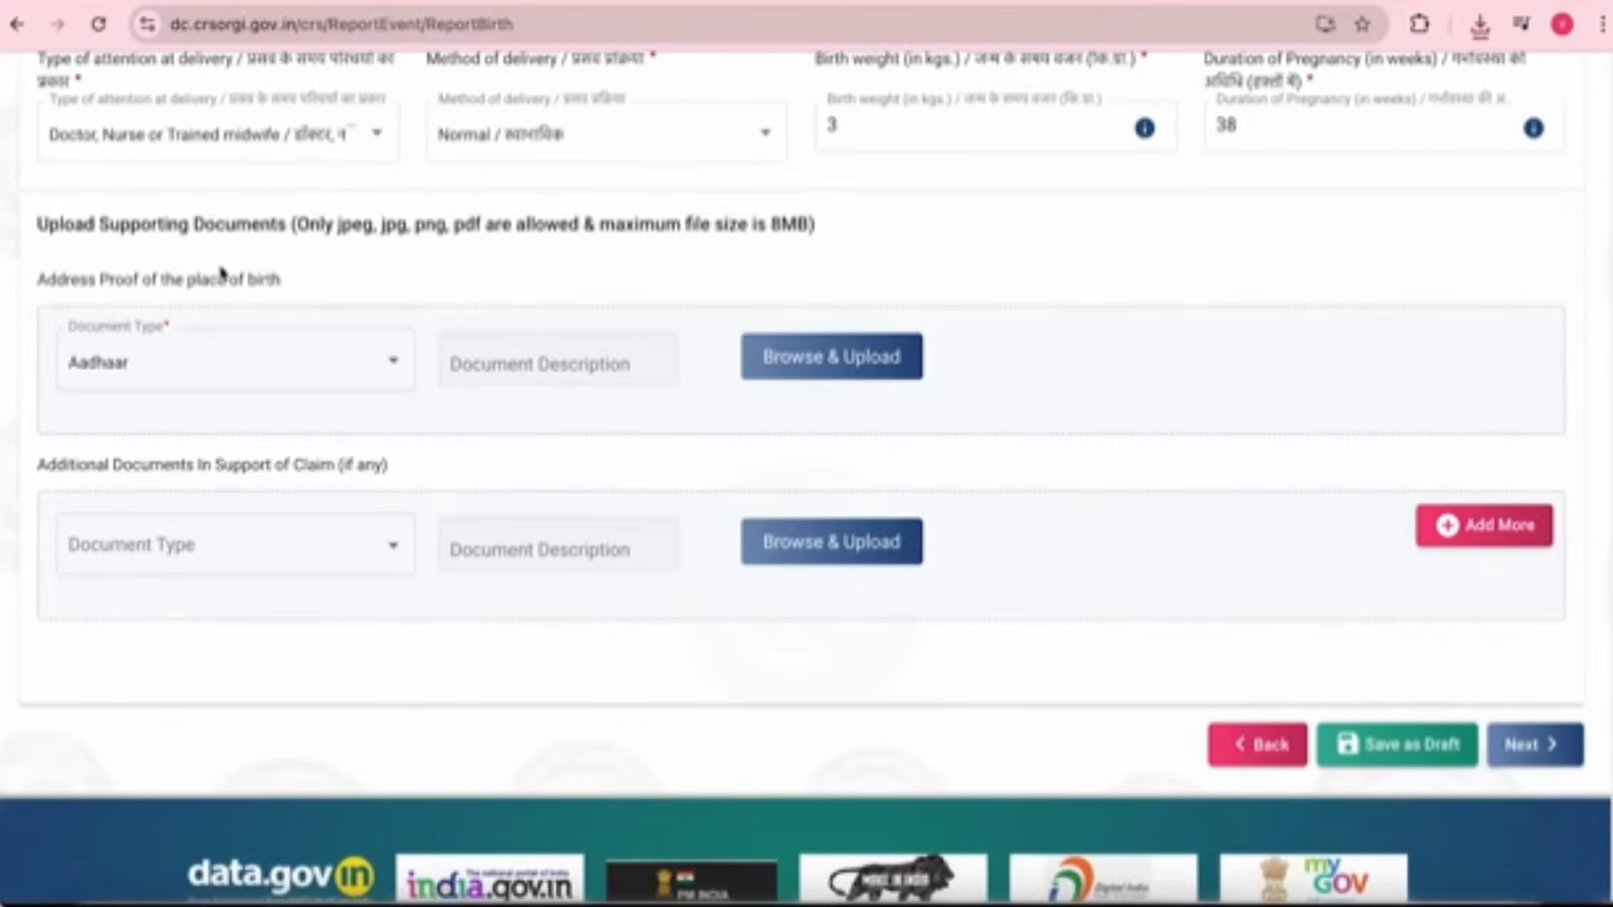
Select Certificate of identity as the address proof document type and dismiss the CGHS/ECHS card preview.
left_click(250, 351)
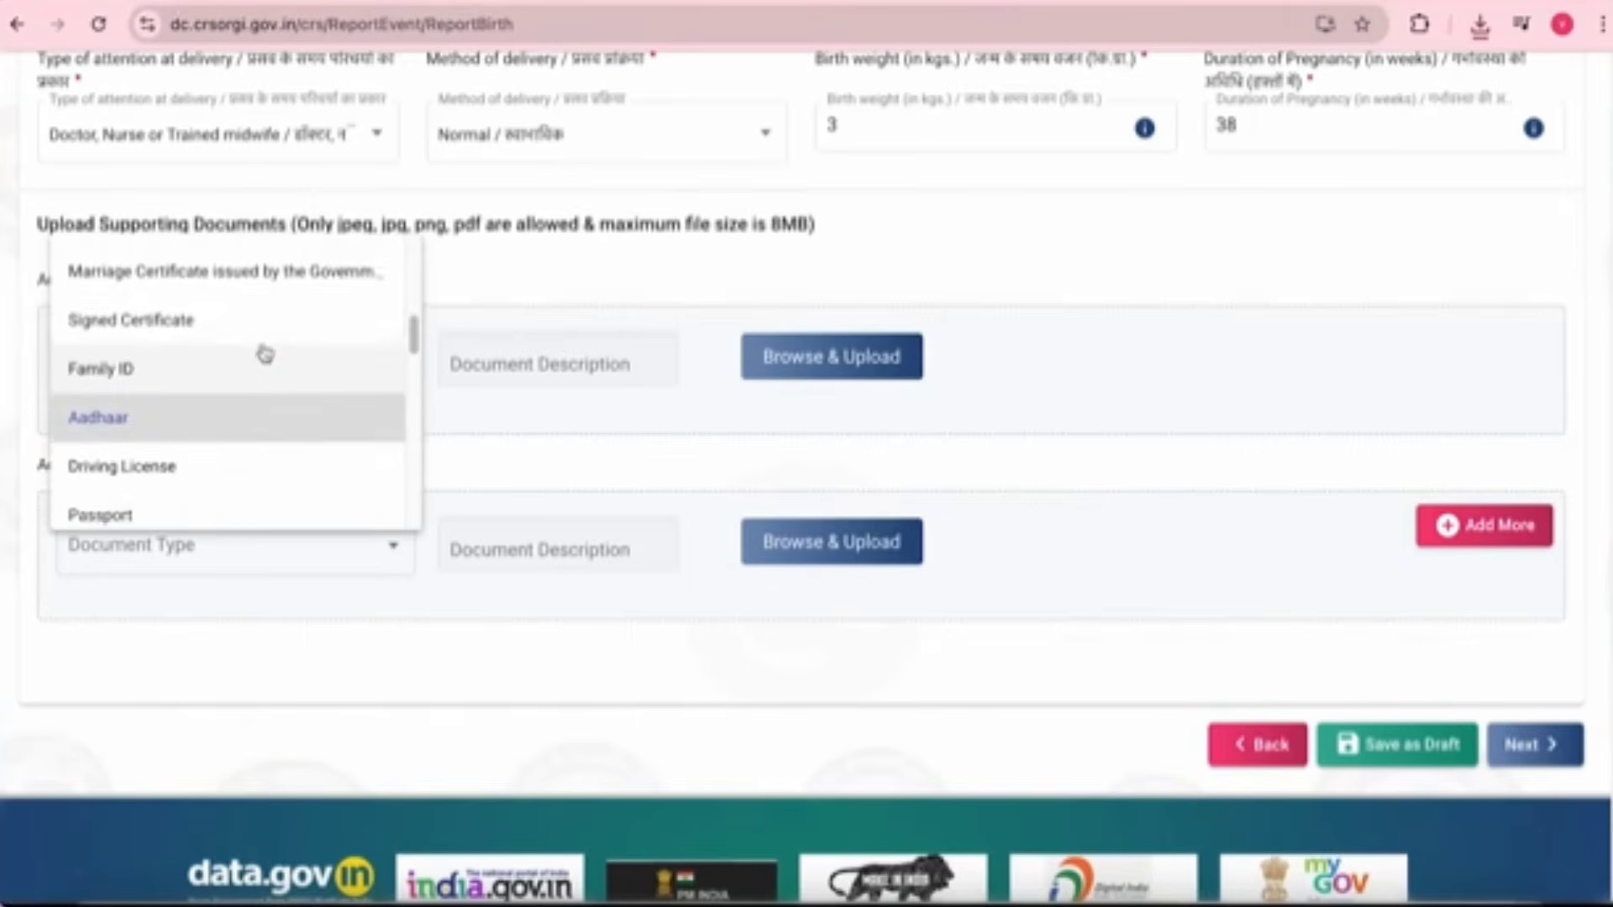
scroll(357, 383, "down", 5)
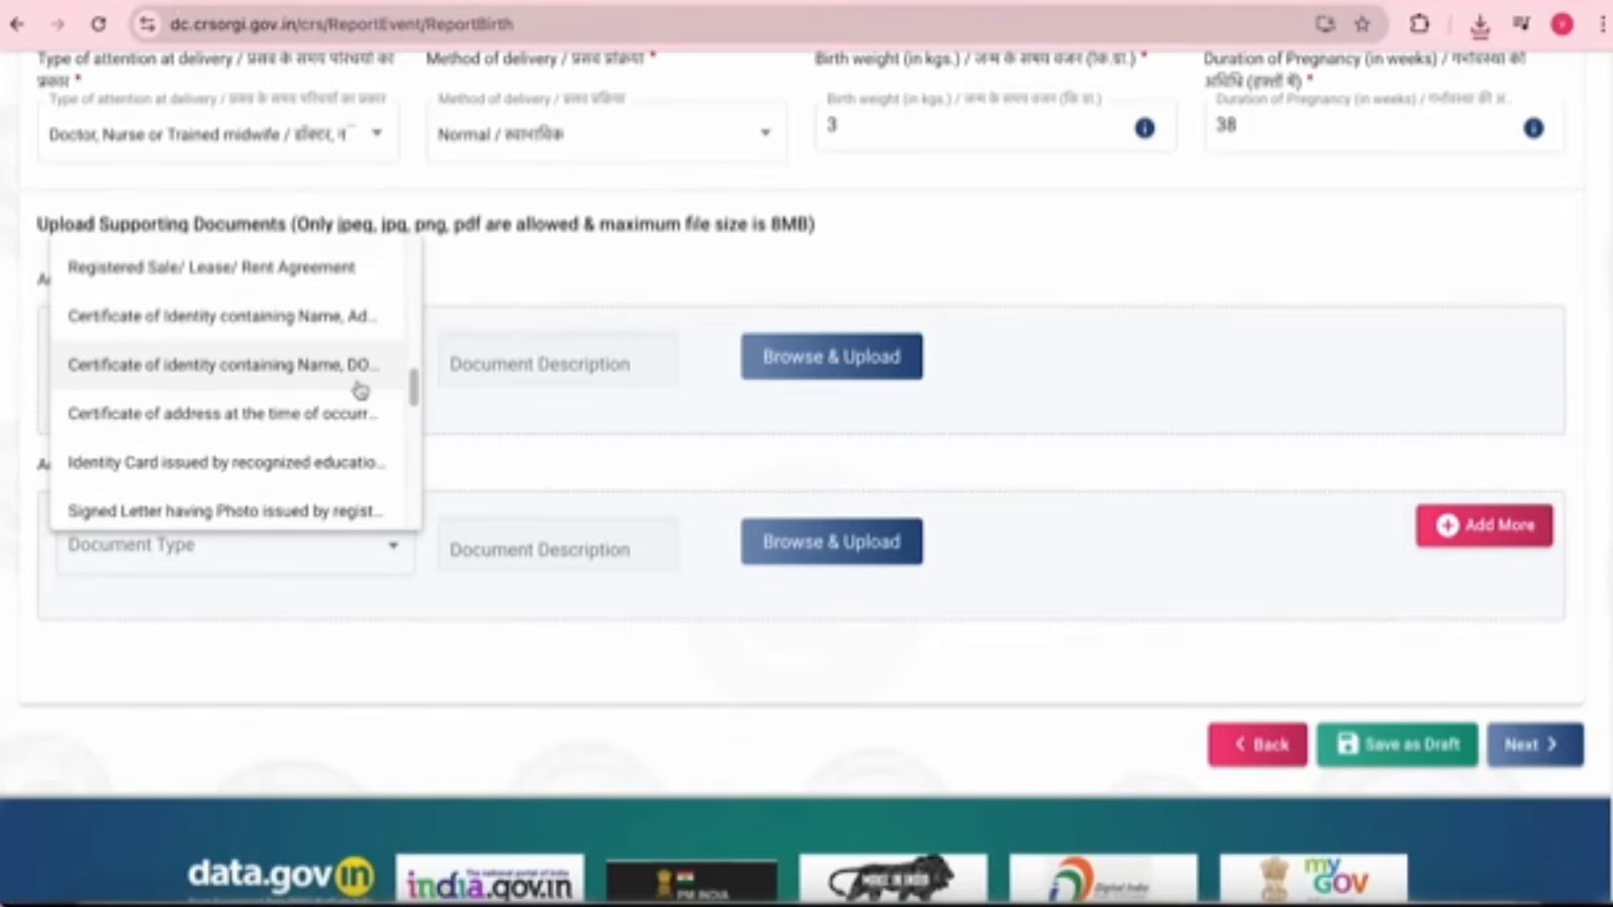
left_click(359, 388)
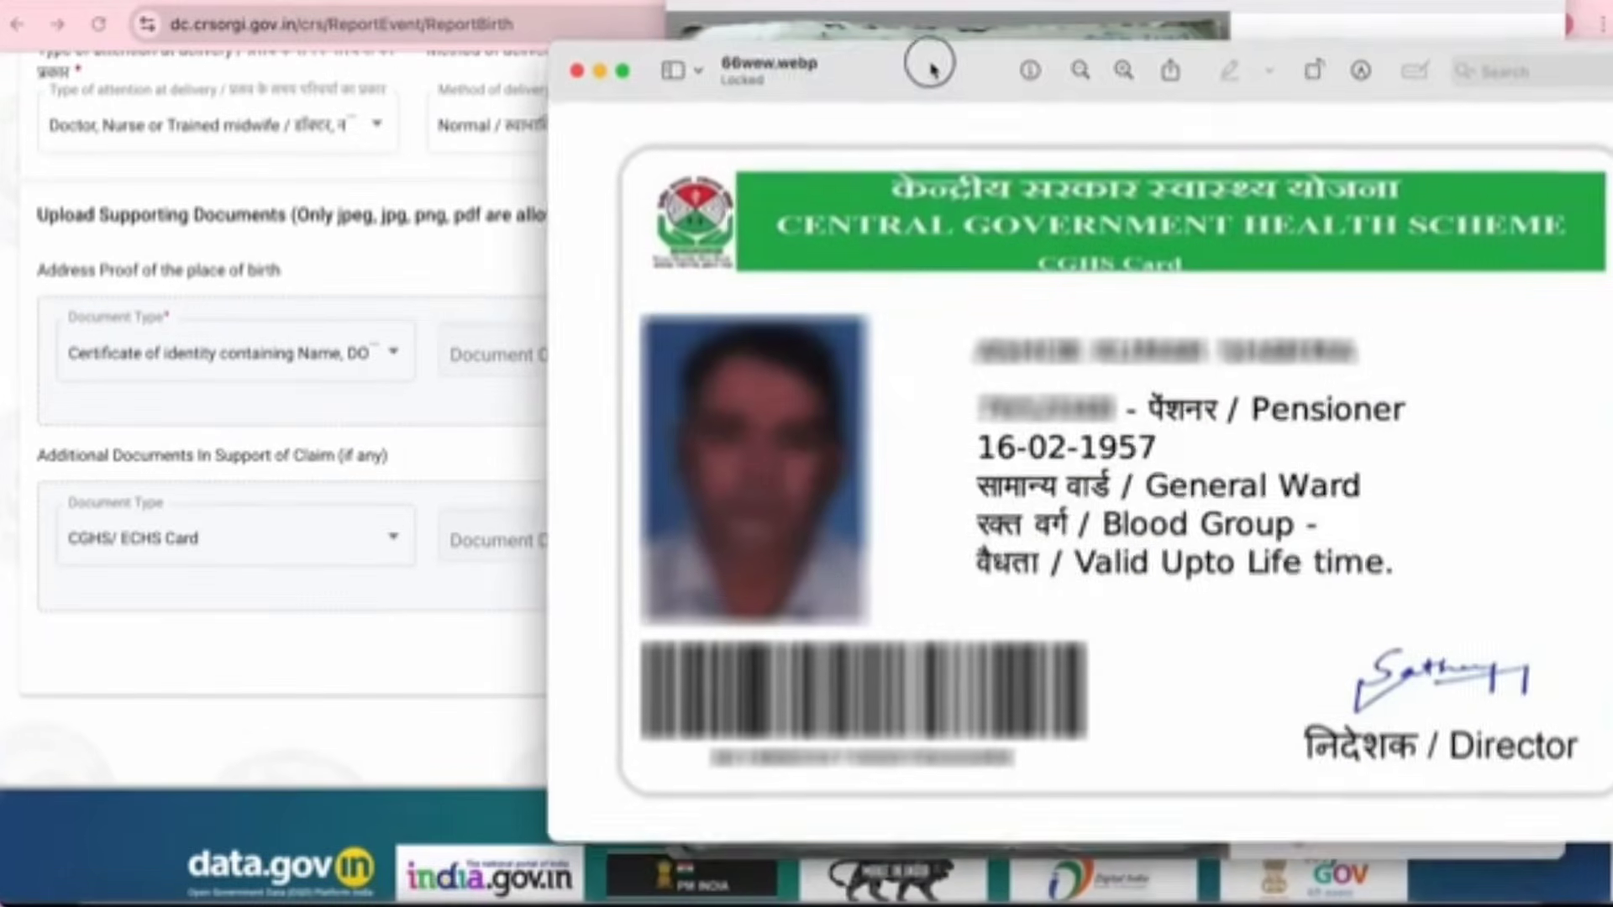
left_click_drag(997, 50, 892, 51)
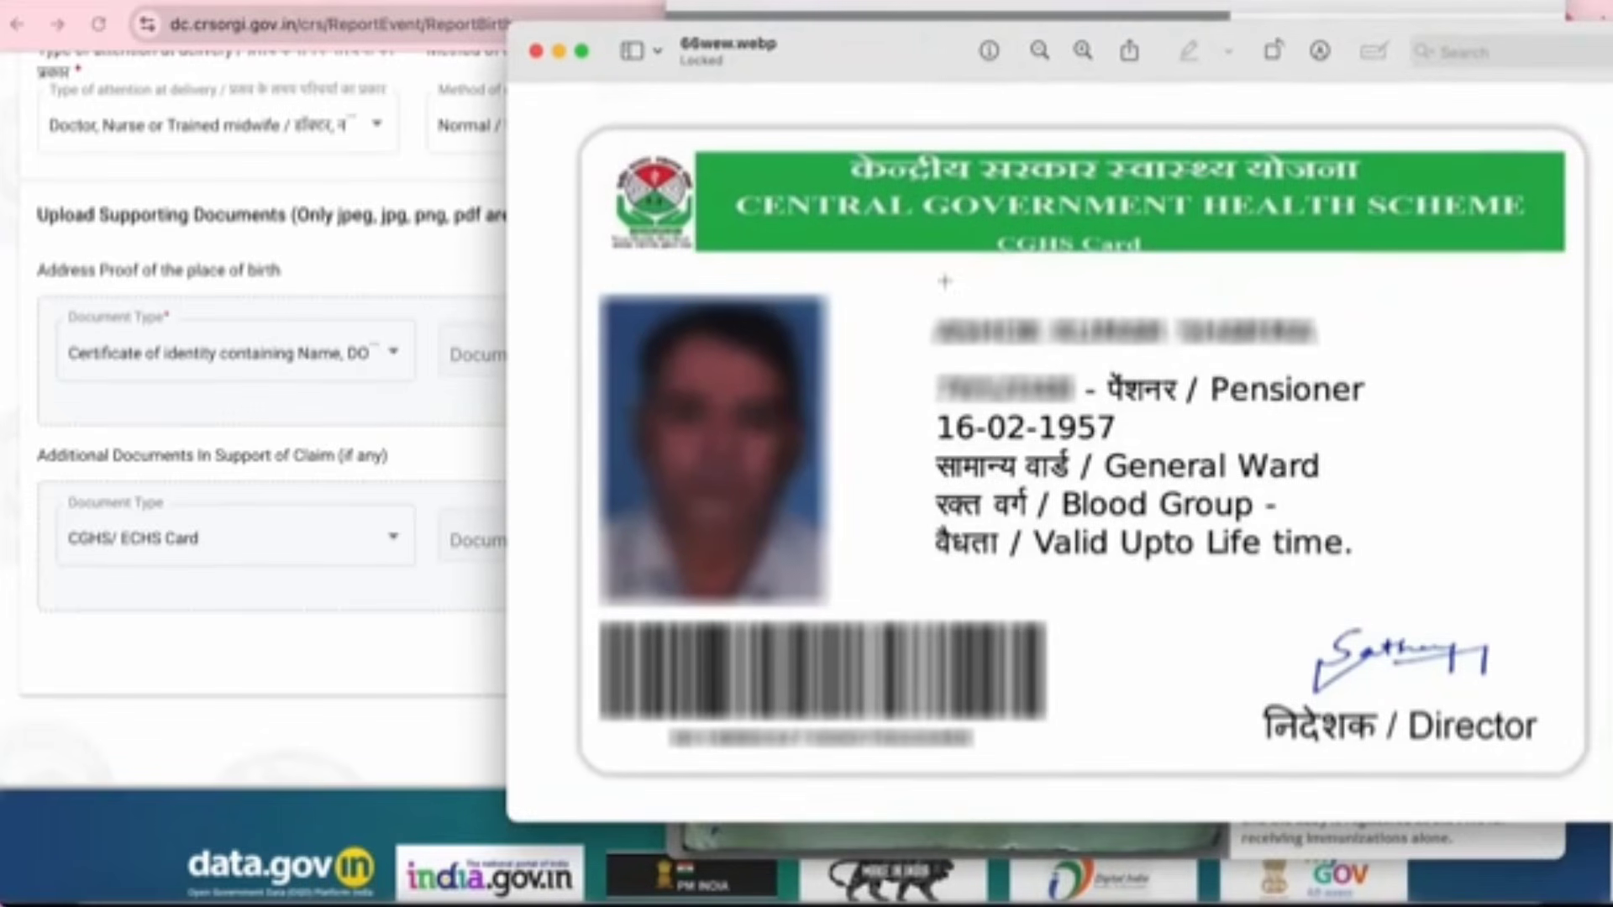
left_click(252, 491)
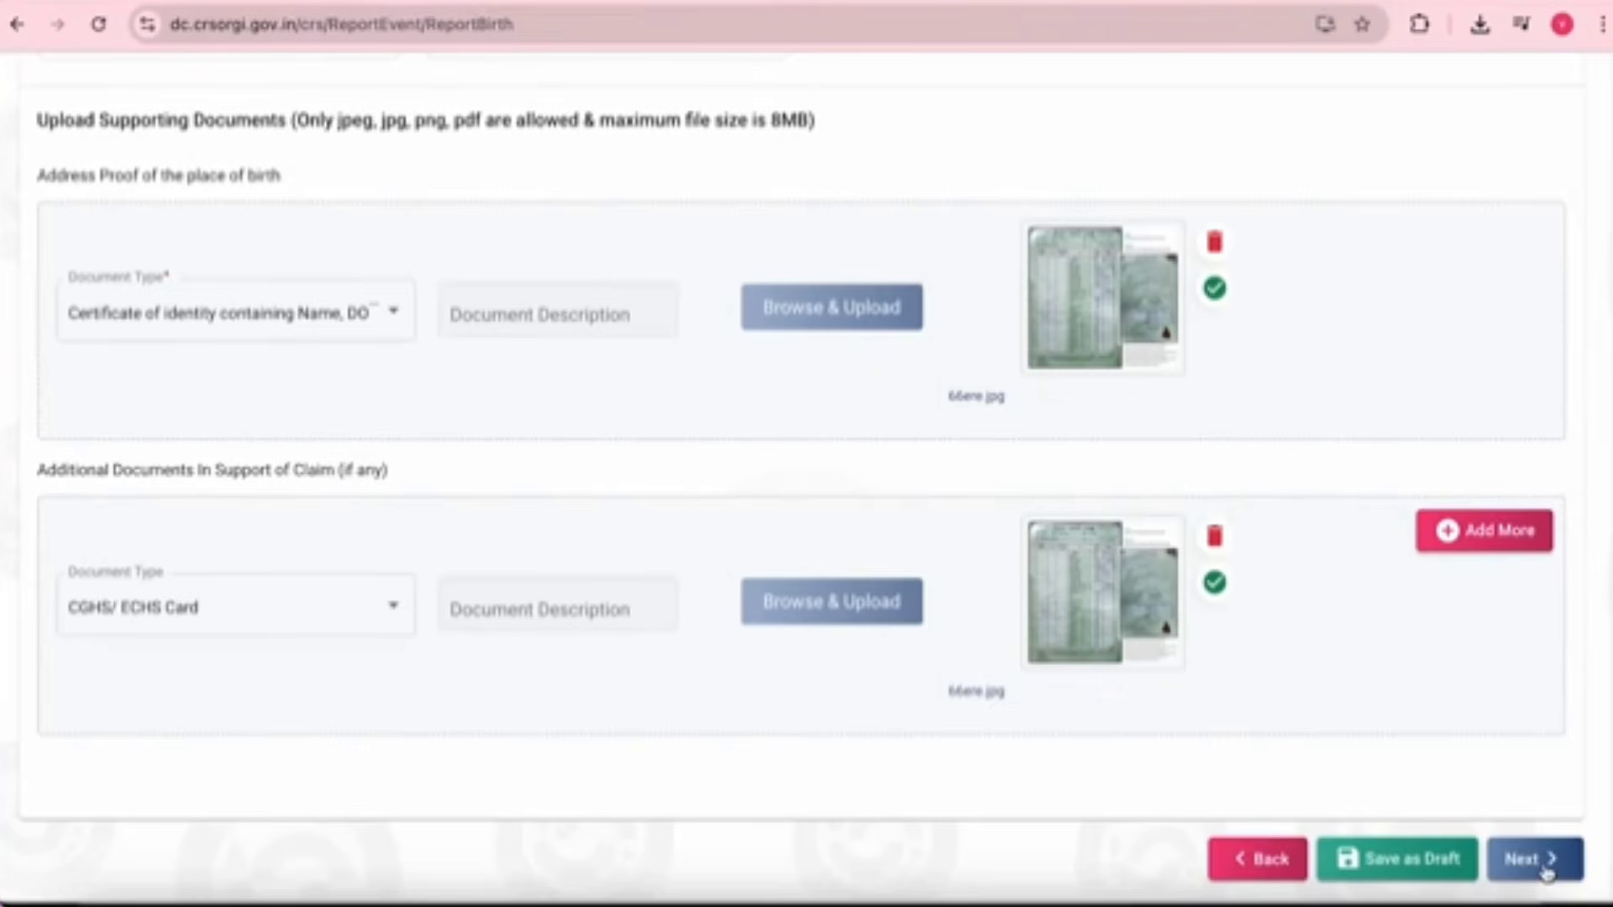
Save the statistical details and review the Legal Information Confirmation page.
left_click(1546, 874)
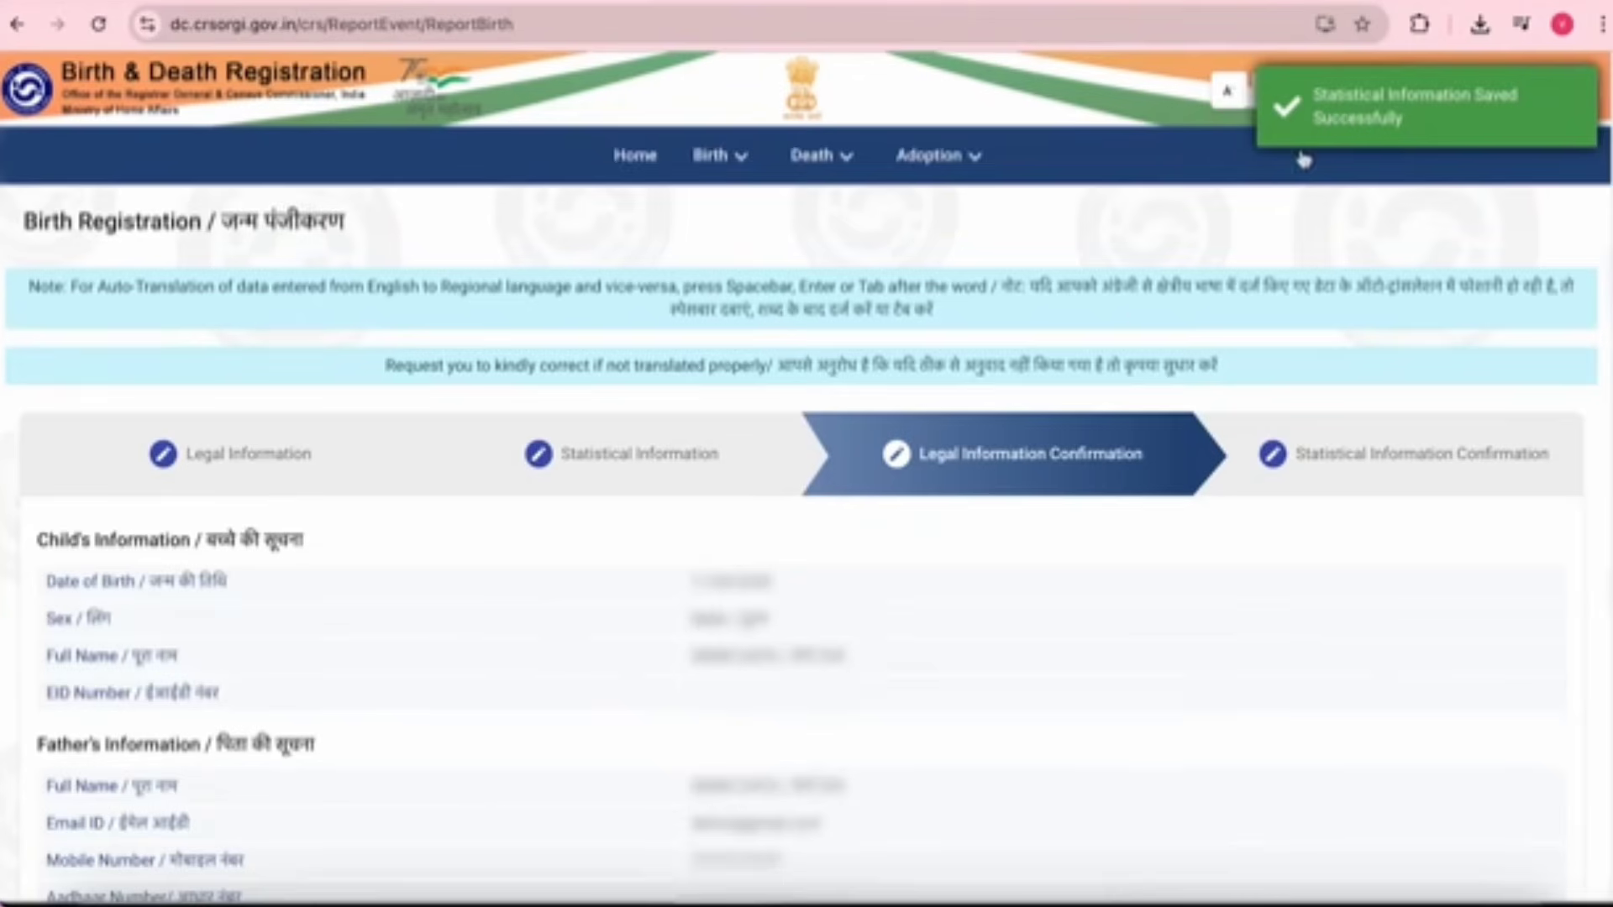
scroll(1078, 405, "down", 4)
scroll(1078, 405, "down", 10)
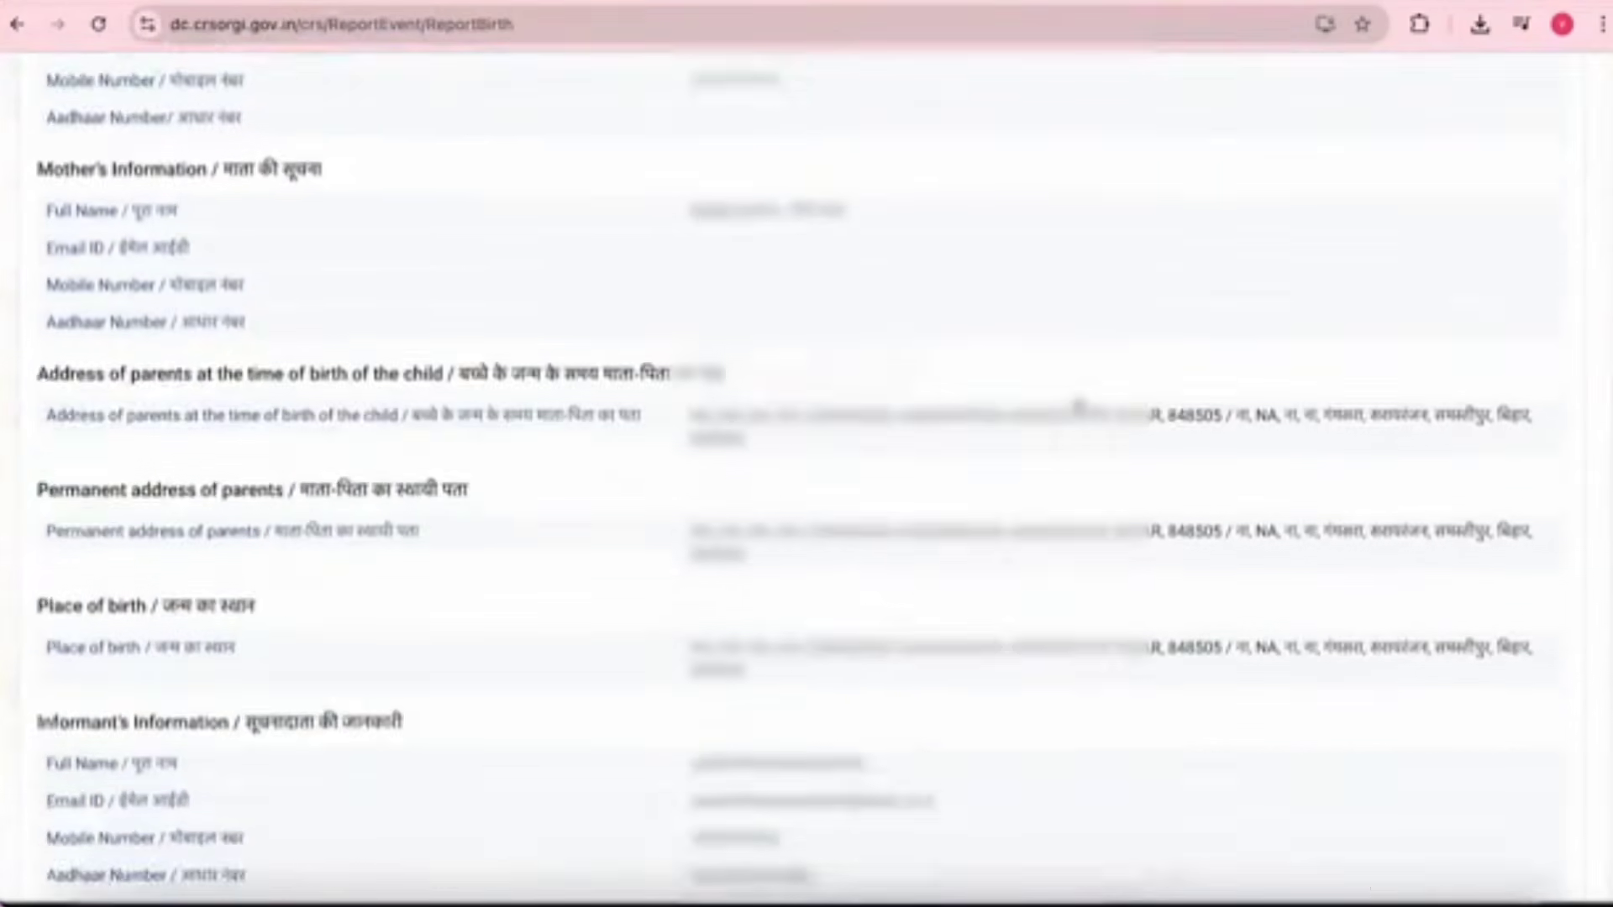
scroll(1078, 405, "up", 5)
scroll(1078, 405, "down", 5)
scroll(1078, 405, "up", 4)
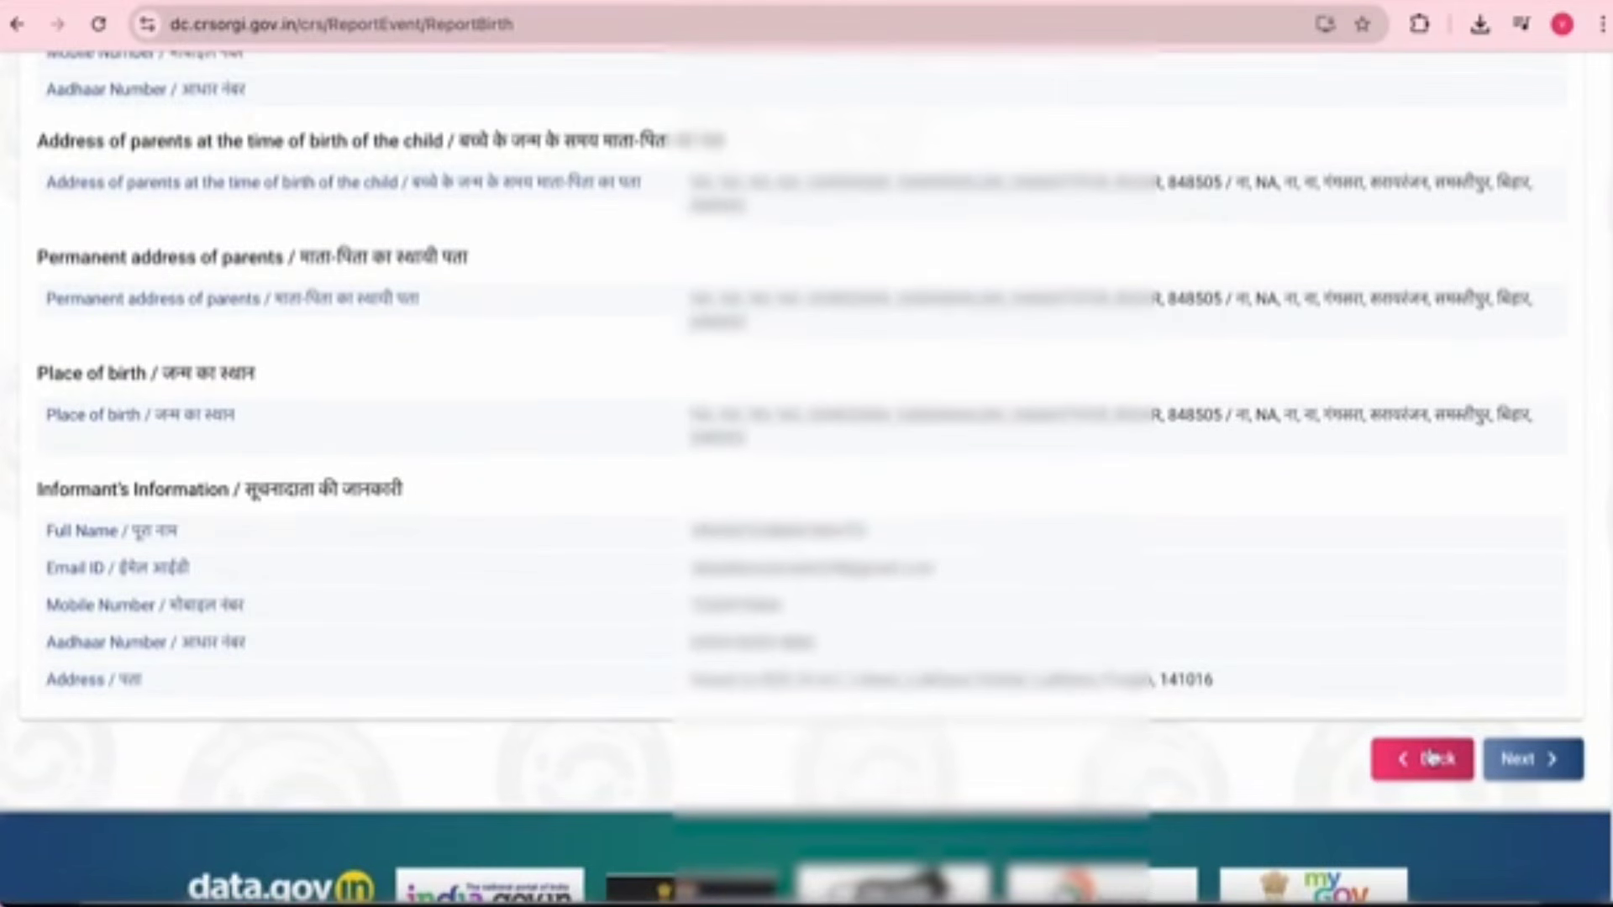
scroll(1444, 739, "up", 1)
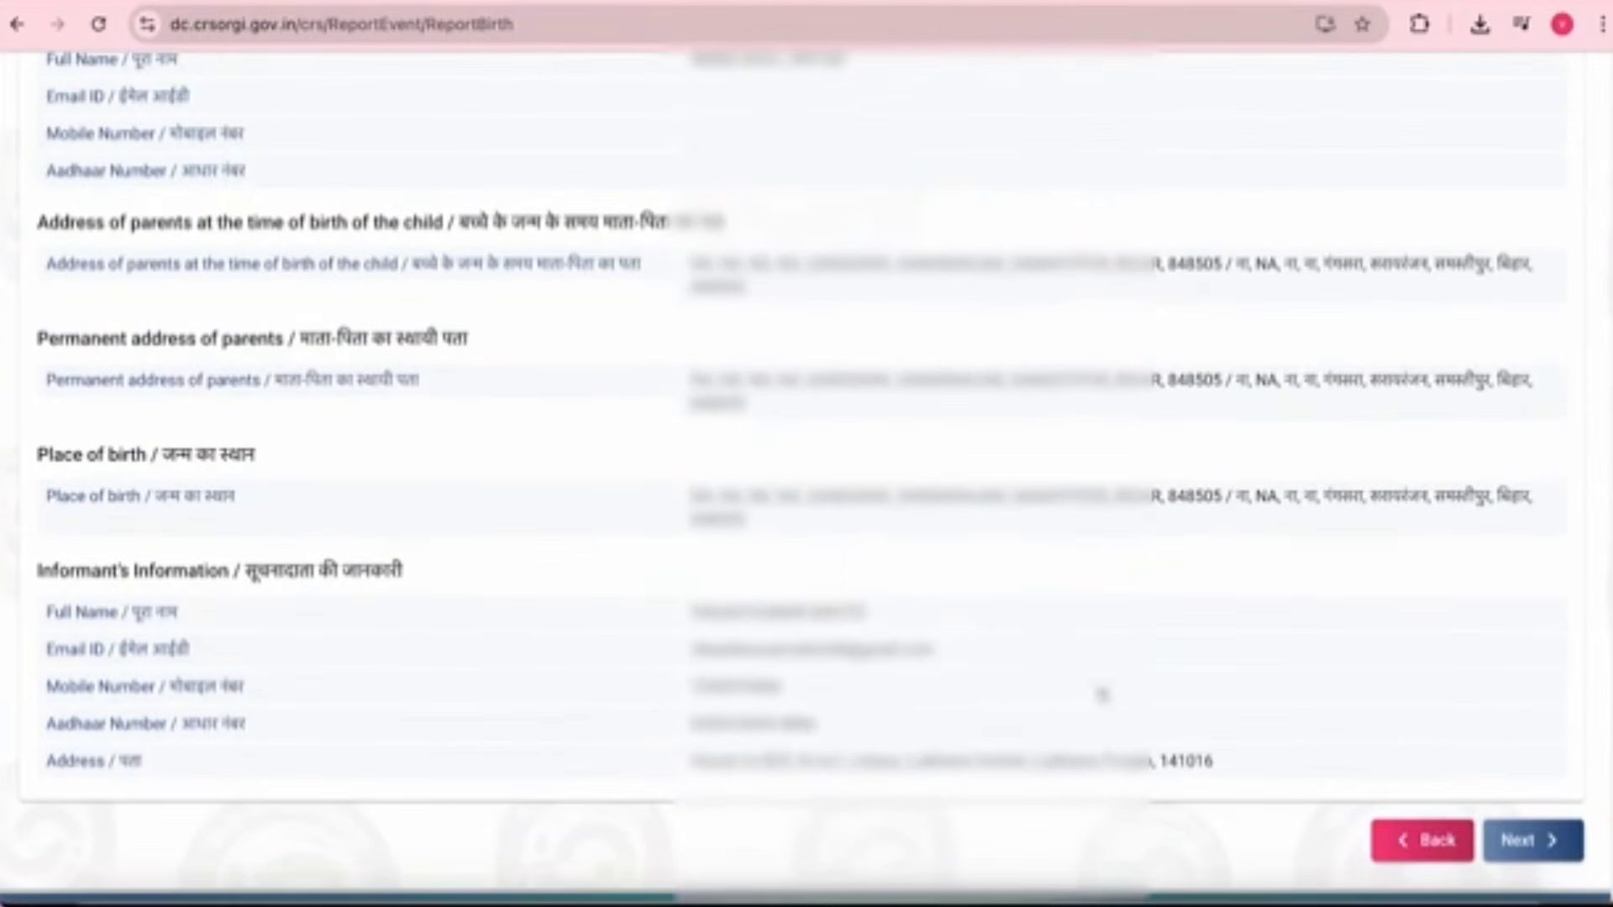
Review the Statistical Information Confirmation page and accept the declaration that the information is true.
left_click(1529, 841)
scroll(1050, 548, "down", 6)
scroll(1050, 547, "down", 7)
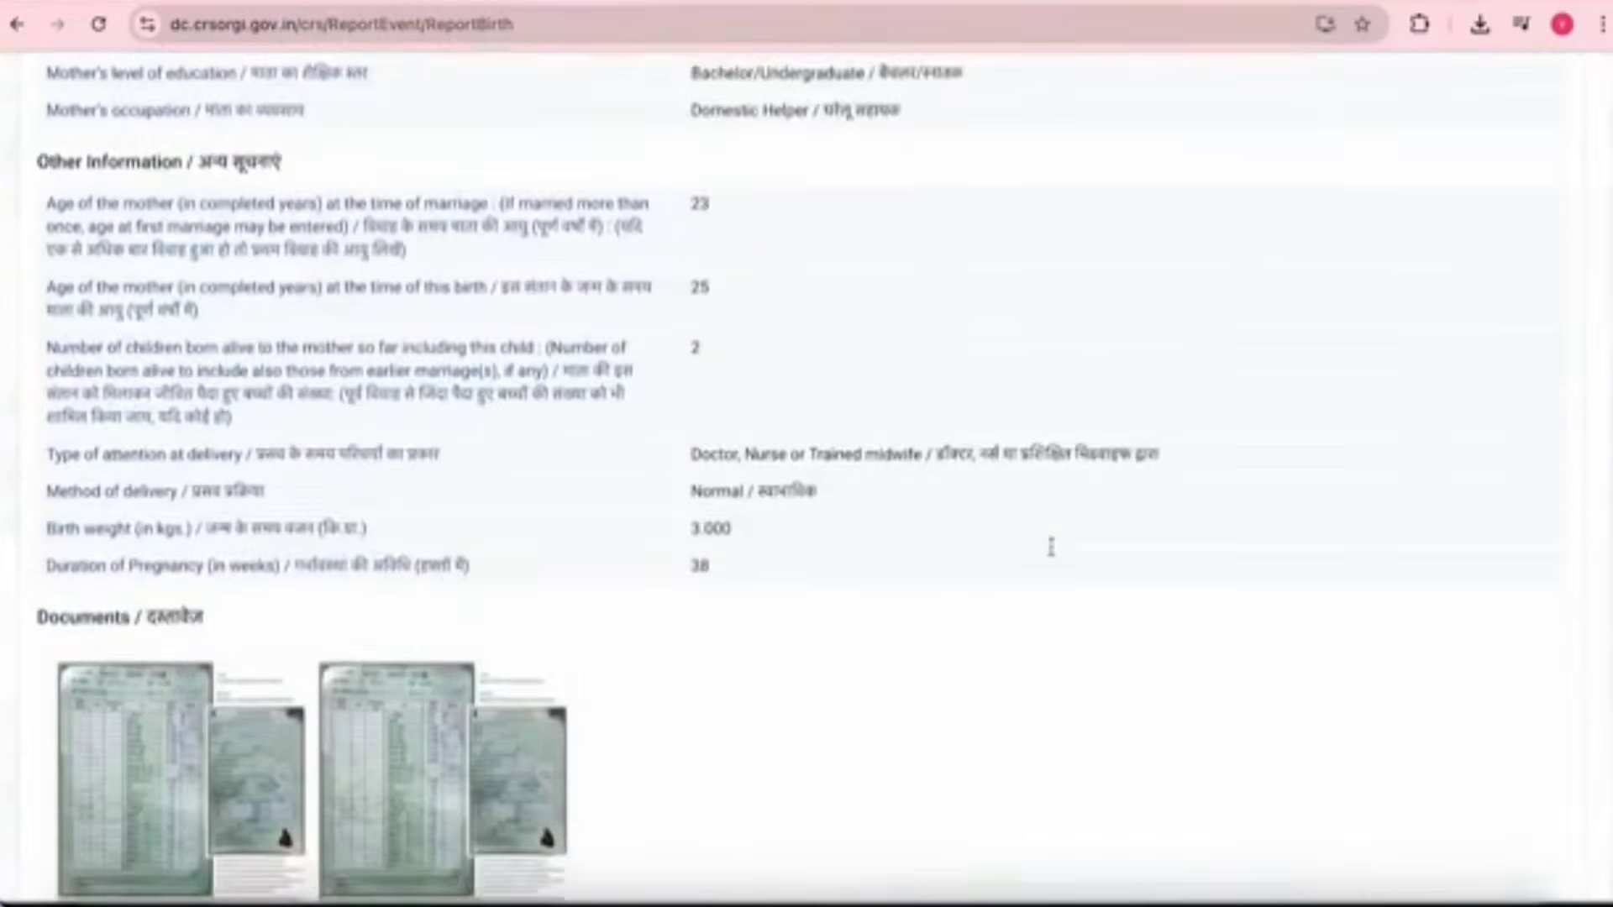
scroll(1053, 556, "down", 2)
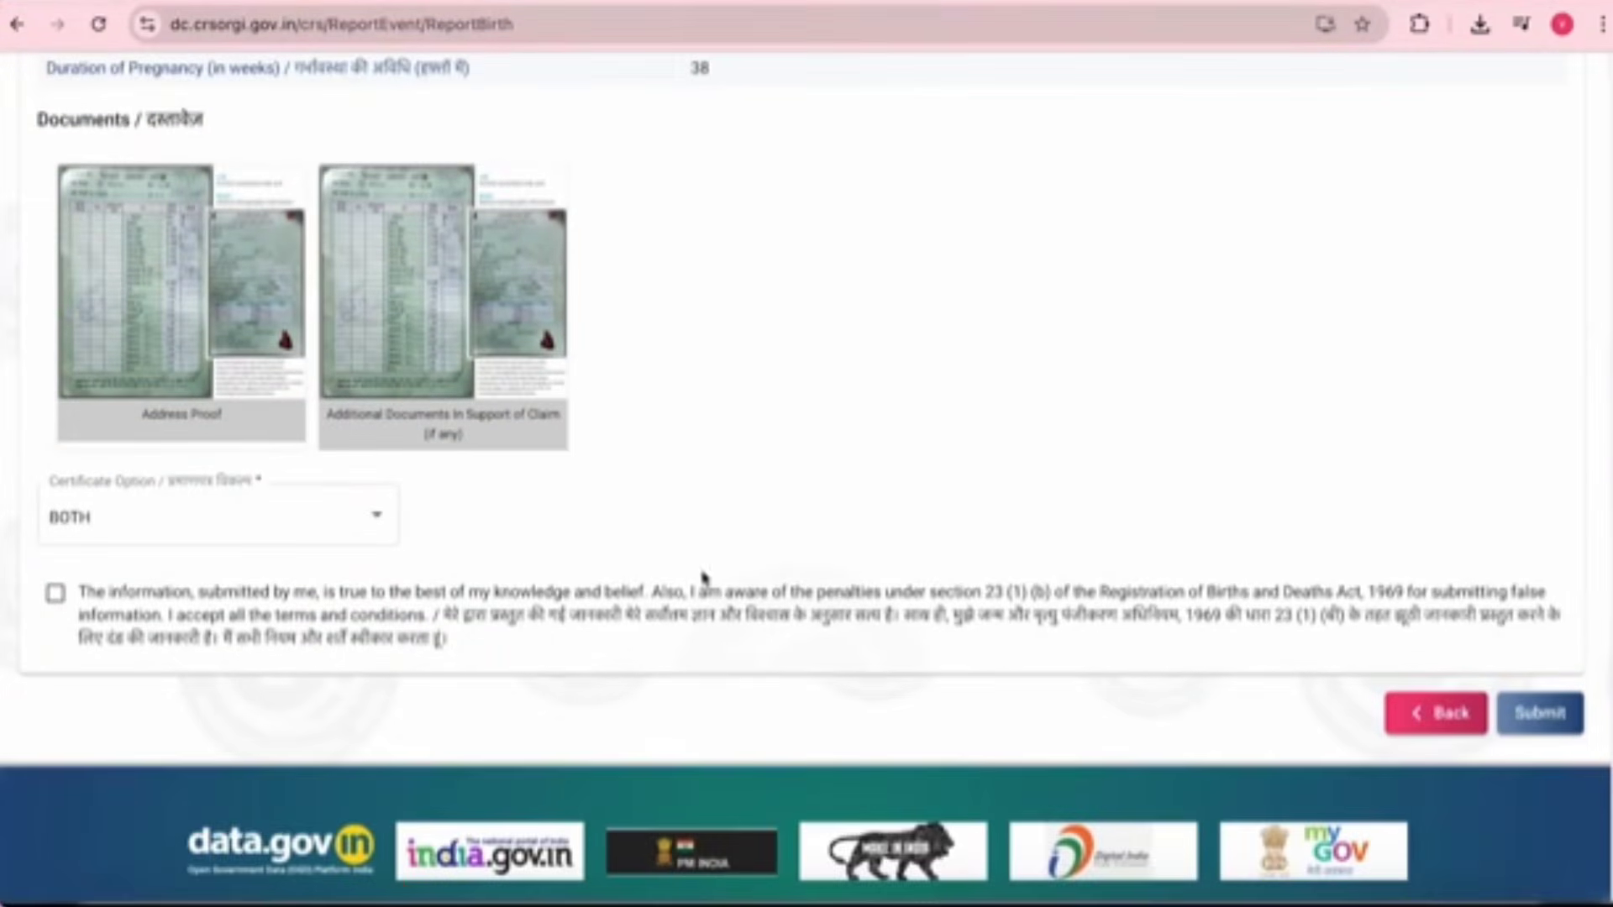
left_click(55, 593)
Submit the birth report to reach the Payment Request page showing the ₹10 delayed-reporting fee.
left_click(1539, 714)
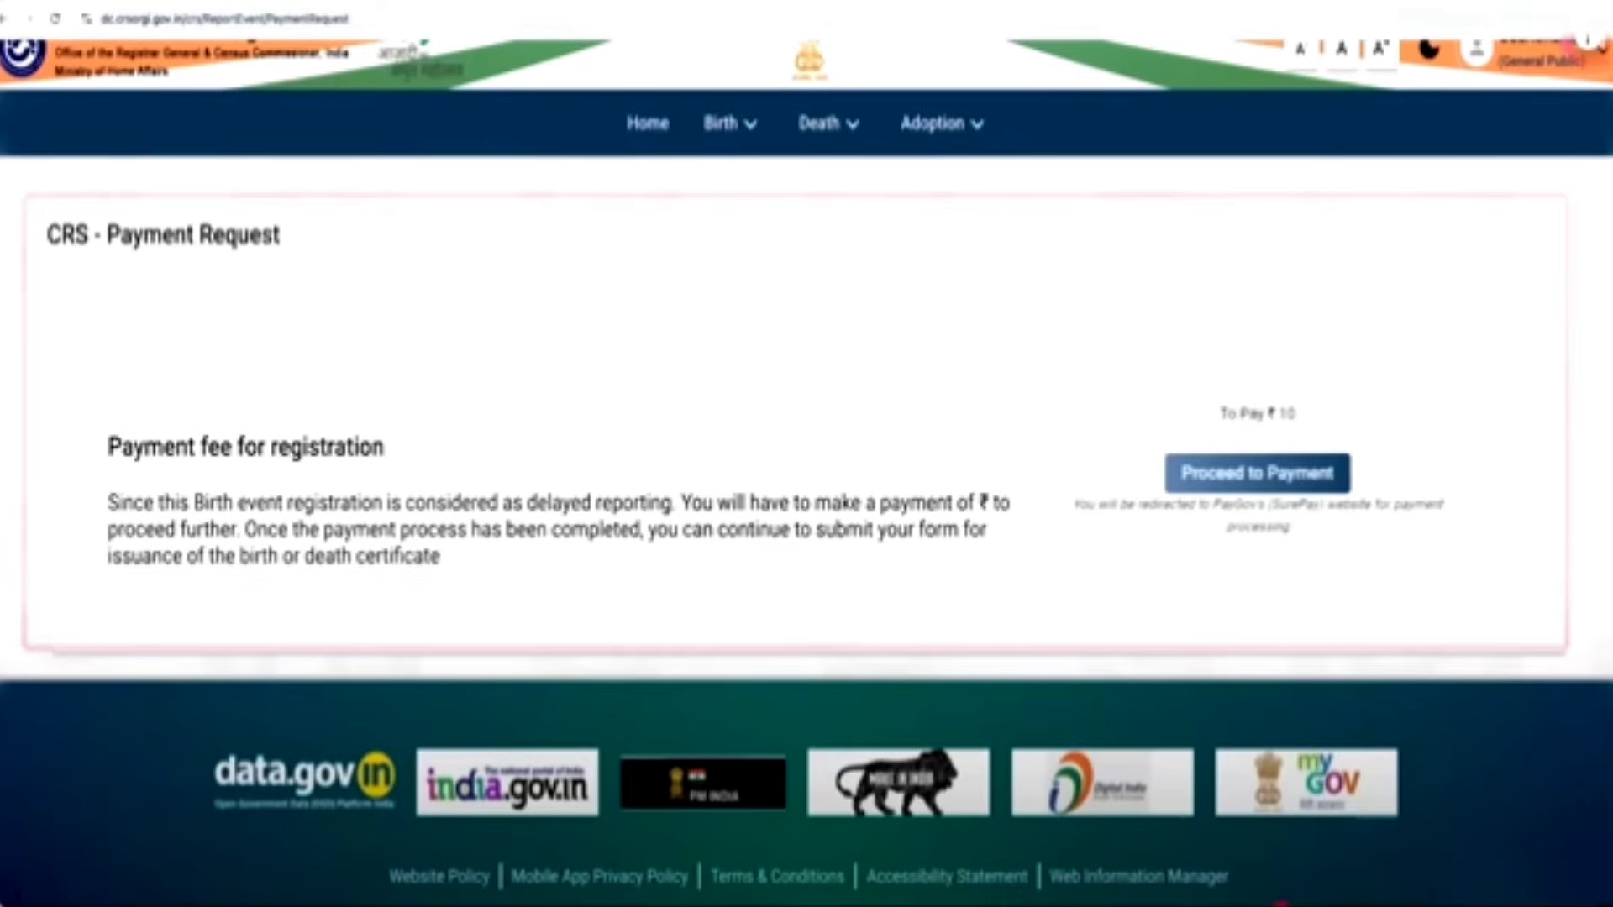